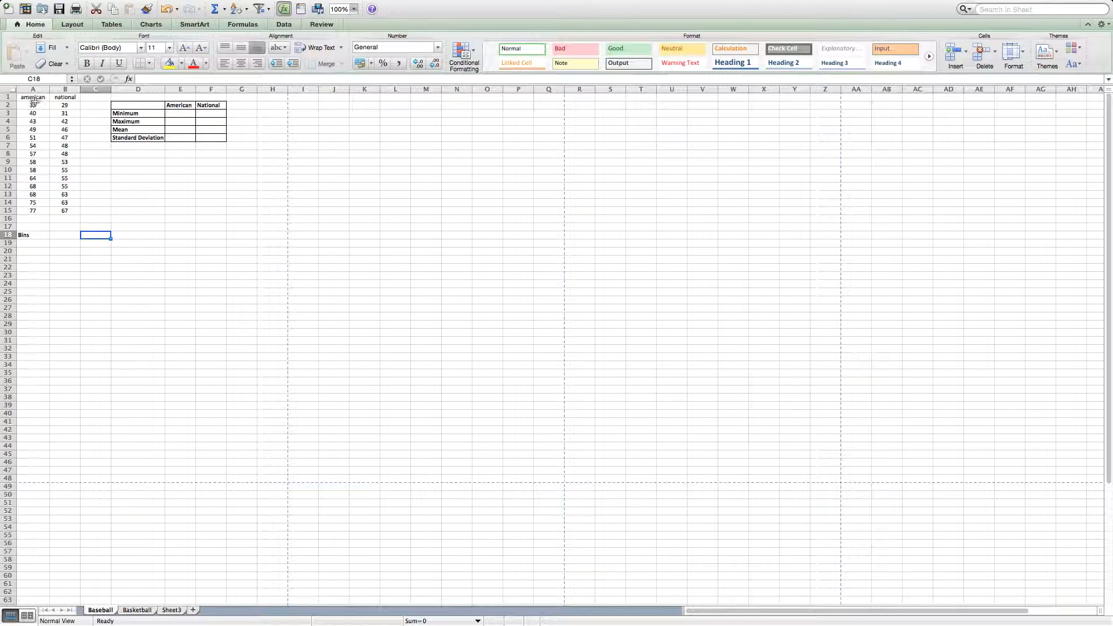
Step: Examine the american and national data columns and the summary table layout on the Baseball sheet
{"action": "left_click_drag", "start_coordinate": [34, 98], "coordinate": [58, 99]}
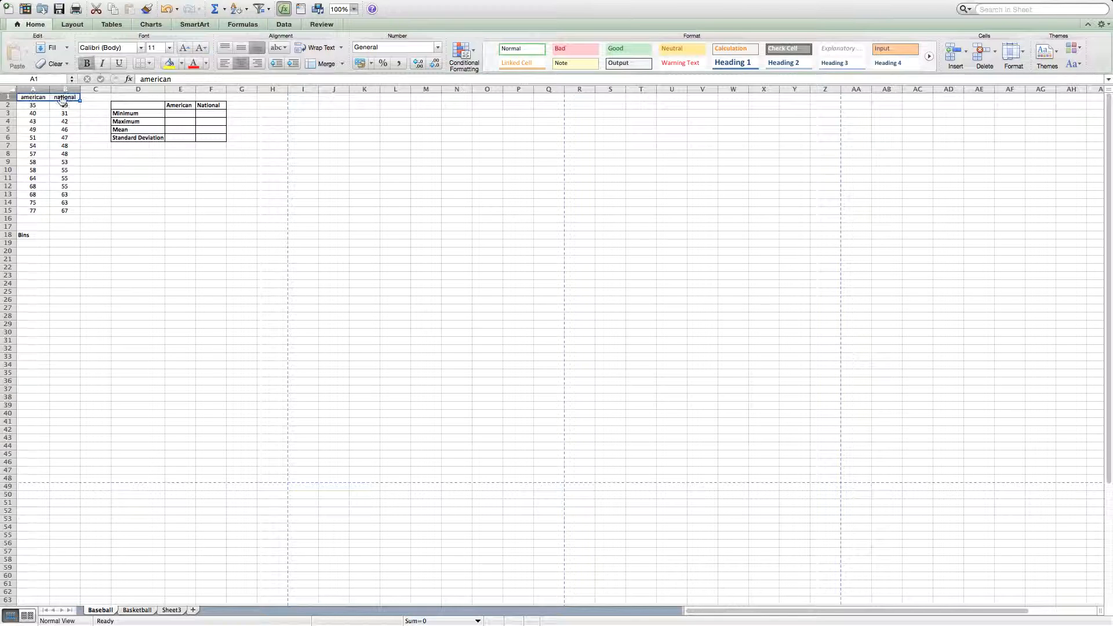
{"action": "left_click", "coordinate": [113, 170]}
{"action": "left_click", "coordinate": [108, 197]}
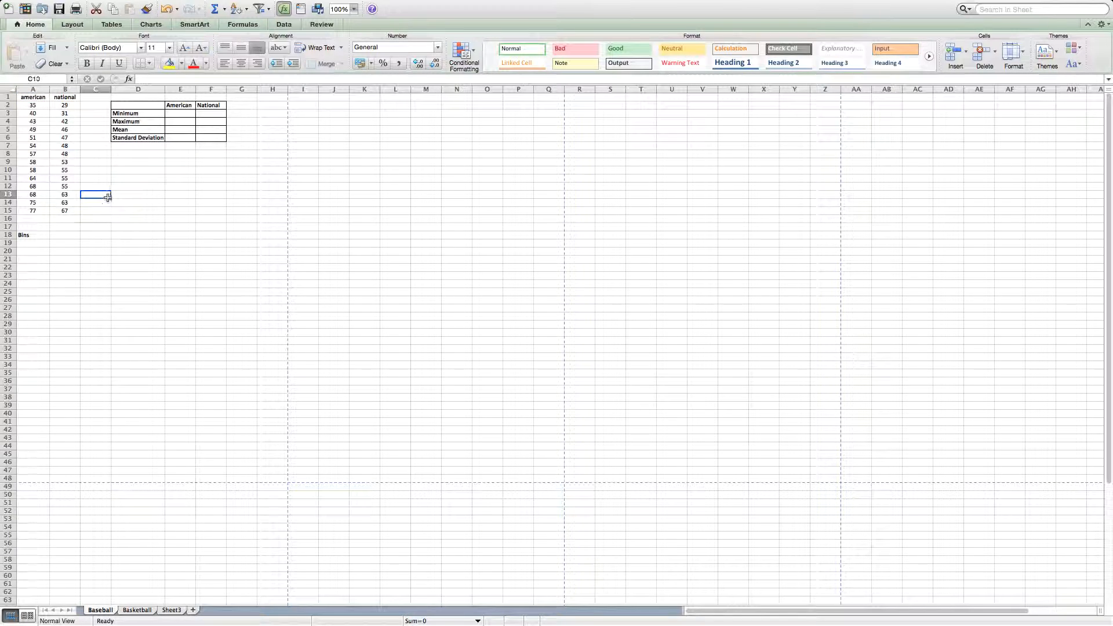
{"action": "left_click", "coordinate": [139, 111]}
{"action": "left_click_drag", "start_coordinate": [139, 110], "coordinate": [217, 137]}
{"action": "left_click", "coordinate": [197, 162]}
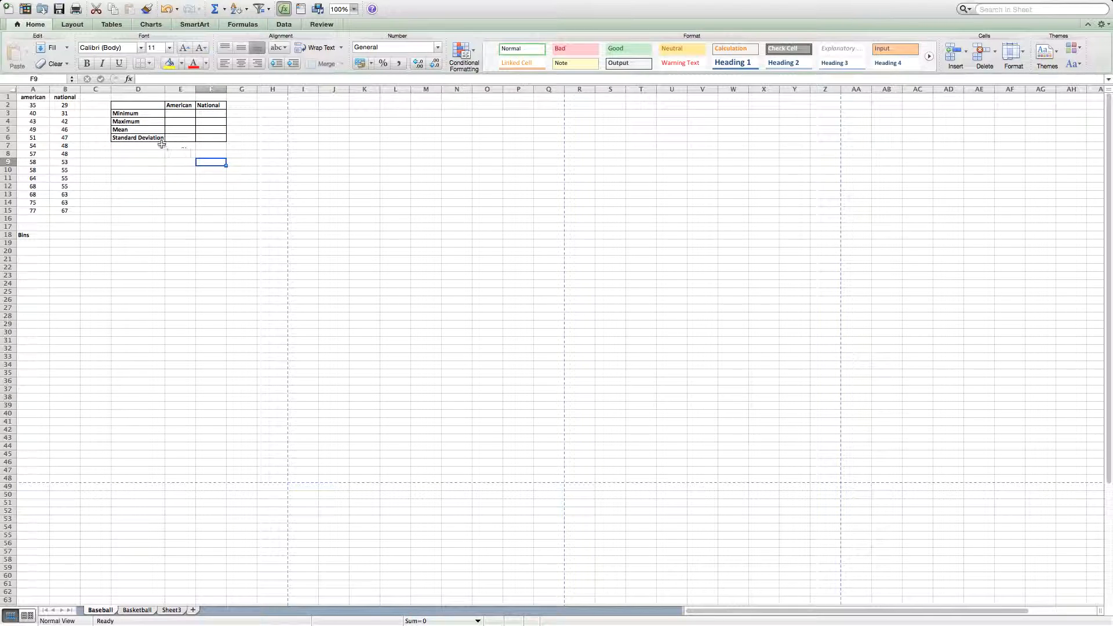
{"action": "left_click", "coordinate": [173, 117]}
{"action": "left_click", "coordinate": [174, 123]}
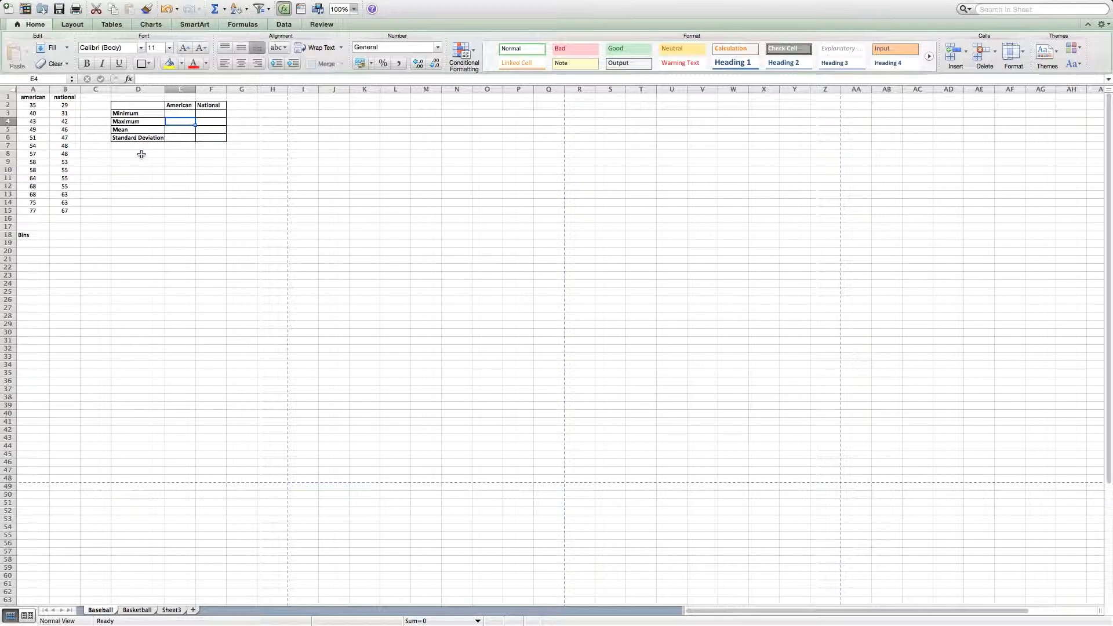
{"action": "left_click", "coordinate": [34, 108]}
{"action": "left_click_drag", "start_coordinate": [33, 110], "coordinate": [30, 207]}
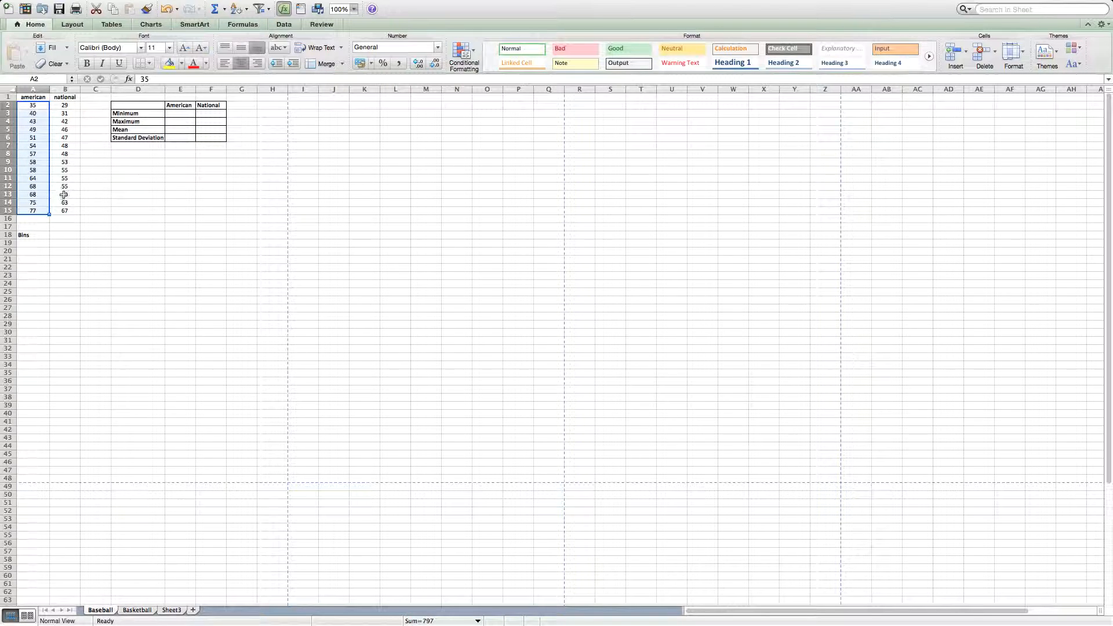
{"action": "left_click_drag", "start_coordinate": [65, 105], "coordinate": [65, 211]}
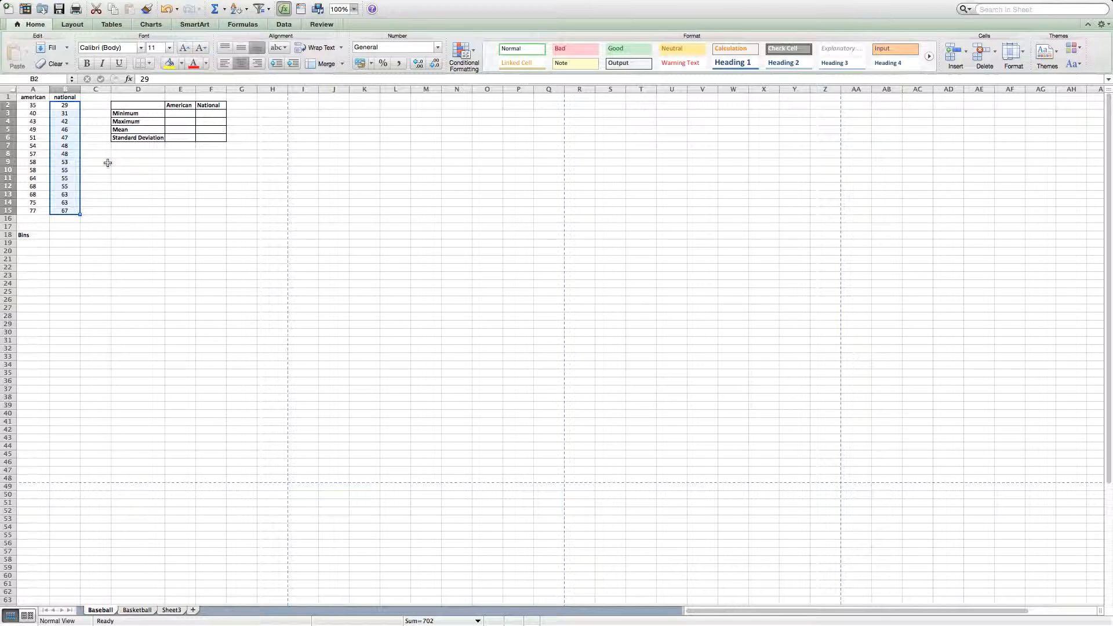
{"action": "left_click", "coordinate": [108, 162]}
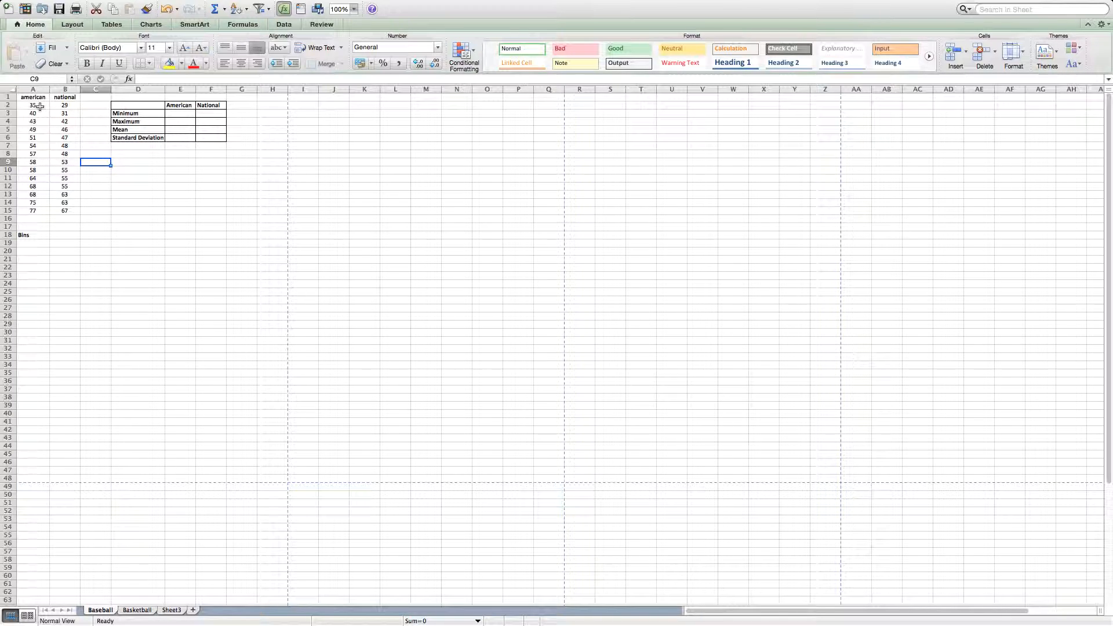
Step: Calculate the American minimum in E3 with =MIN(A2:A15)
{"action": "left_click", "coordinate": [179, 114]}
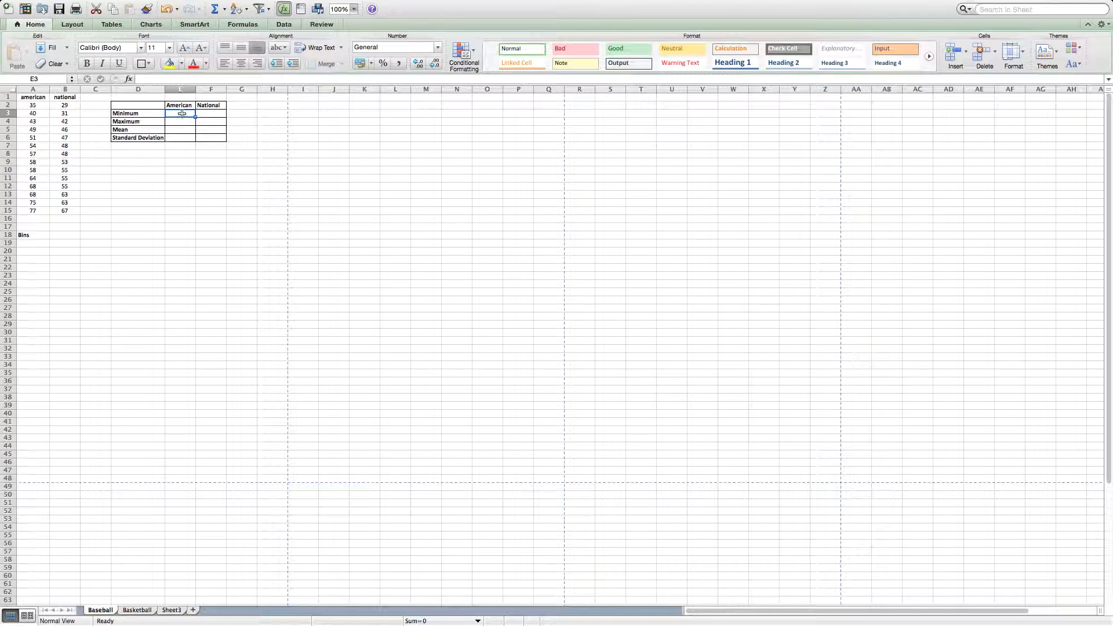
{"action": "type", "text": "="}
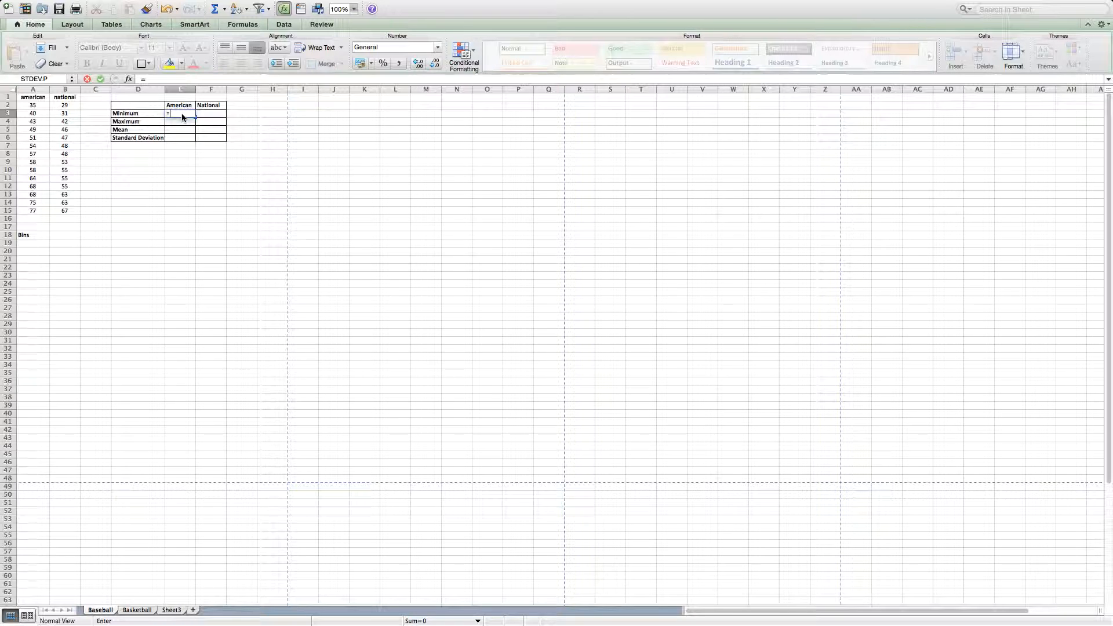
{"action": "type", "text": "min"}
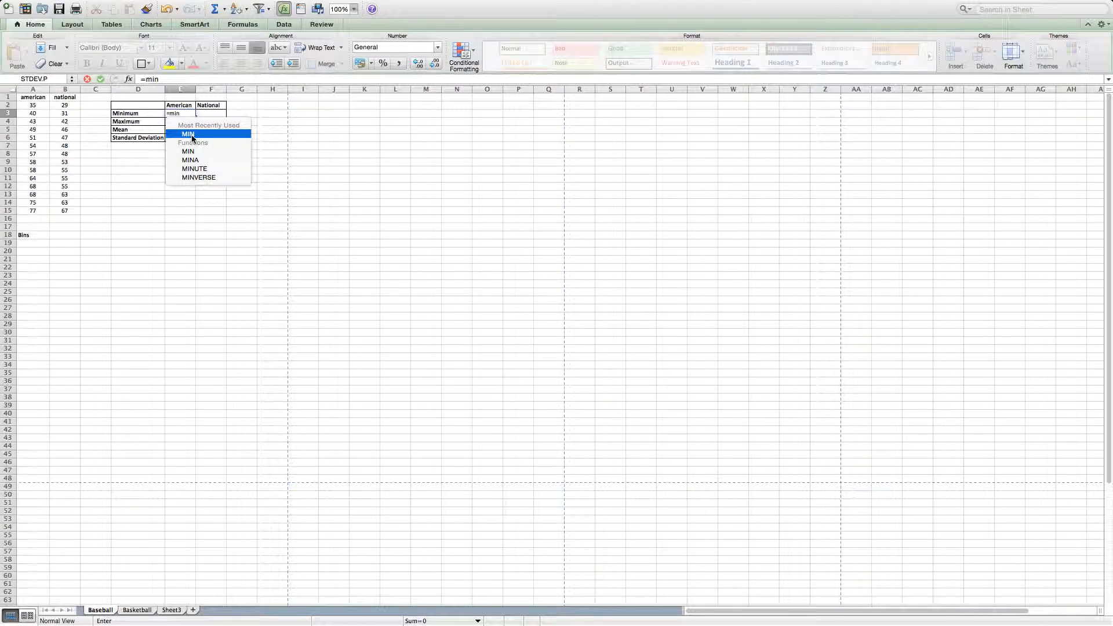
{"action": "double_click", "coordinate": [192, 138]}
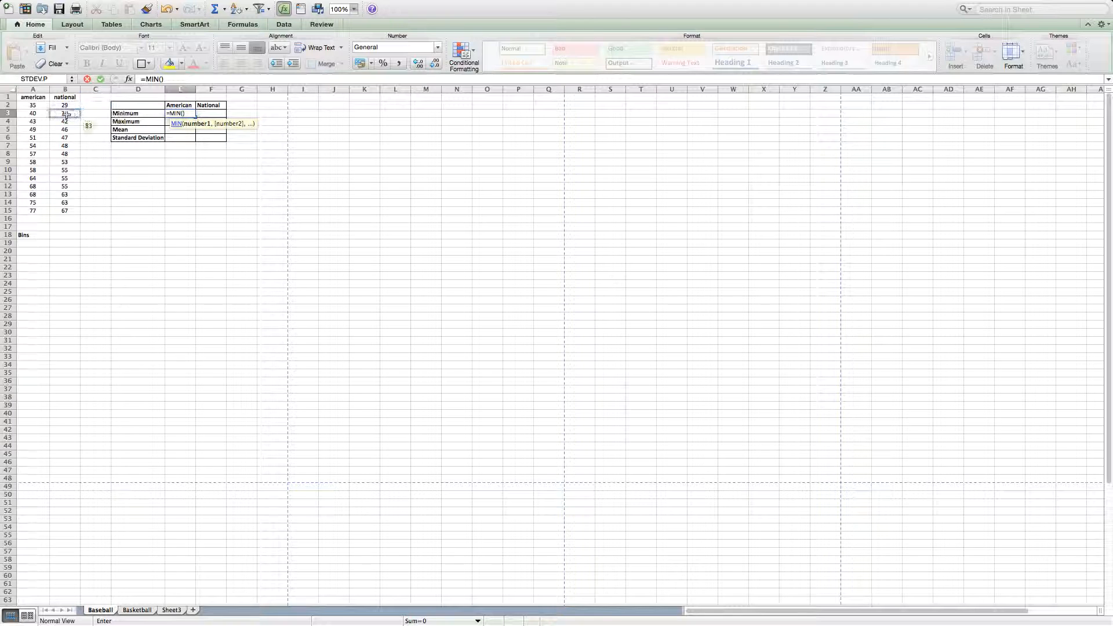
{"action": "left_click_drag", "start_coordinate": [38, 106], "coordinate": [33, 212]}
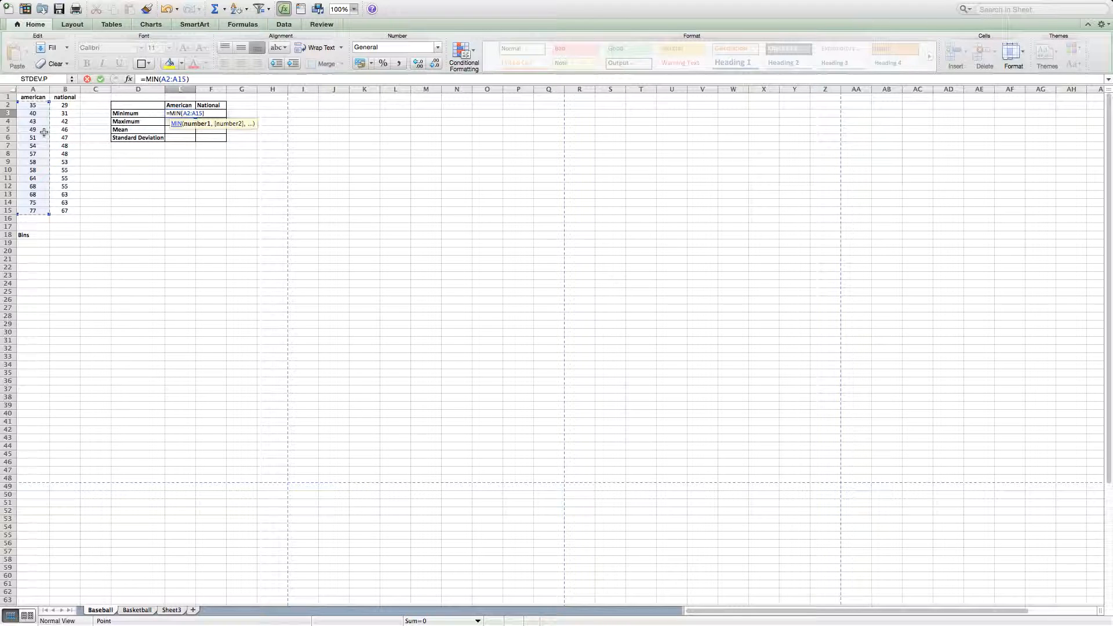
{"action": "key", "text": "Return"}
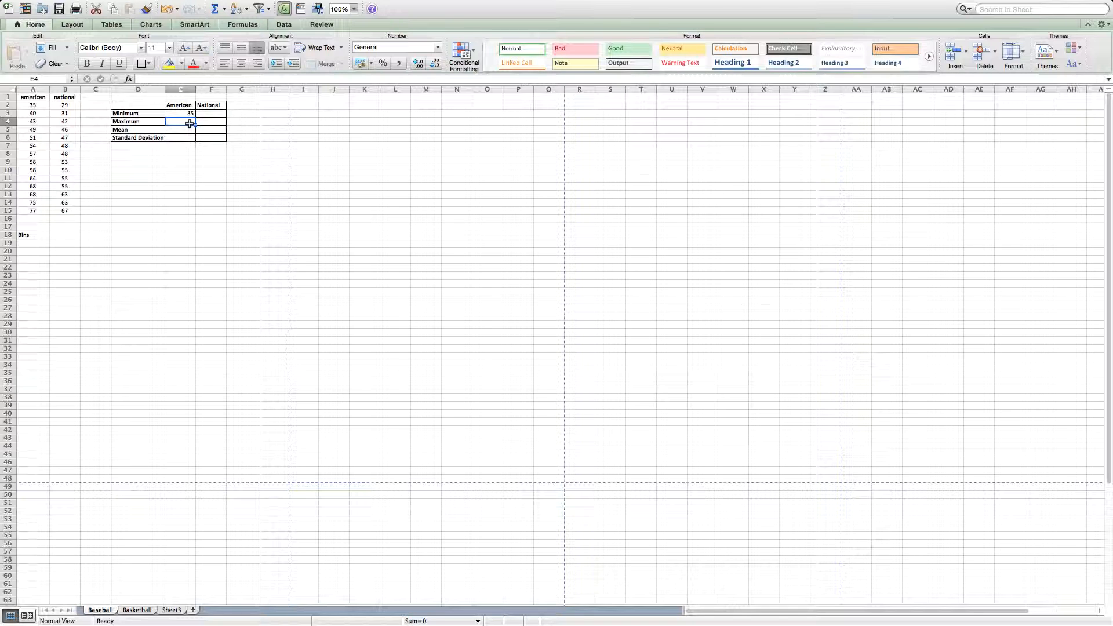
Step: Calculate the American maximum in E4 with =MAX(A2:A15)
{"action": "type", "text": "="}
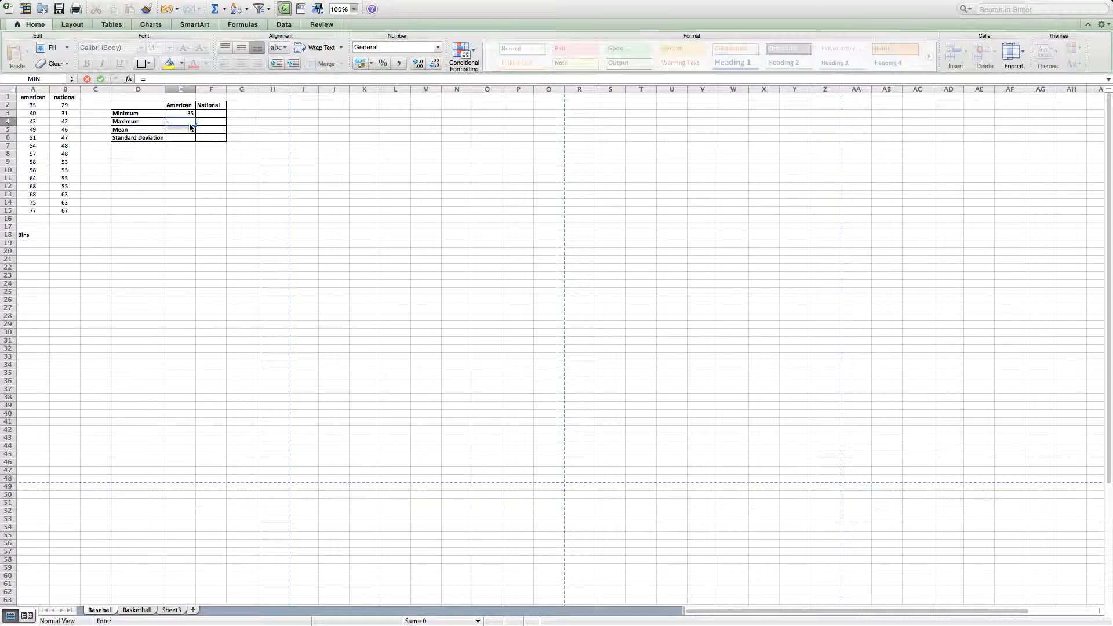
{"action": "type", "text": "max"}
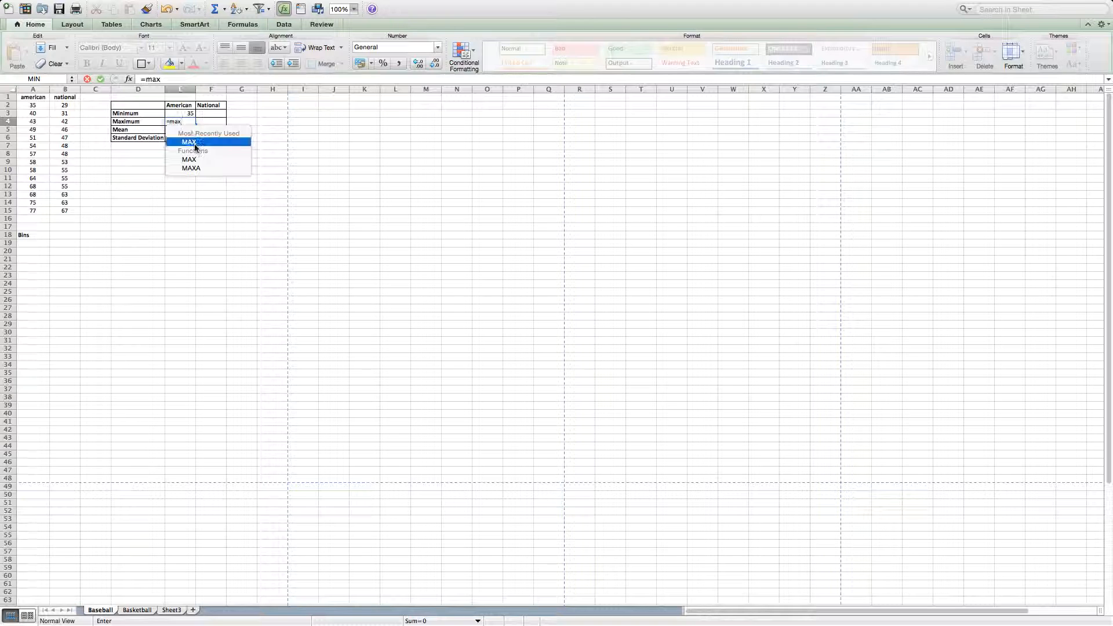
{"action": "double_click", "coordinate": [195, 143]}
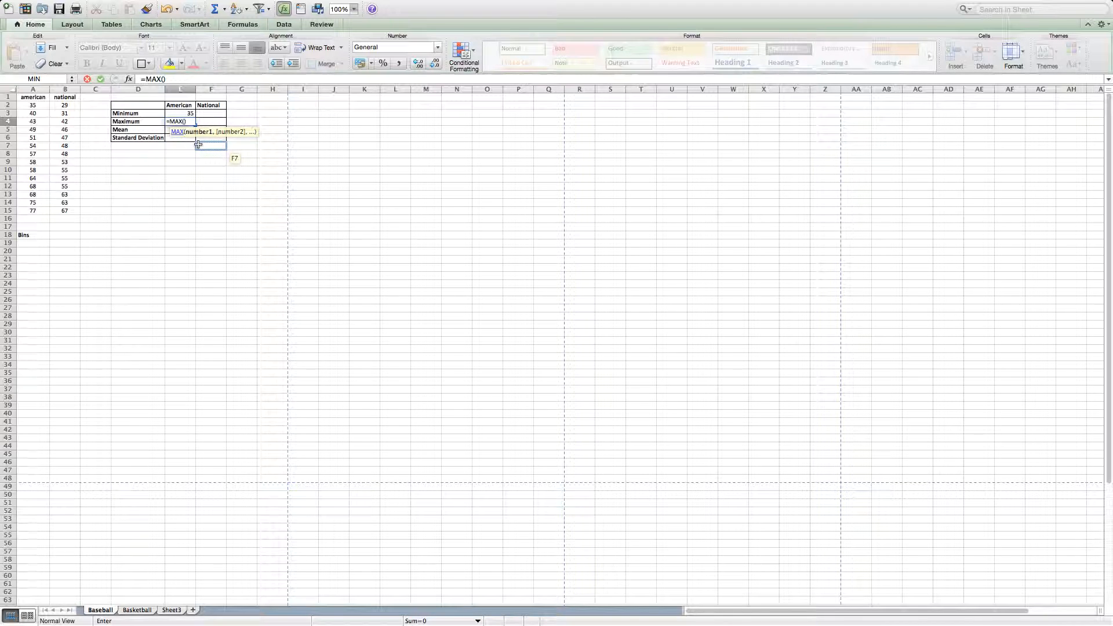
{"action": "left_click_drag", "start_coordinate": [32, 105], "coordinate": [33, 211]}
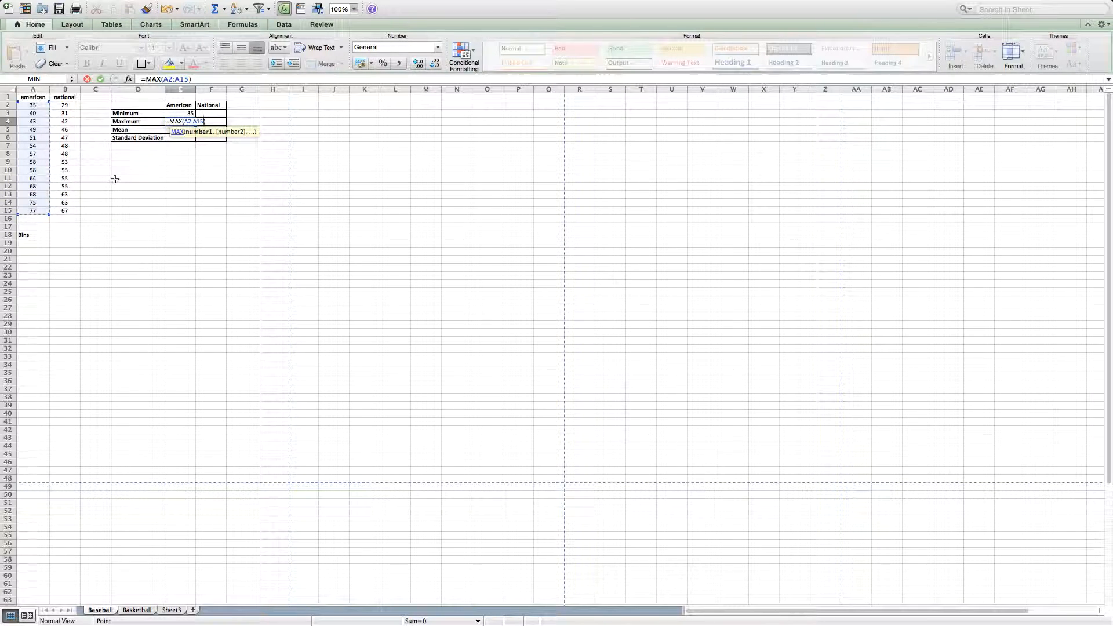
{"action": "key", "text": "Return"}
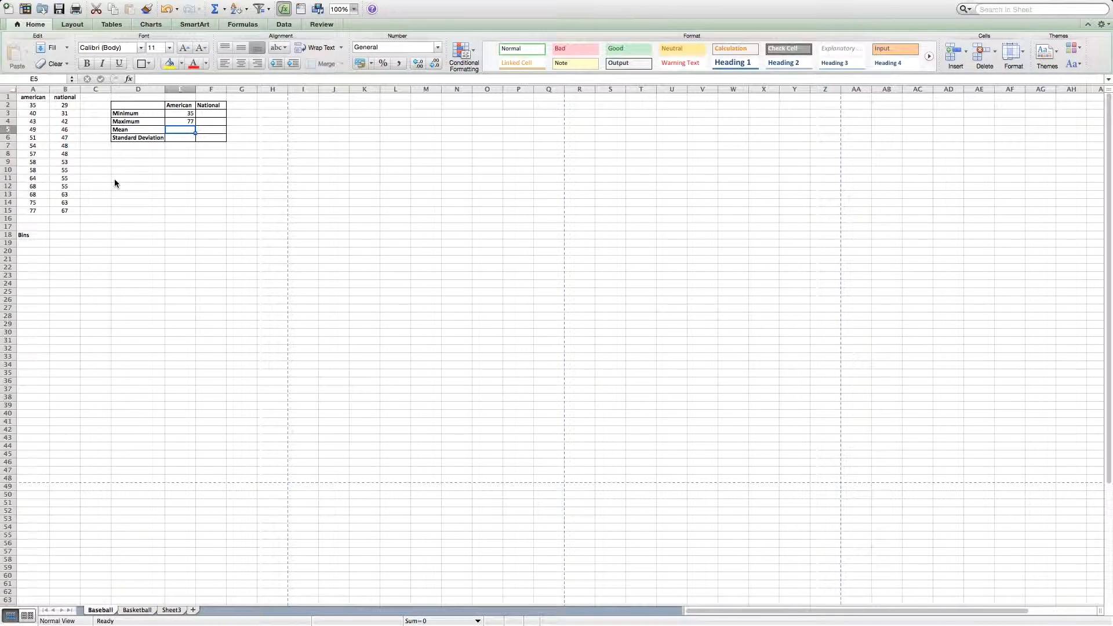
{"action": "left_click", "coordinate": [187, 120]}
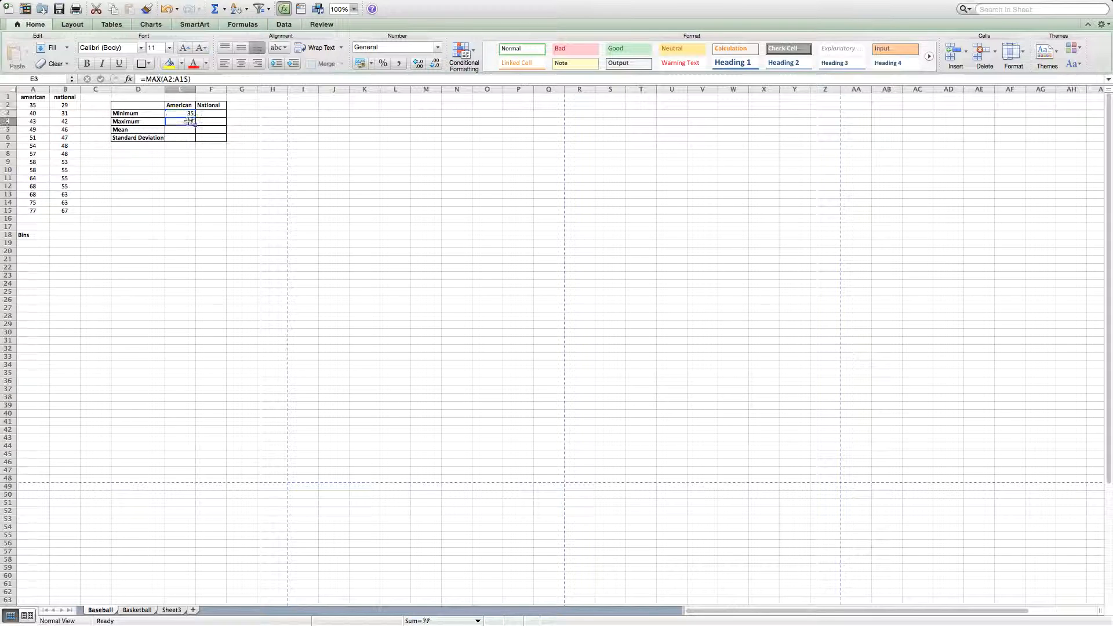
Step: Enter the National minimum in F3 with =MIN(B2:B15)
{"action": "left_click", "coordinate": [207, 114]}
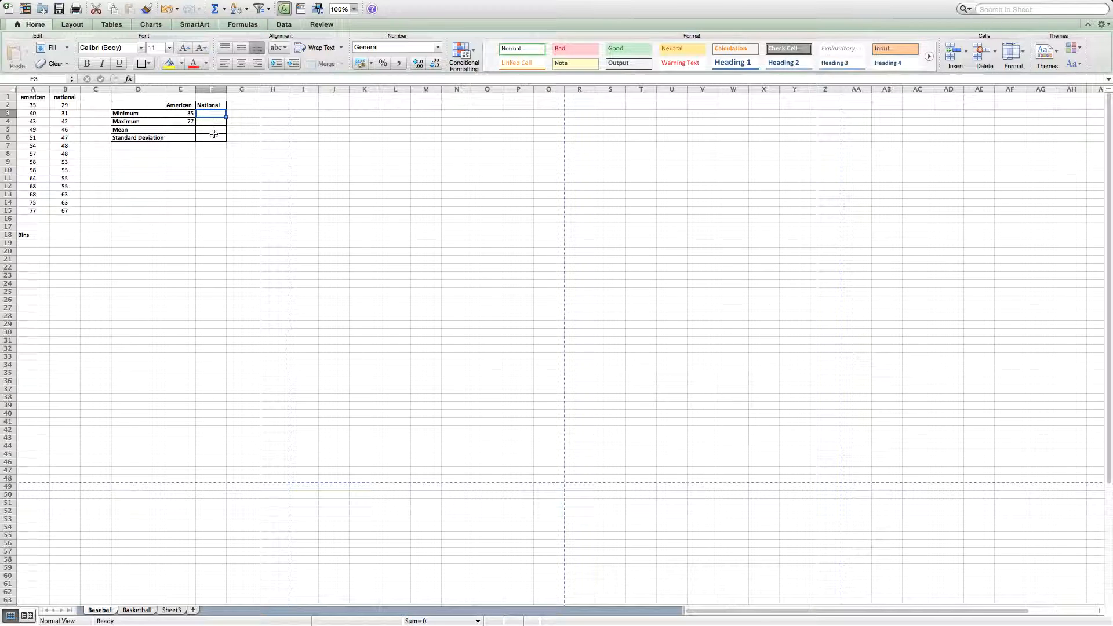
{"action": "type", "text": "=min"}
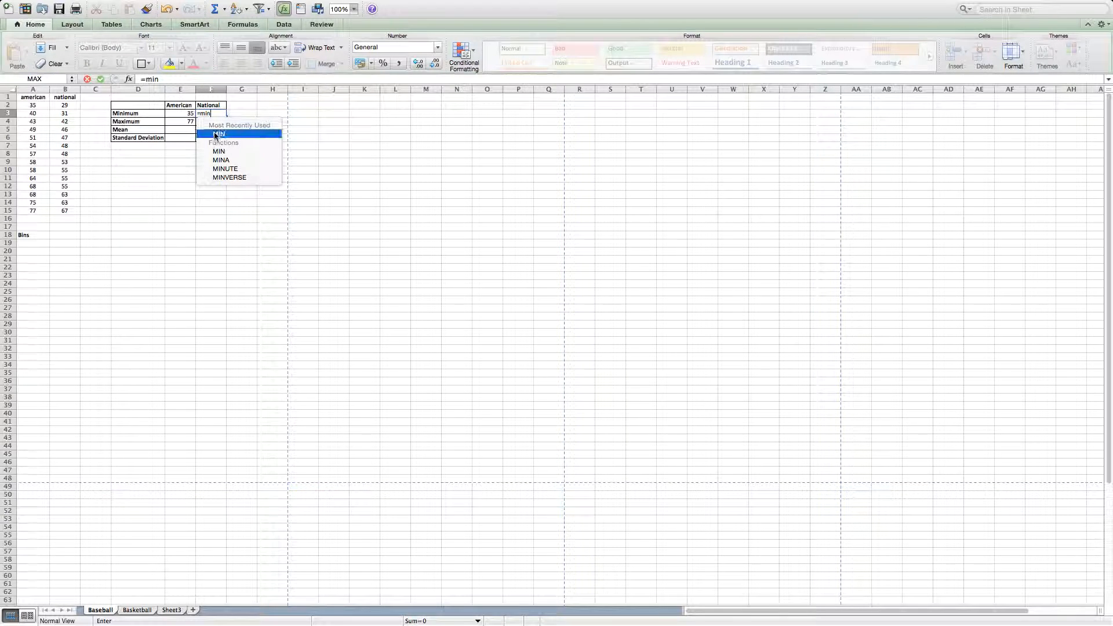
{"action": "double_click", "coordinate": [215, 134]}
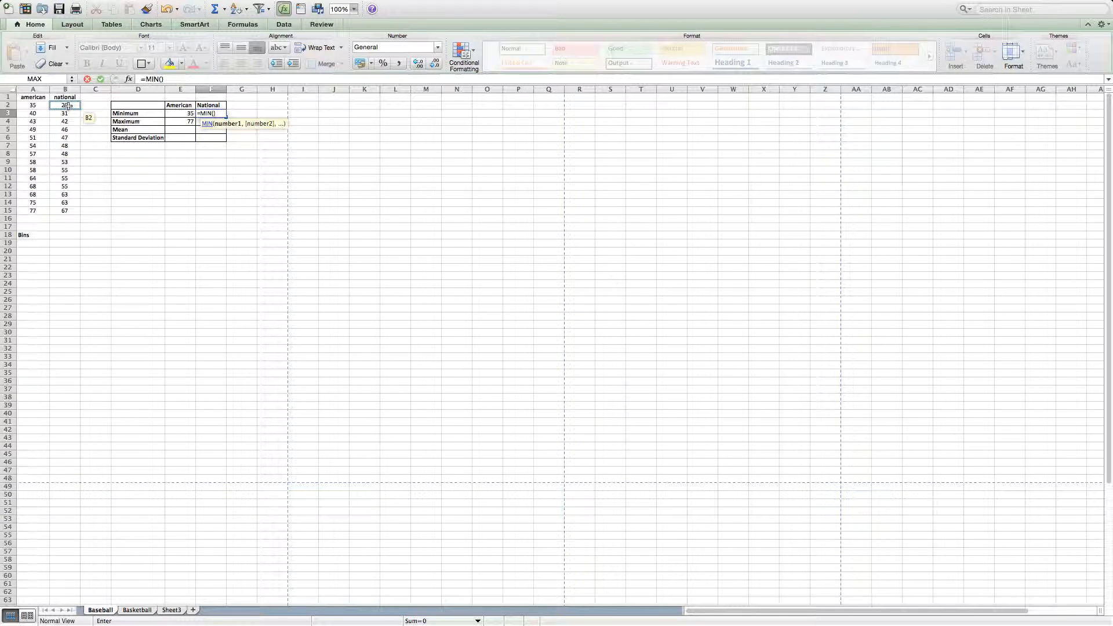
{"action": "left_click_drag", "start_coordinate": [68, 106], "coordinate": [65, 212]}
{"action": "key", "text": "Return"}
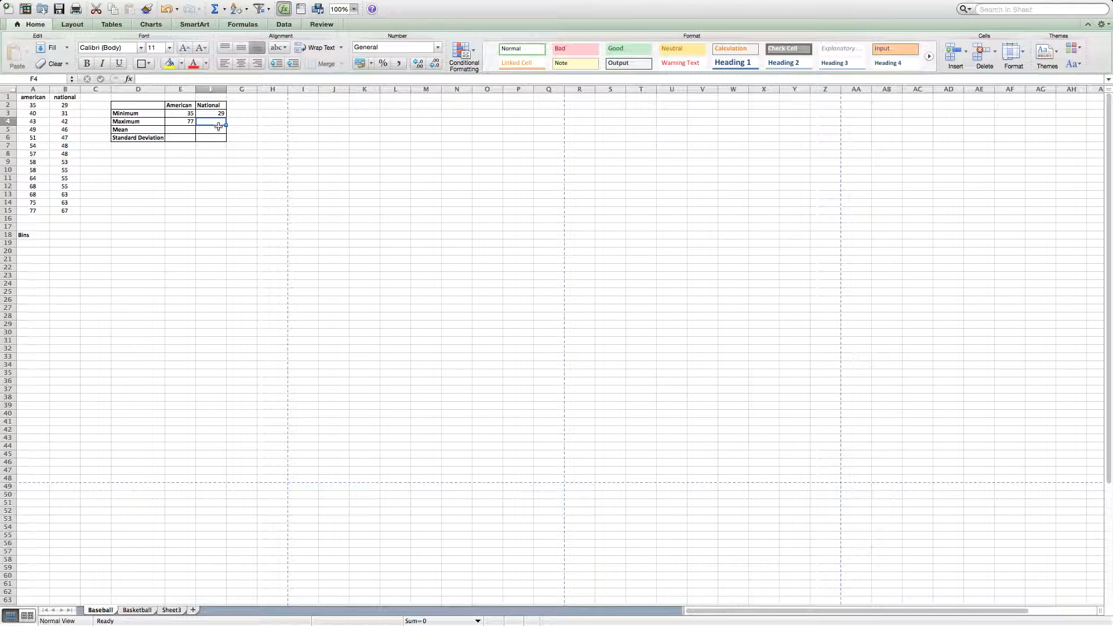
Step: Enter the National maximum in F4 with =MAX(B2:B15)
{"action": "type", "text": "=max"}
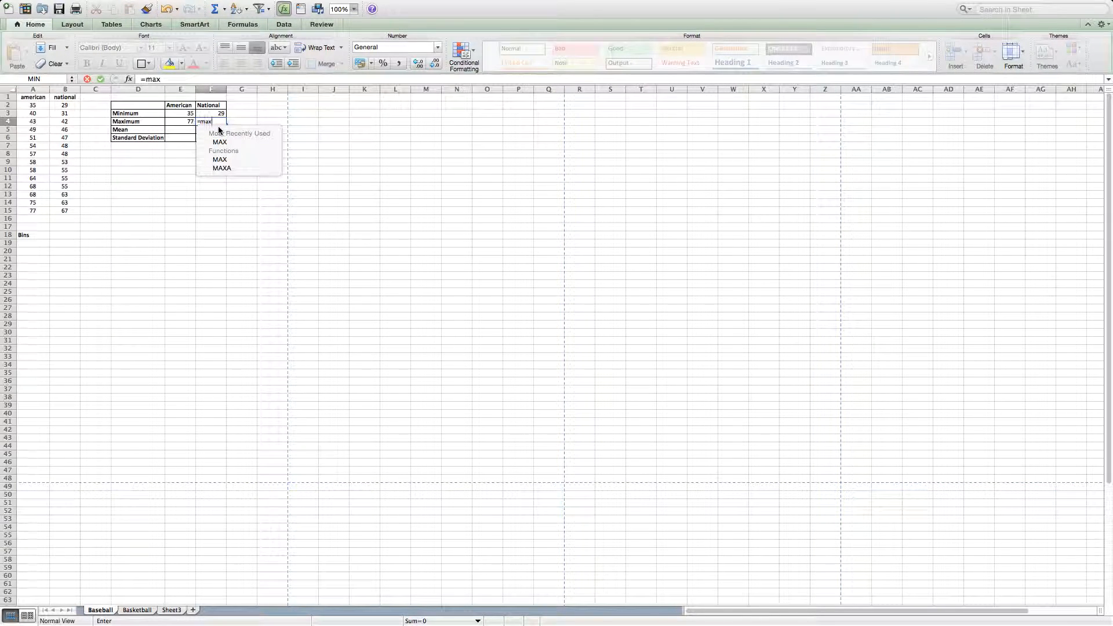
{"action": "double_click", "coordinate": [220, 142]}
{"action": "left_click_drag", "start_coordinate": [69, 107], "coordinate": [68, 208]}
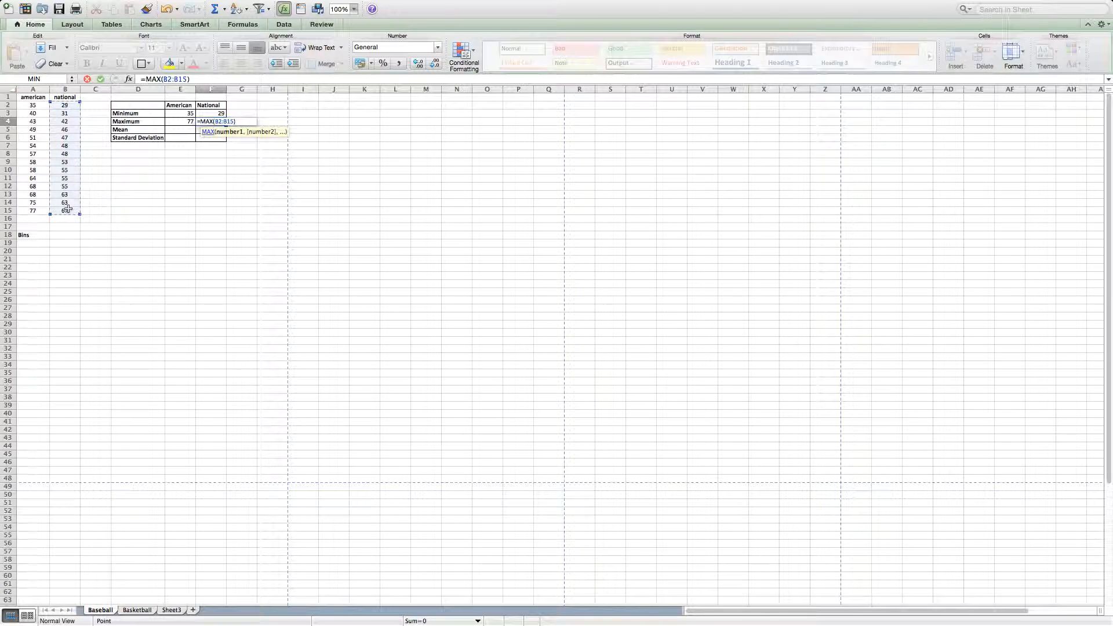
{"action": "key", "text": "Return"}
{"action": "left_click", "coordinate": [211, 121]}
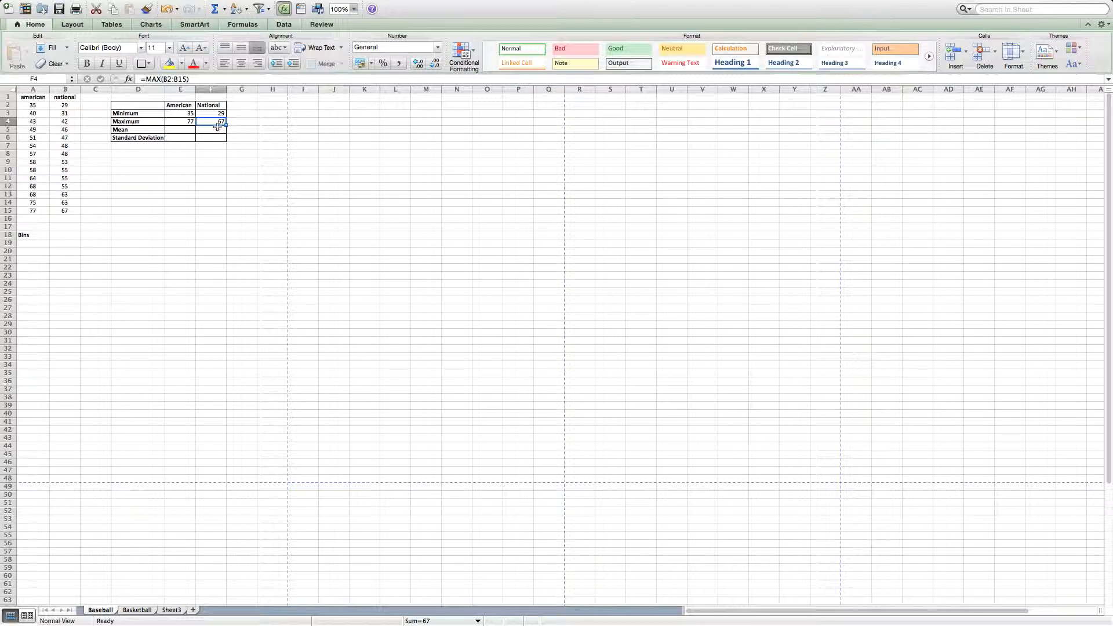
Step: Clear the National minimum and maximum formulas from F3:F4
{"action": "left_click_drag", "start_coordinate": [220, 113], "coordinate": [218, 124]}
{"action": "key", "text": "Delete"}
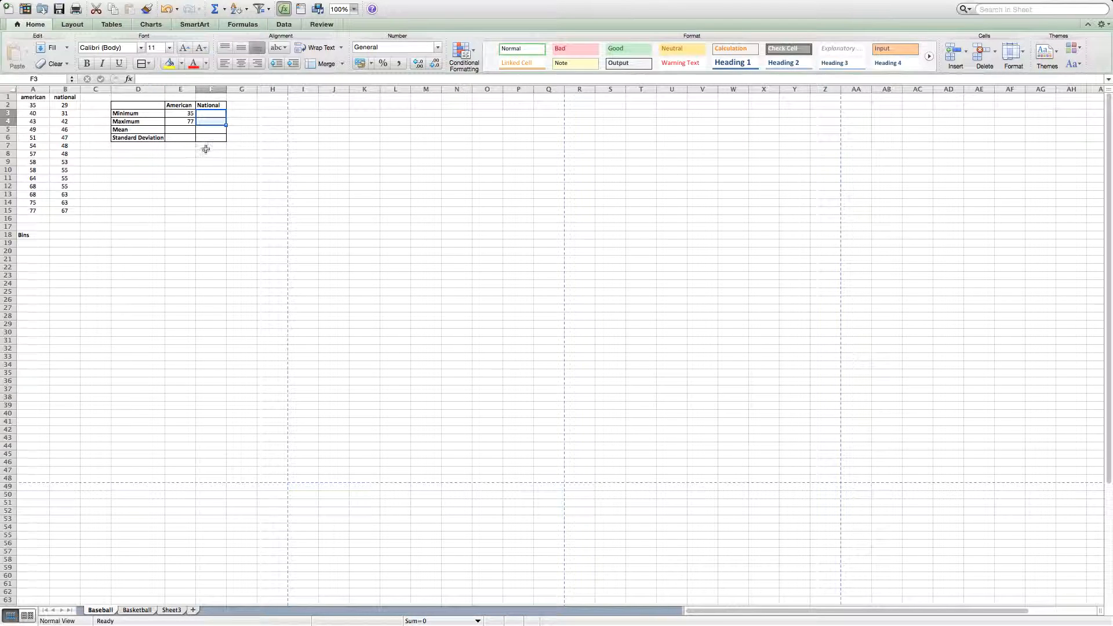
{"action": "left_click", "coordinate": [206, 114]}
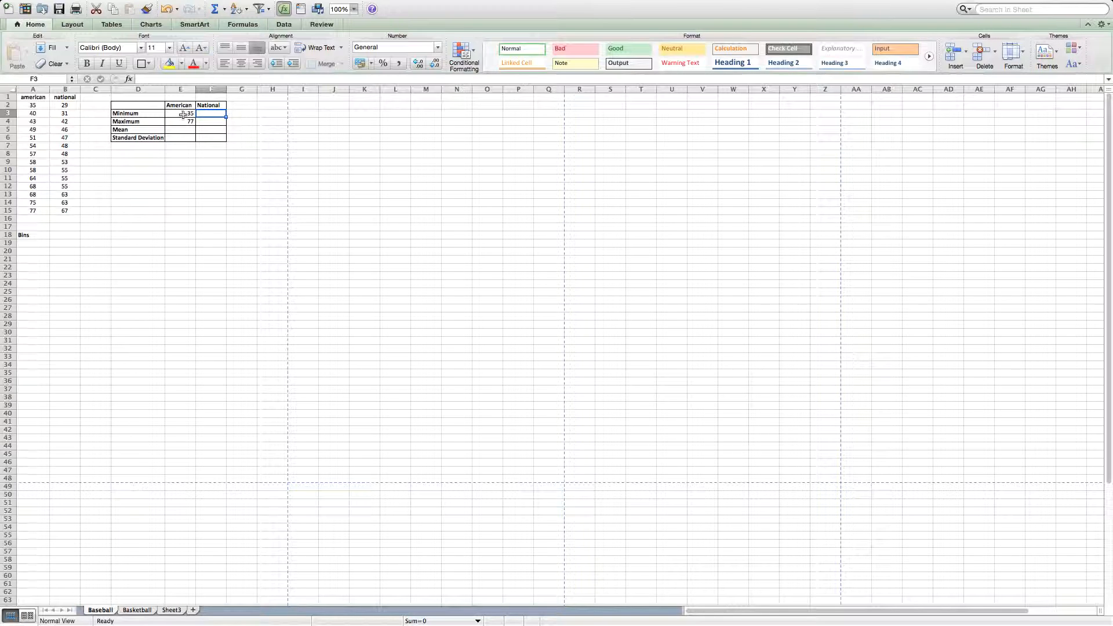
Step: Fill the American minimum formula from E3 across into F3 to calculate the National minimum
{"action": "left_click", "coordinate": [188, 113]}
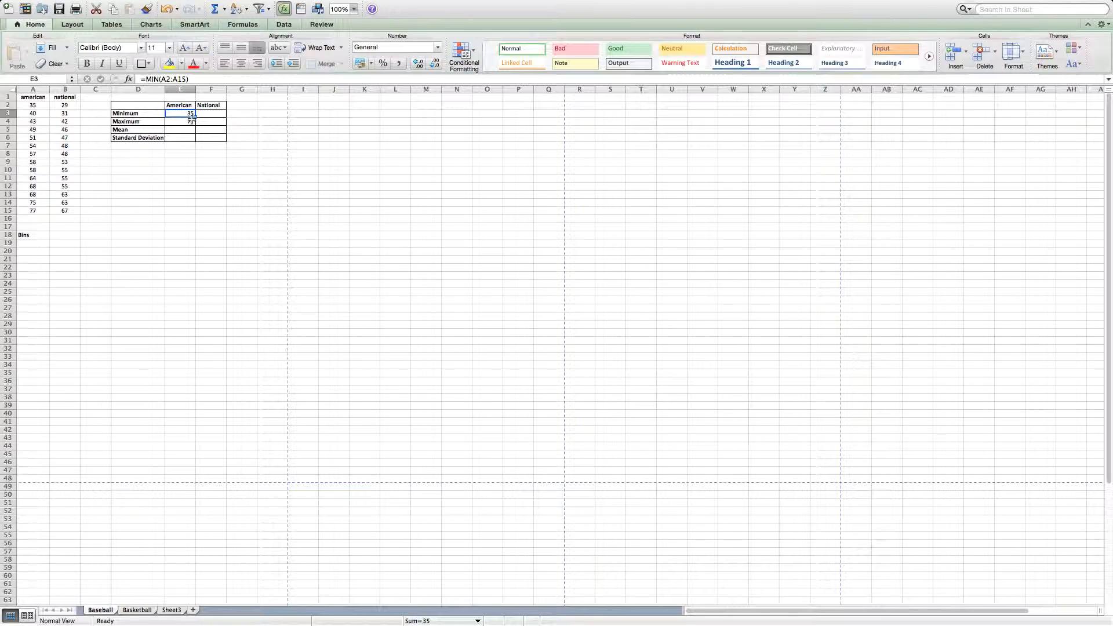
{"action": "left_click_drag", "start_coordinate": [196, 117], "coordinate": [220, 116]}
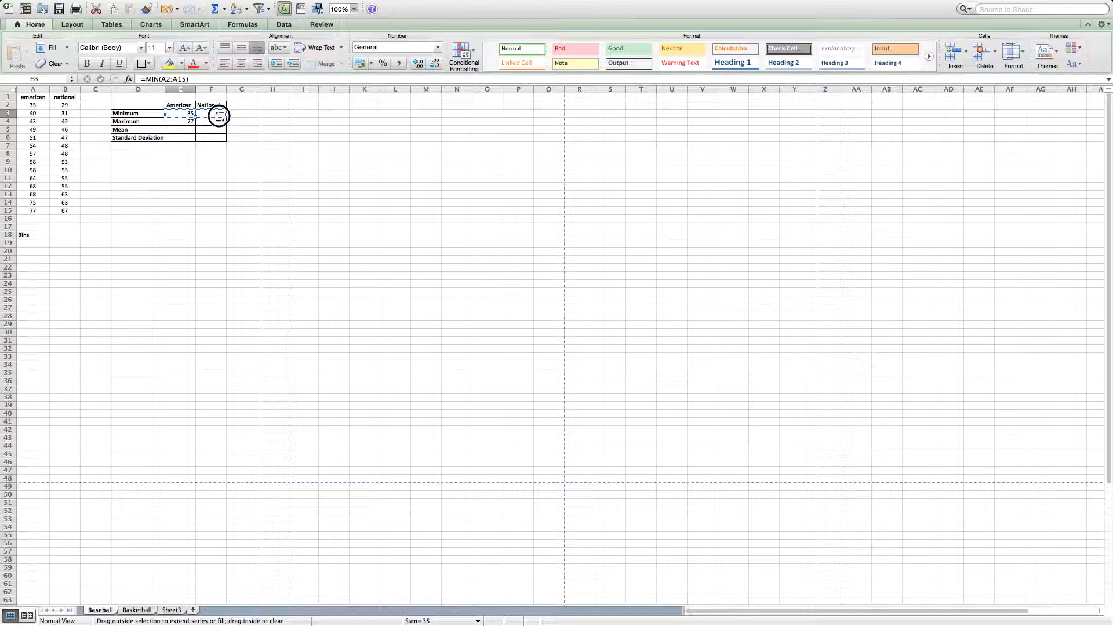
{"action": "left_click_drag", "start_coordinate": [219, 116], "coordinate": [219, 116]}
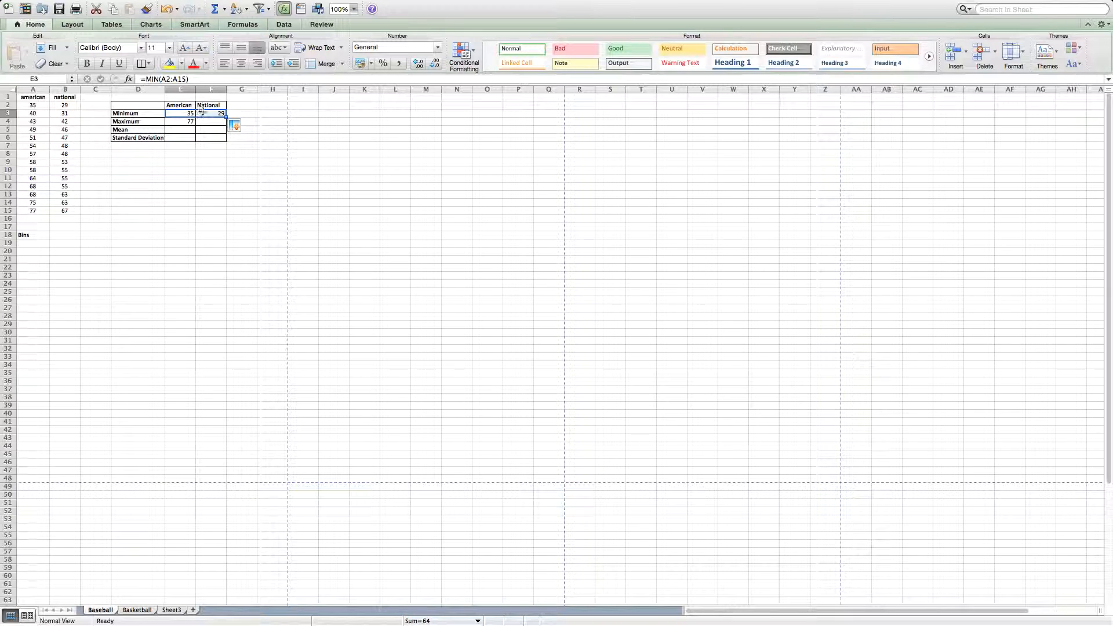
{"action": "left_click", "coordinate": [216, 115]}
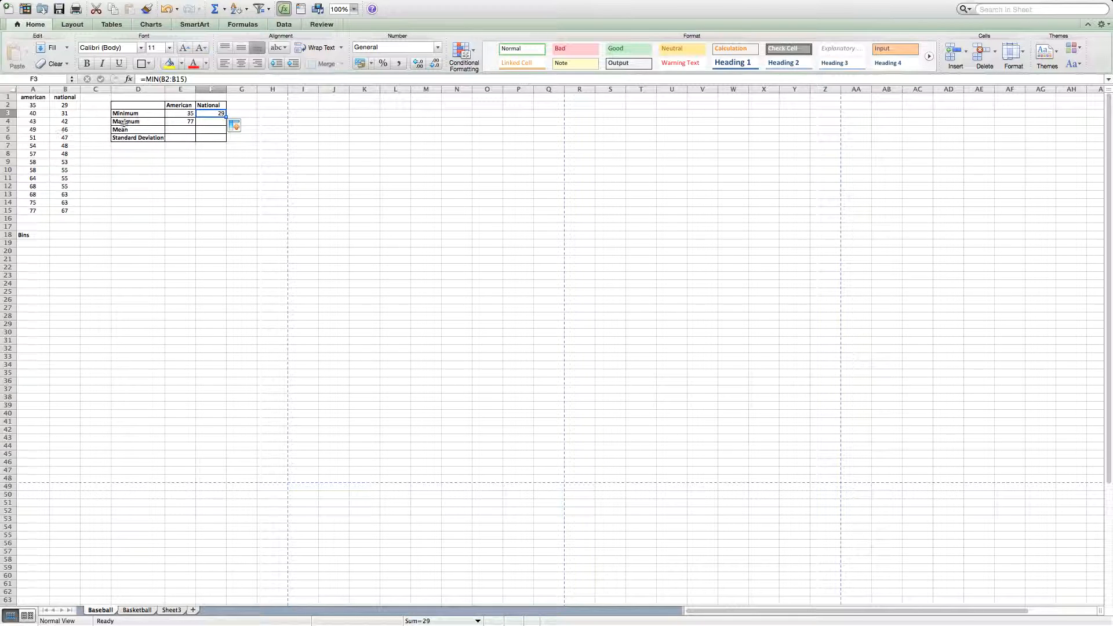
{"action": "left_click", "coordinate": [193, 121]}
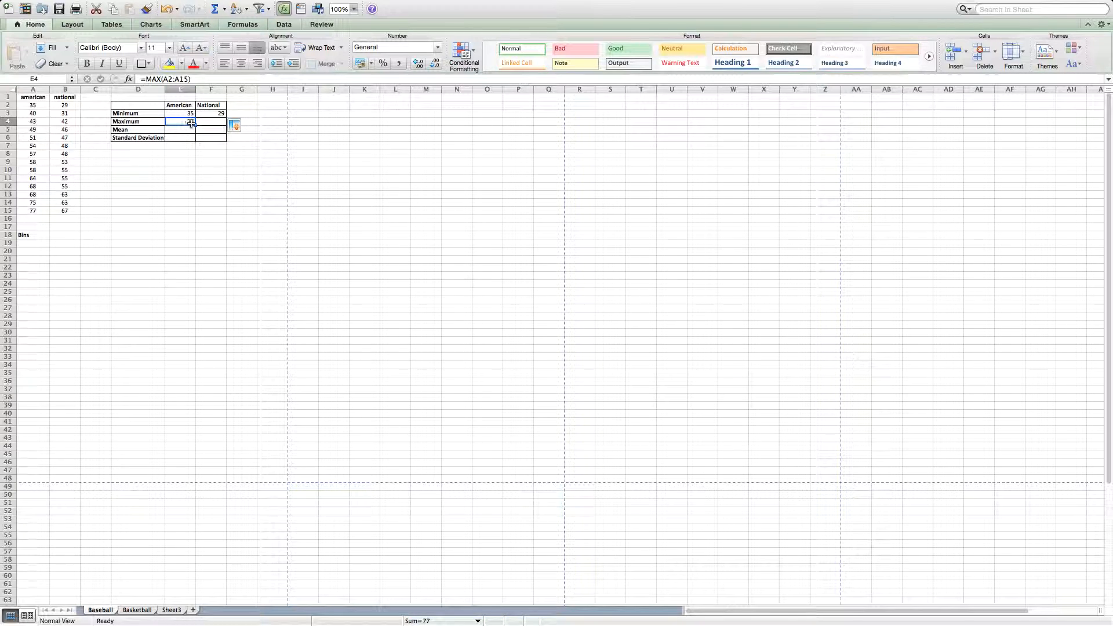
{"action": "double_click", "coordinate": [175, 79]}
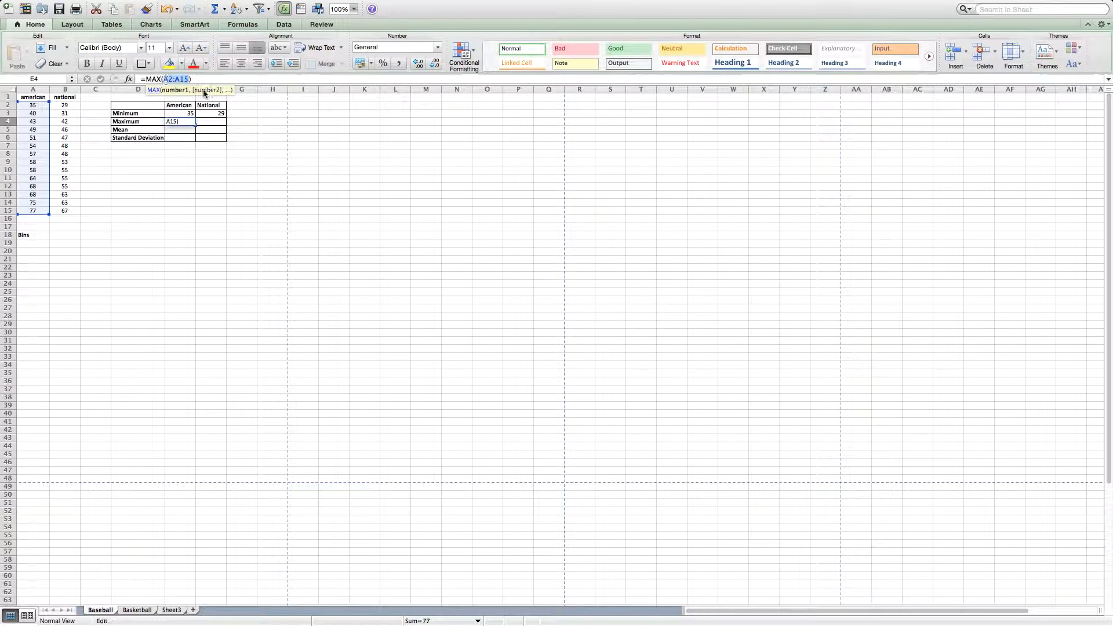
{"action": "left_click", "coordinate": [192, 125]}
{"action": "type", "text": "+"}
{"action": "left_click", "coordinate": [192, 137]}
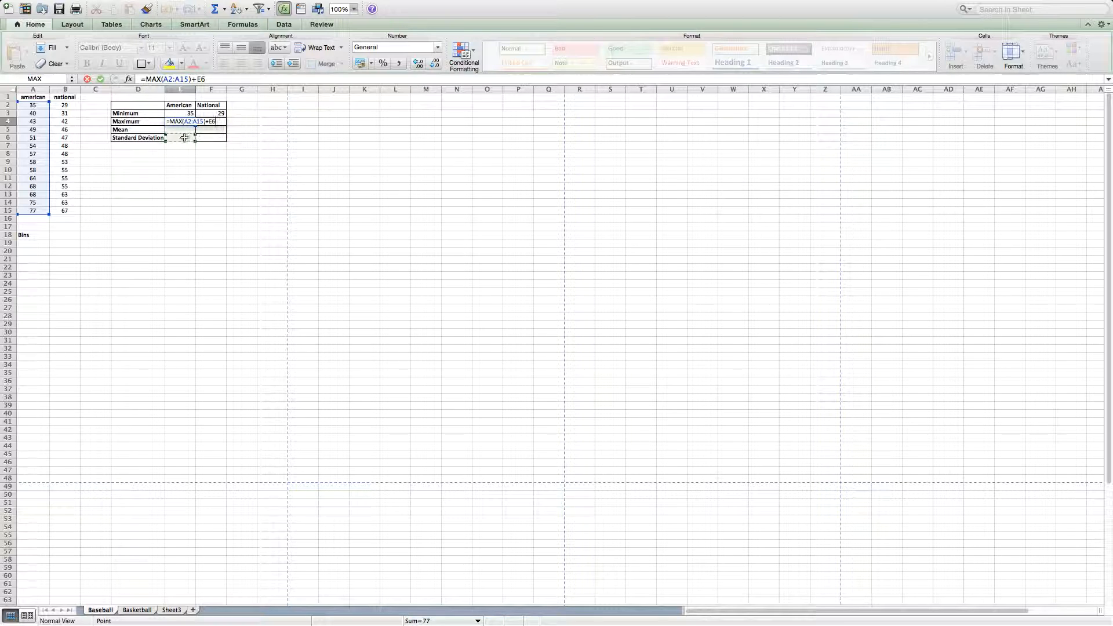
{"action": "left_click", "coordinate": [209, 79]}
{"action": "key", "text": "BackSpace"}
{"action": "key", "text": "BackSpace"}
{"action": "key", "text": "BackSpace"}
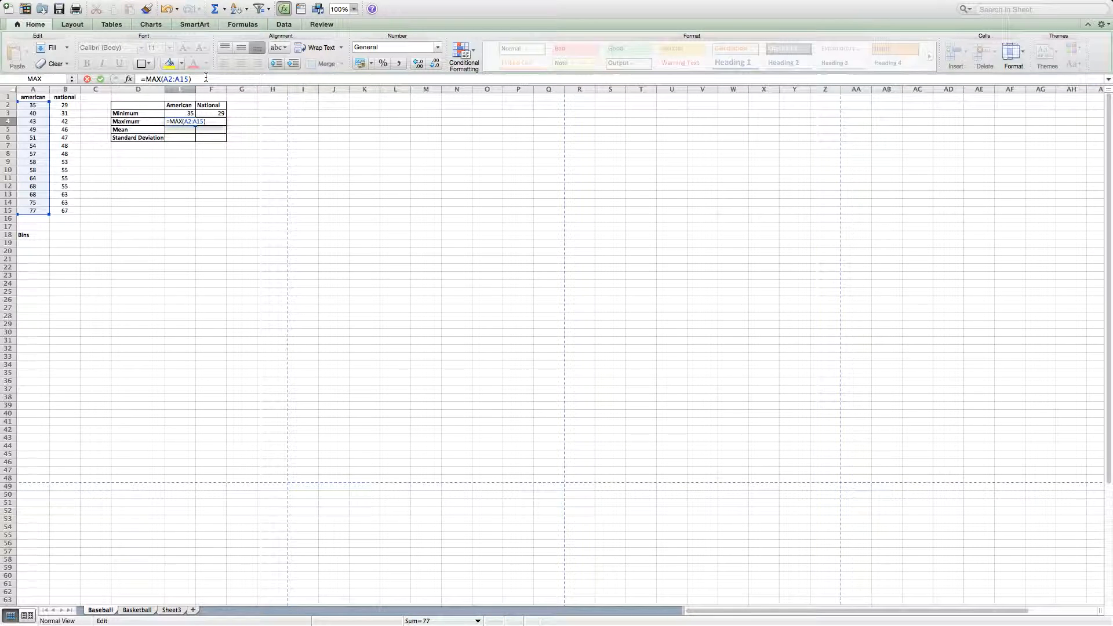
{"action": "key", "text": "Return"}
Step: Fill the American maximum formula from E4 across into F4 to calculate the National maximum
{"action": "left_click", "coordinate": [190, 121]}
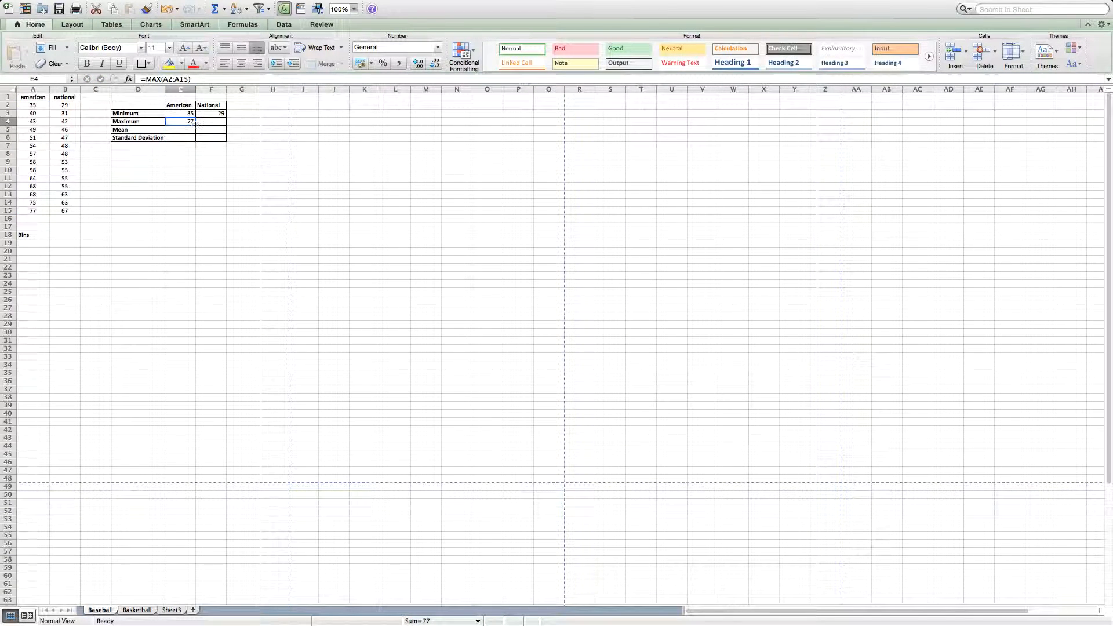
{"action": "left_click_drag", "start_coordinate": [196, 125], "coordinate": [222, 123]}
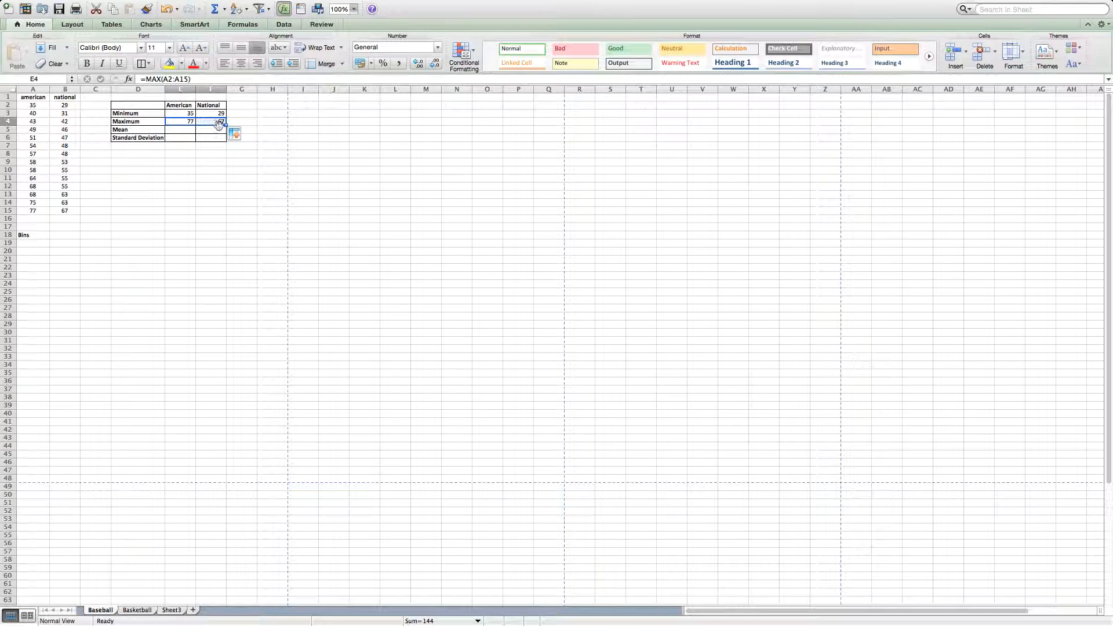
{"action": "left_click", "coordinate": [214, 148]}
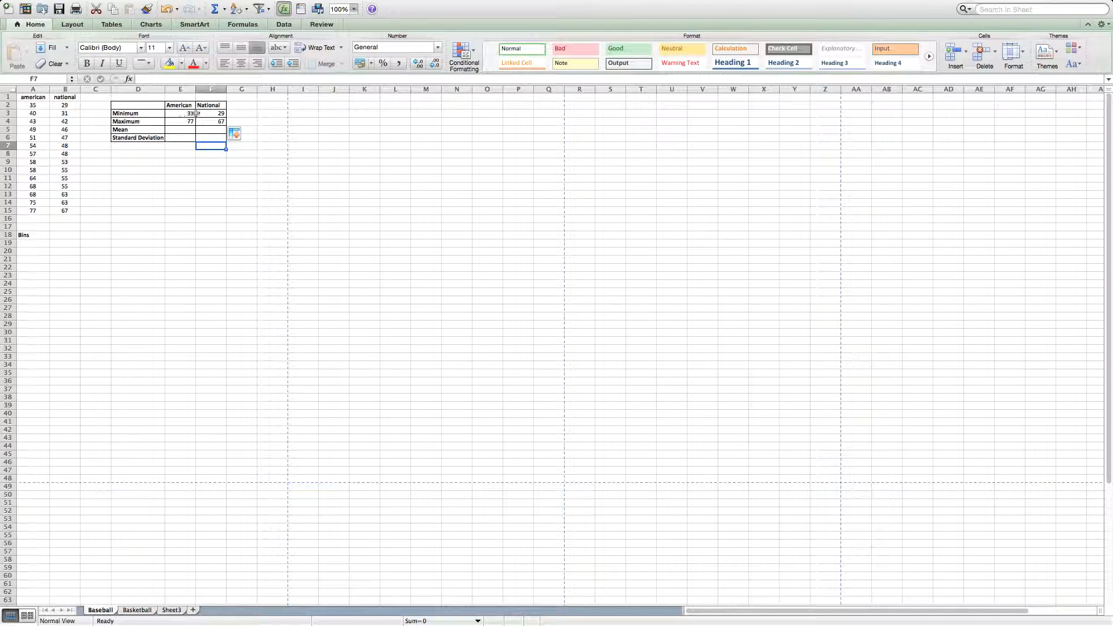
{"action": "left_click", "coordinate": [191, 113]}
{"action": "left_click", "coordinate": [190, 122]}
{"action": "left_click", "coordinate": [222, 121]}
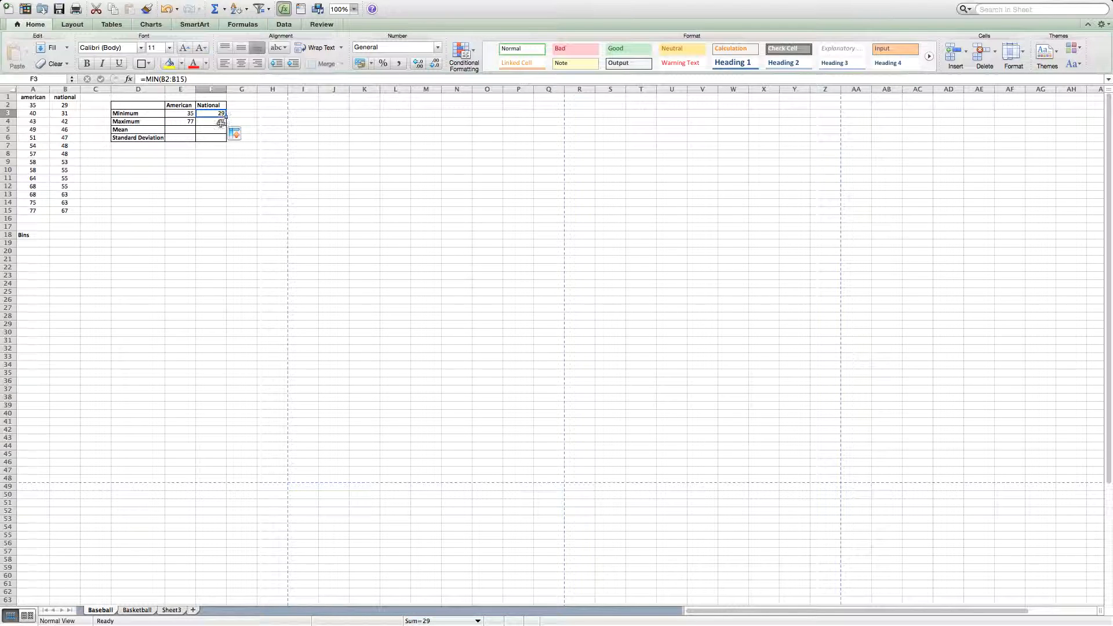
{"action": "left_click", "coordinate": [33, 236]}
{"action": "left_click", "coordinate": [36, 245]}
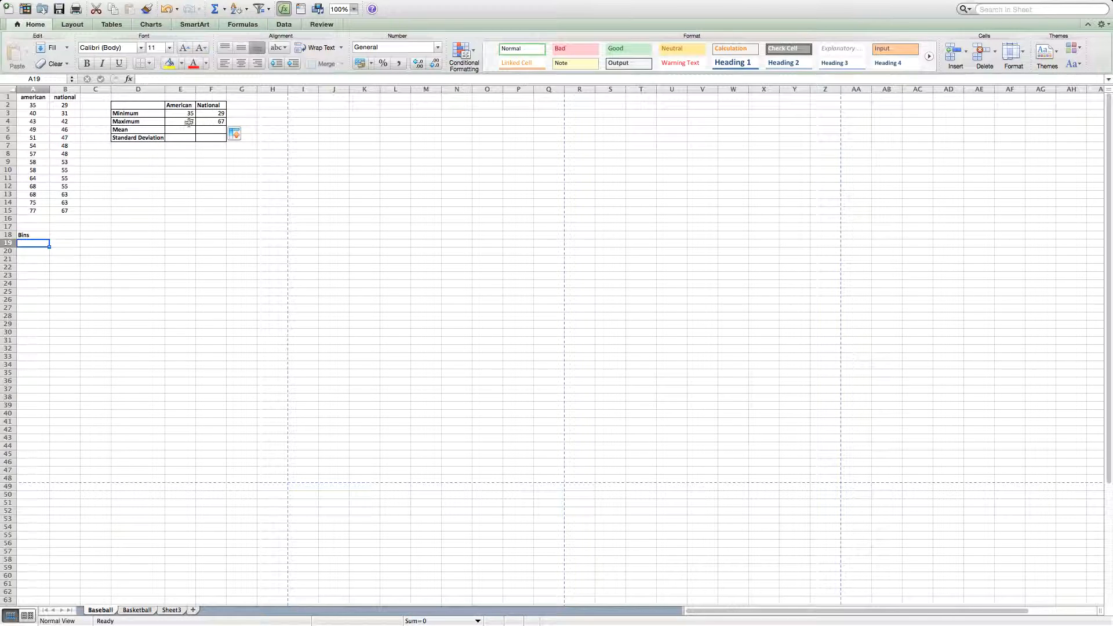
{"action": "left_click_drag", "start_coordinate": [184, 106], "coordinate": [181, 138]}
{"action": "left_click", "coordinate": [200, 154]}
{"action": "left_click", "coordinate": [36, 244]}
{"action": "type", "text": "25"}
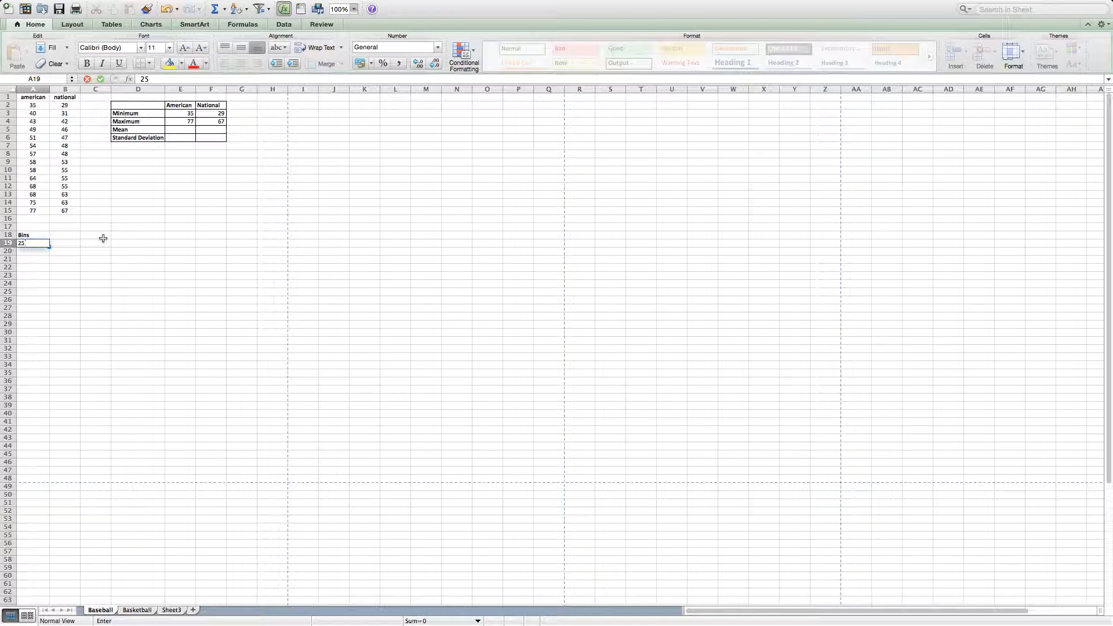
{"action": "type", "text": " to less than 30"}
{"action": "key", "text": "BackSpace"}
{"action": "left_click_drag", "start_coordinate": [26, 244], "coordinate": [65, 245]}
{"action": "key", "text": "BackSpace"}
{"action": "key", "text": "BackSpace"}
{"action": "key", "text": "BackSpace"}
{"action": "key", "text": "BackSpace"}
{"action": "key", "text": "Return"}
{"action": "key", "text": "Up"}
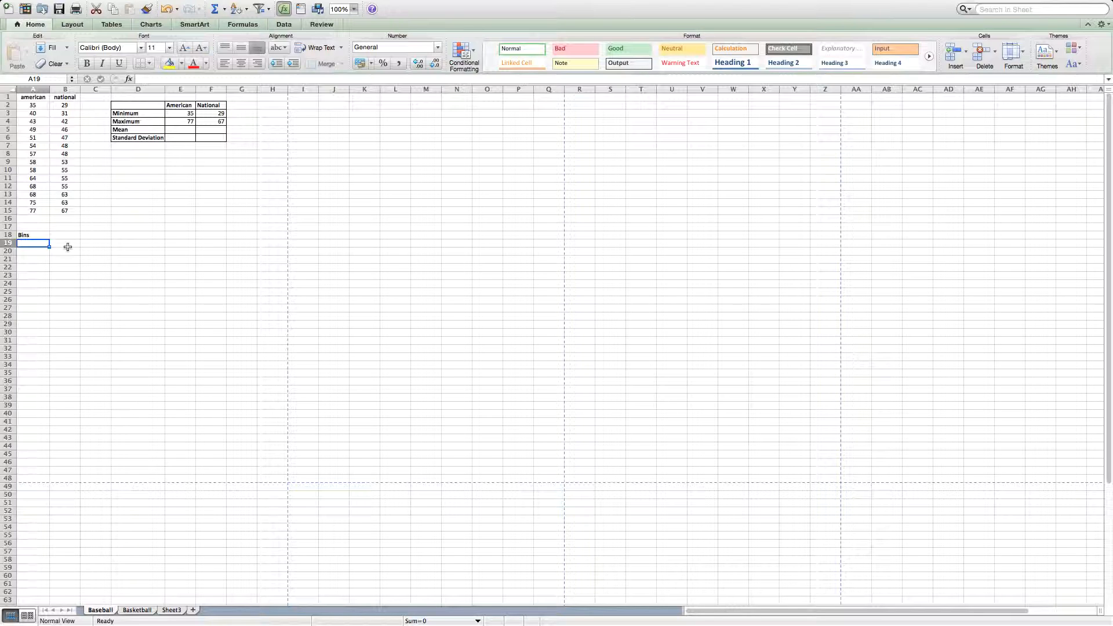
Step: Enter the first three bin values 25, 30 and 35 in A19:A21 under the Bins heading
{"action": "type", "text": "25"}
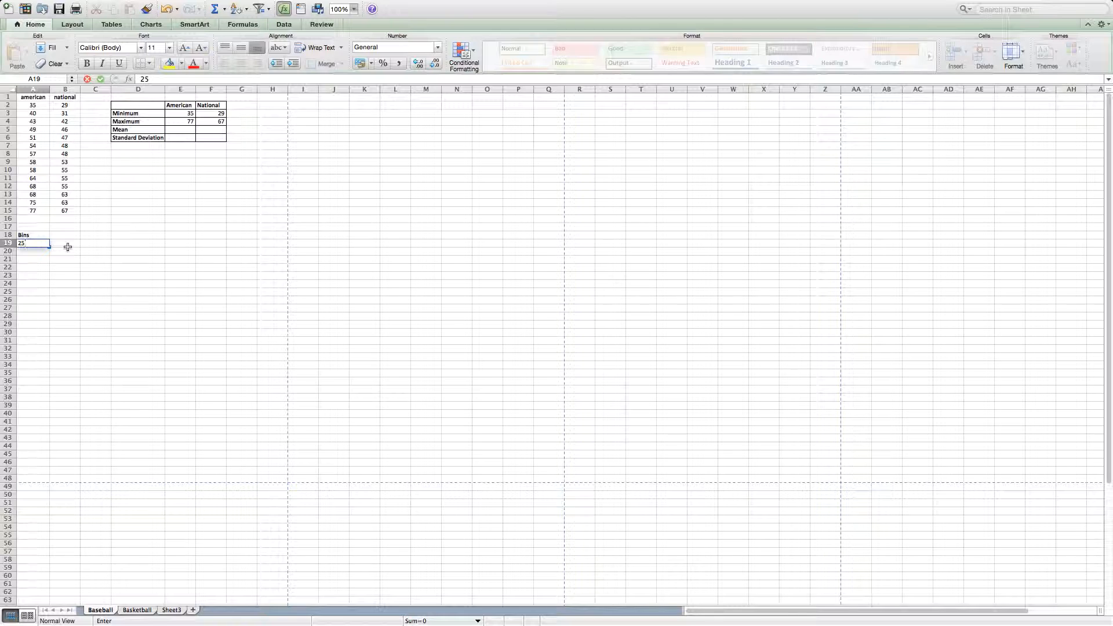
{"action": "key", "text": "Return"}
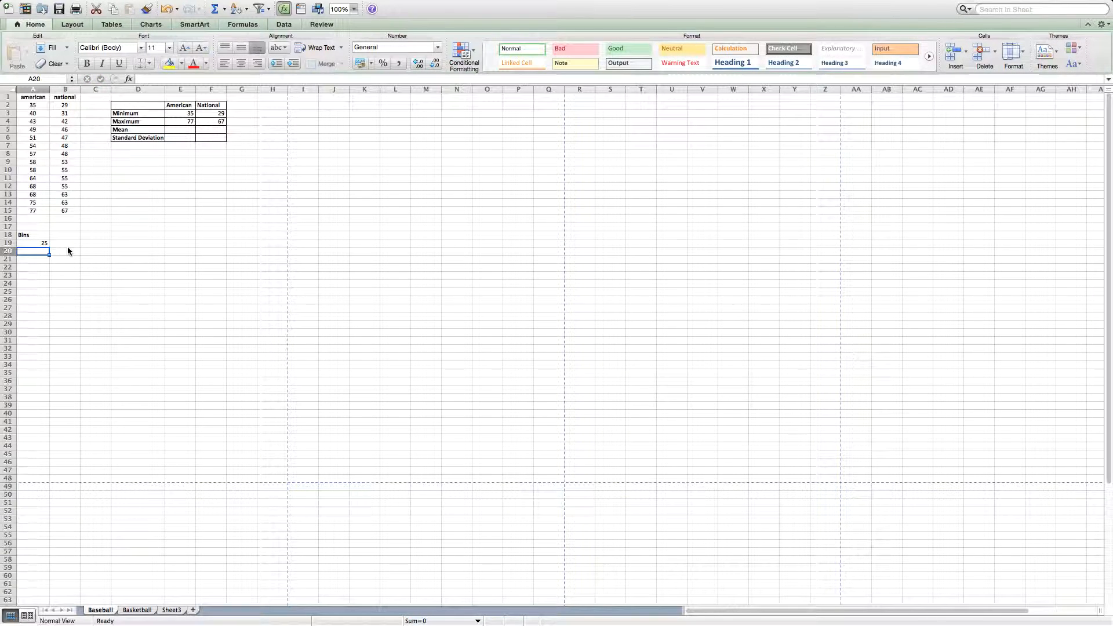
{"action": "type", "text": "30"}
{"action": "key", "text": "Return"}
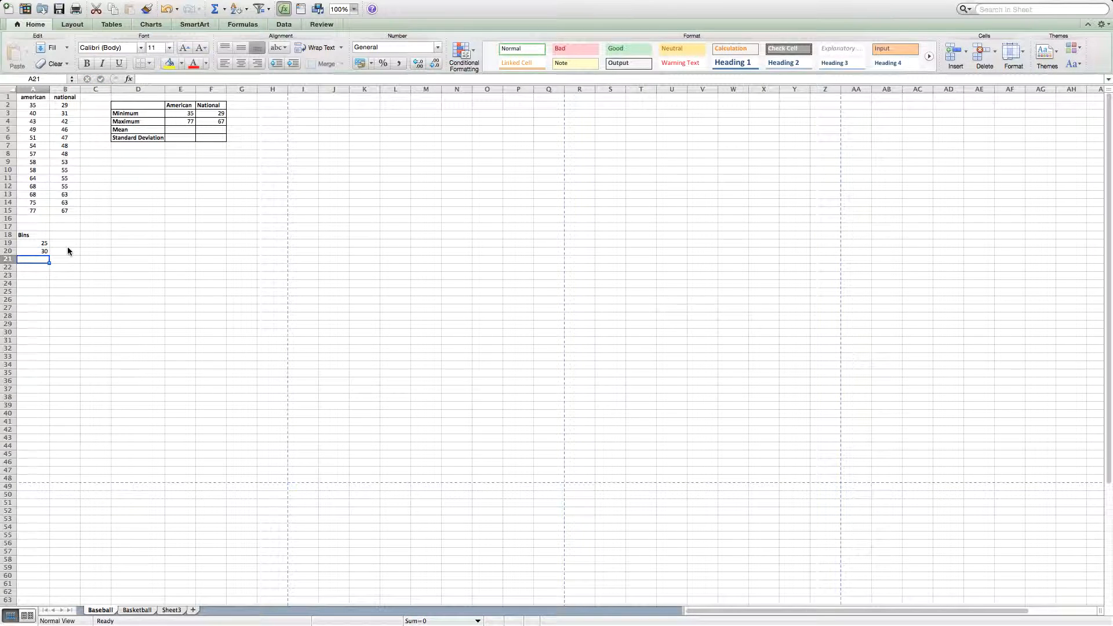
{"action": "type", "text": "35"}
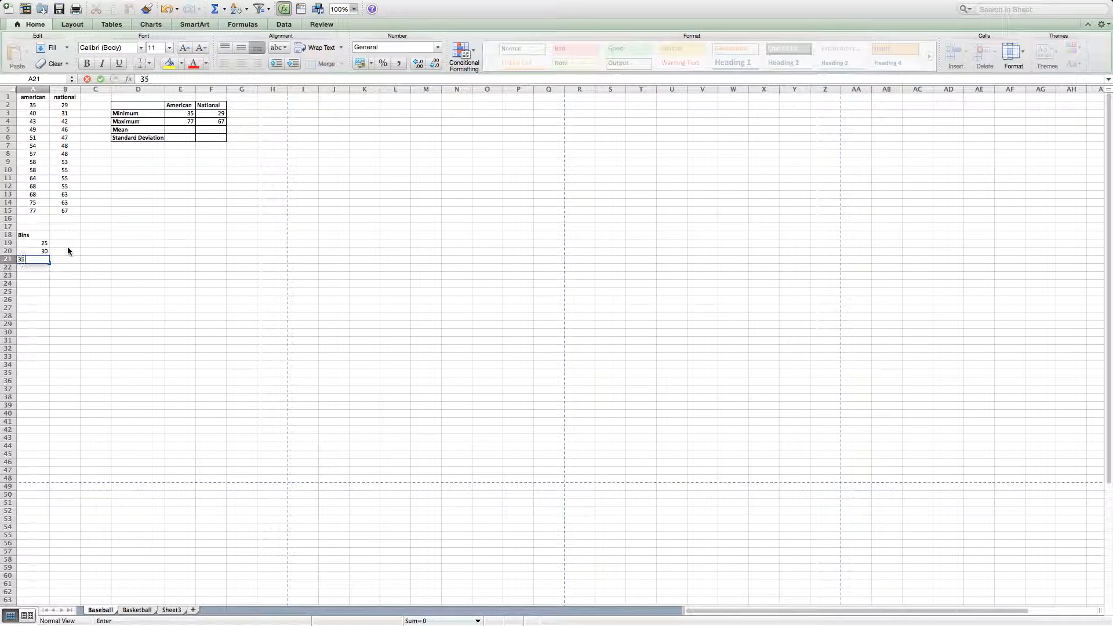
{"action": "key", "text": "Return"}
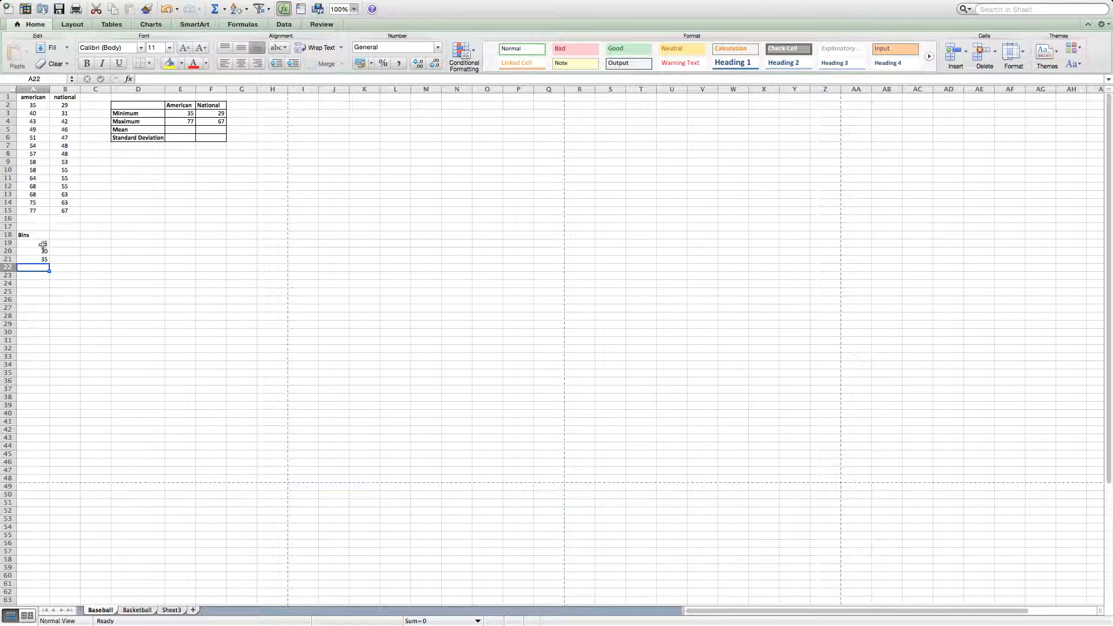
{"action": "left_click", "coordinate": [42, 242]}
{"action": "left_click", "coordinate": [38, 235]}
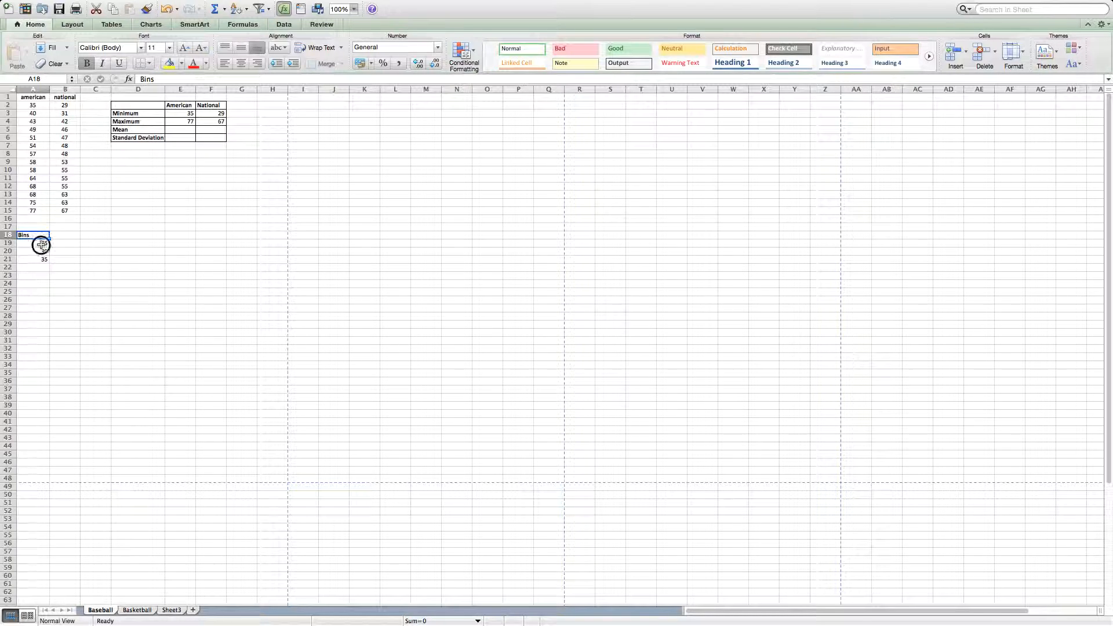
{"action": "left_click", "coordinate": [41, 243]}
{"action": "left_click", "coordinate": [41, 251]}
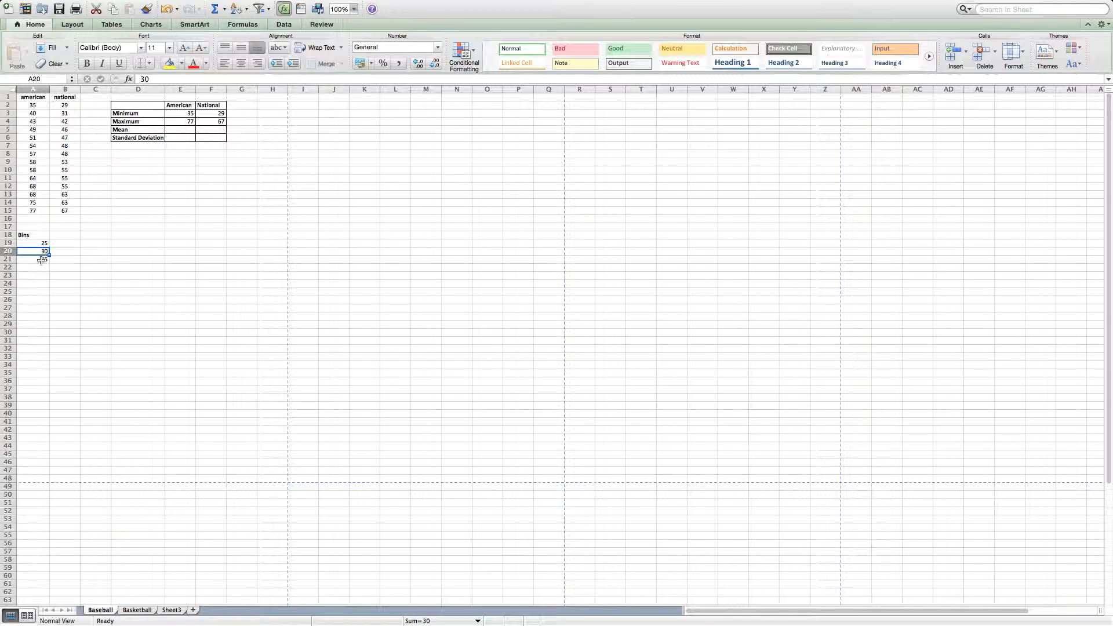
{"action": "left_click", "coordinate": [41, 260]}
Step: Add 40 in A22 and extend the bin series in increments of 5 down to 80 in A30
{"action": "left_click_drag", "start_coordinate": [46, 262], "coordinate": [43, 268]}
{"action": "type", "text": "40"}
{"action": "key", "text": "Return"}
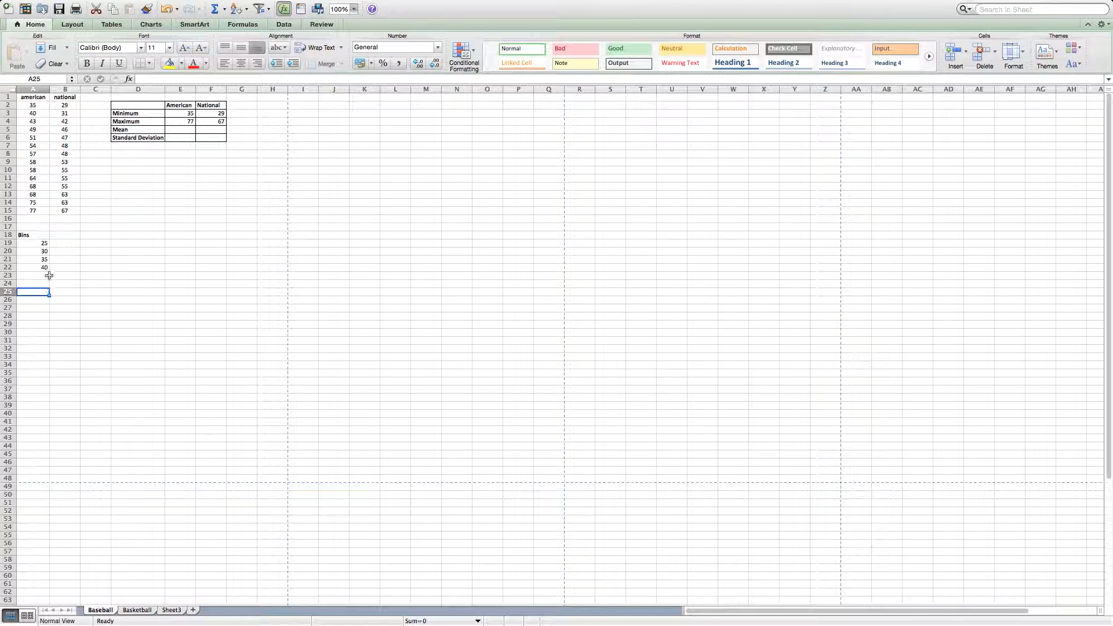
{"action": "left_click", "coordinate": [44, 246]}
{"action": "left_click_drag", "start_coordinate": [43, 246], "coordinate": [42, 334]}
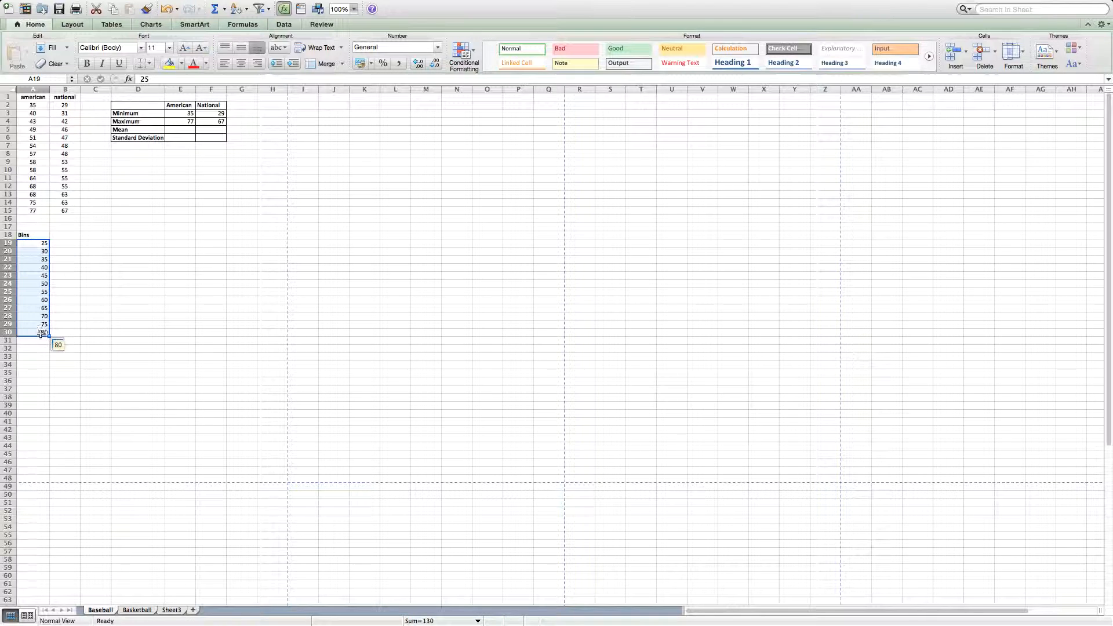
{"action": "left_click", "coordinate": [62, 318]}
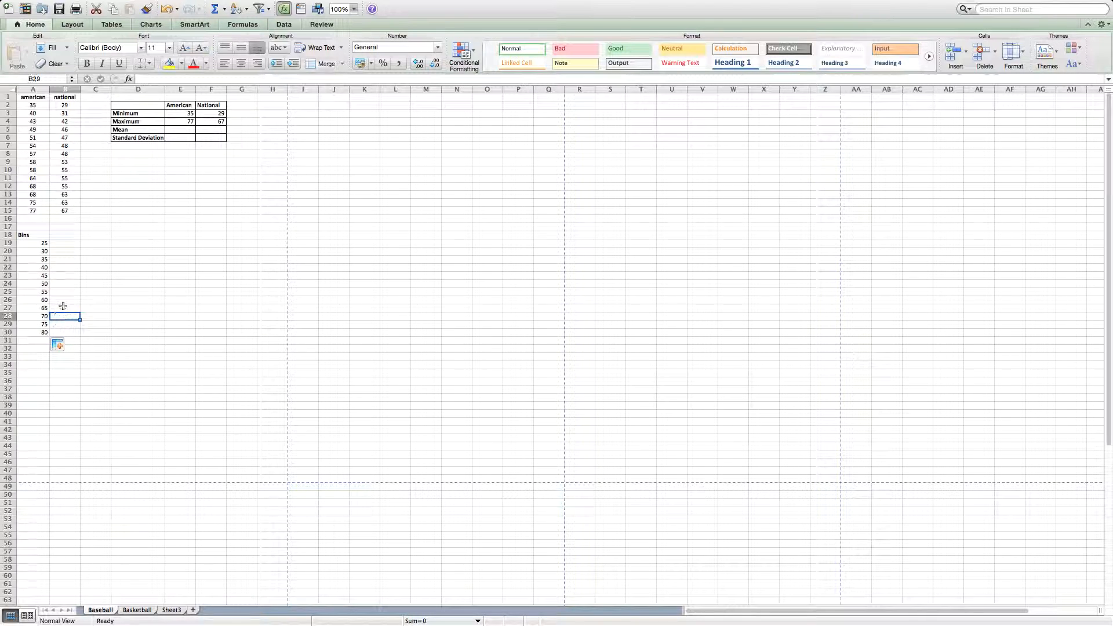
Step: Add the column headings American in B18 and National in C18 beside Bins
{"action": "left_click", "coordinate": [29, 235]}
{"action": "left_click", "coordinate": [50, 244]}
{"action": "left_click", "coordinate": [62, 234]}
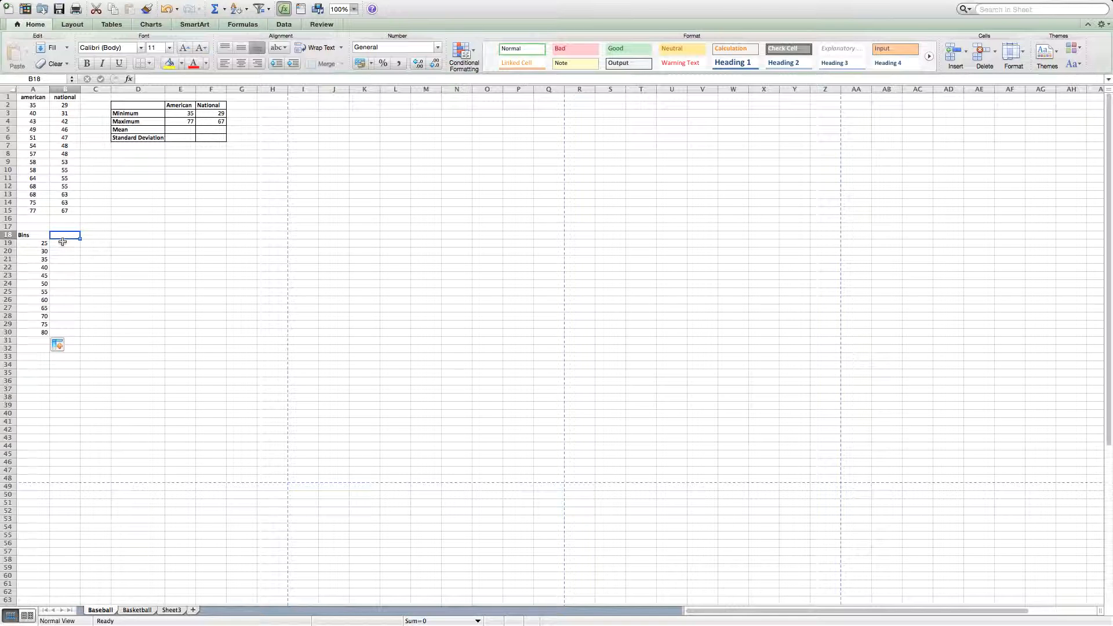
{"action": "type", "text": "Anerican"}
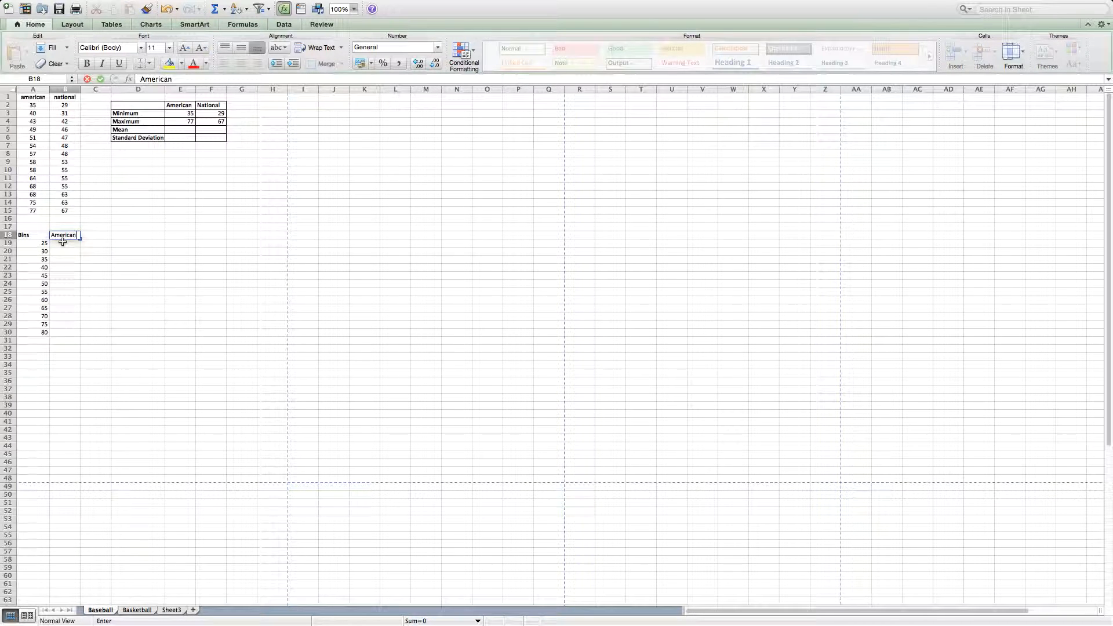
{"action": "key", "text": "Tab"}
{"action": "type", "text": "National"}
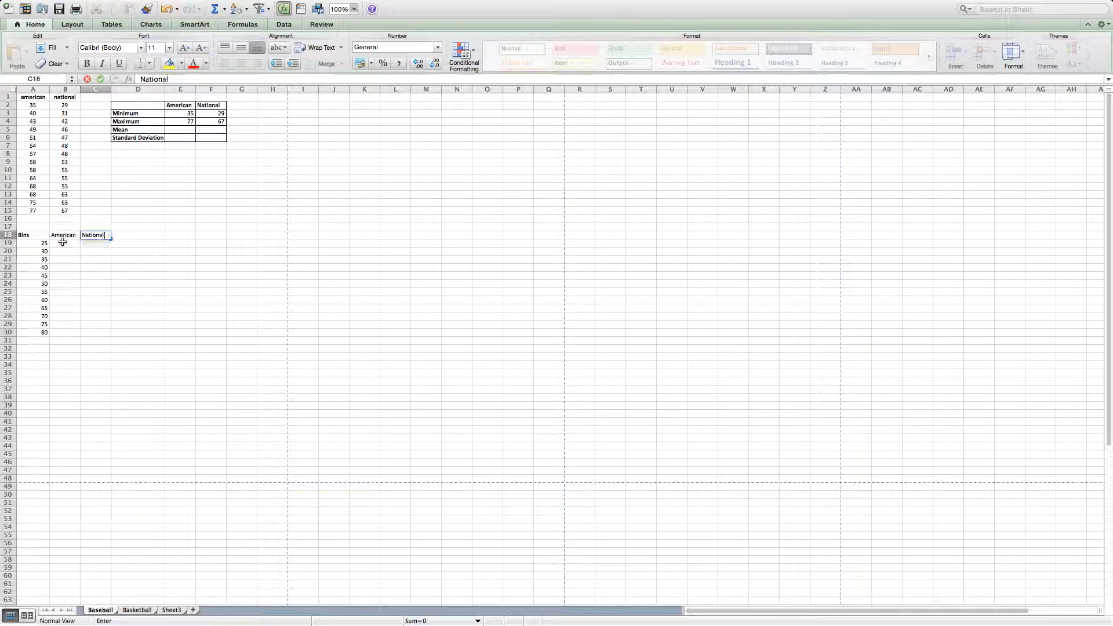
{"action": "key", "text": "Return"}
Step: Enter =FREQUENCY(A2:A15,A19:A30) as an array formula across B19:B30 to count the American values per bin
{"action": "left_click", "coordinate": [65, 259]}
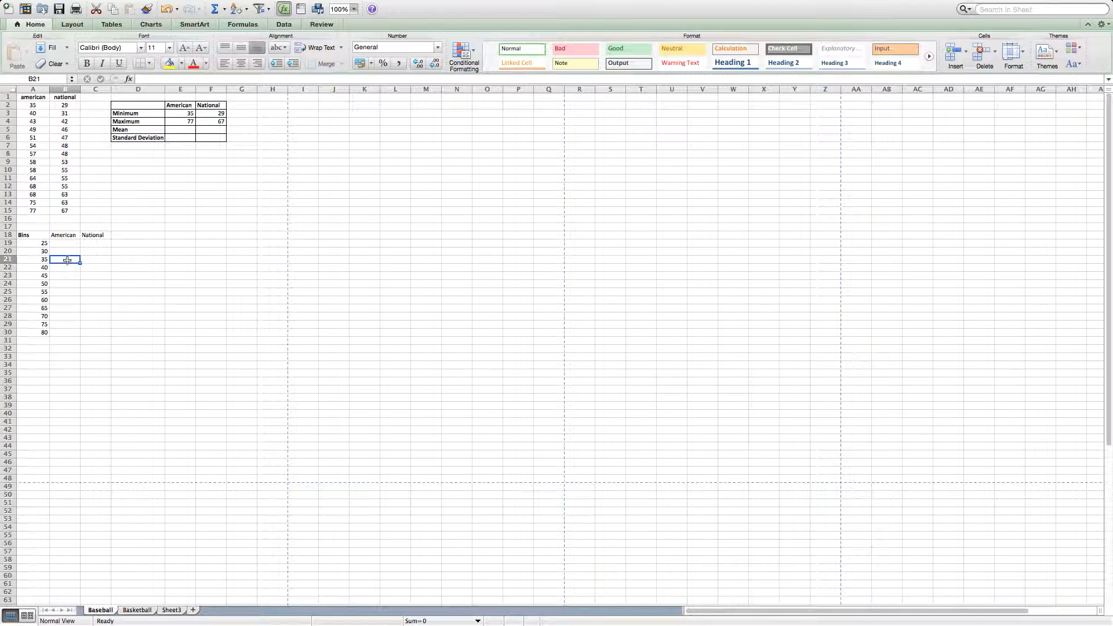
{"action": "left_click", "coordinate": [46, 244]}
{"action": "left_click", "coordinate": [62, 245]}
{"action": "left_click_drag", "start_coordinate": [61, 244], "coordinate": [57, 330]}
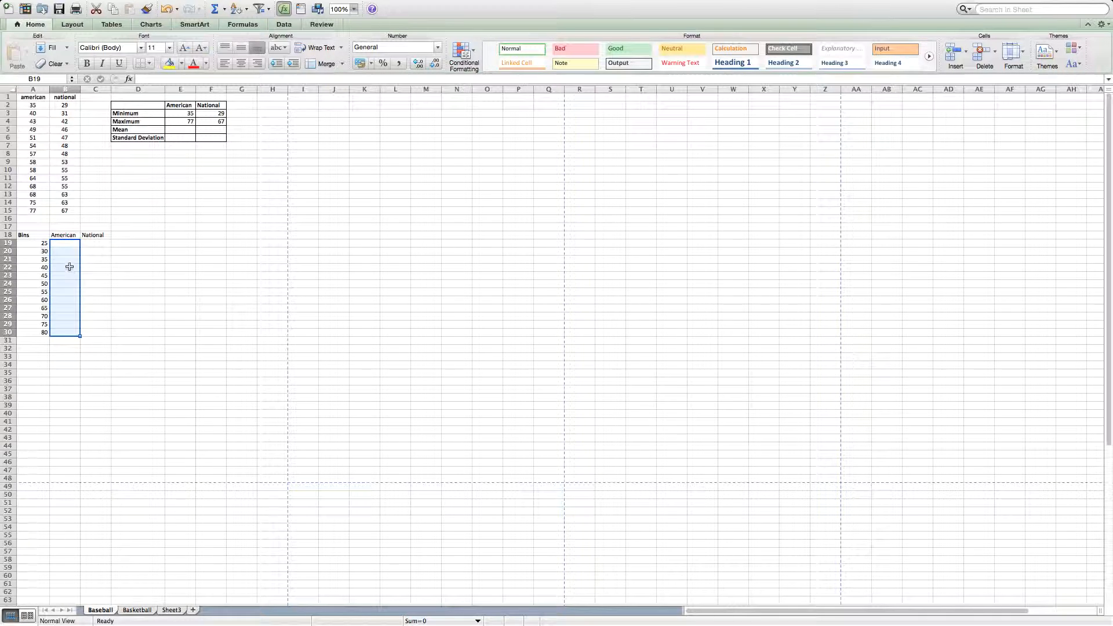
{"action": "type", "text": "="}
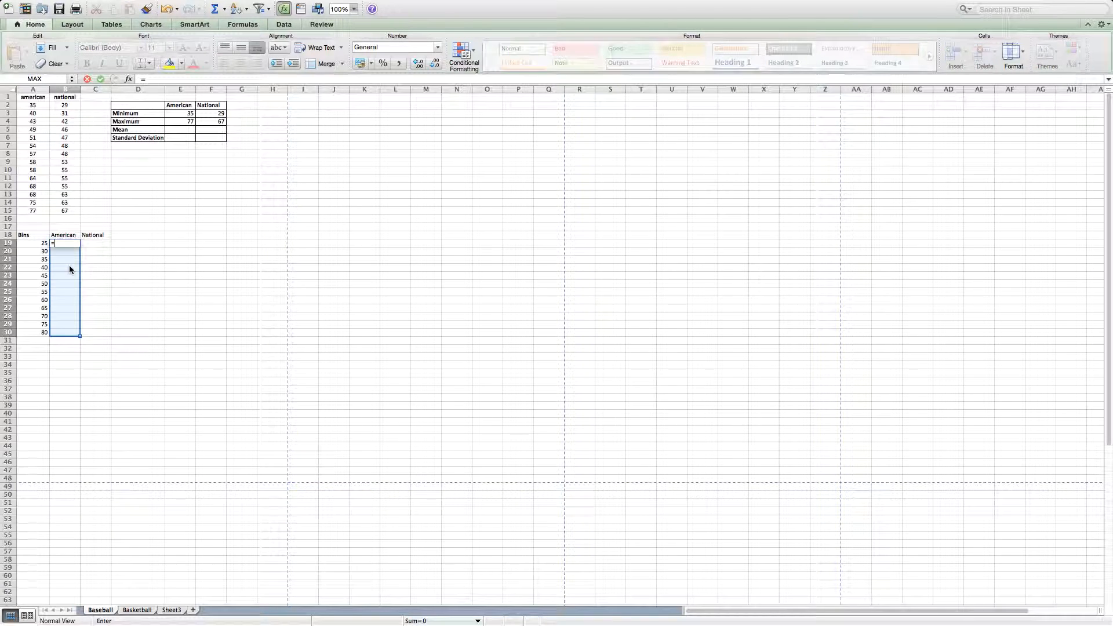
{"action": "type", "text": "FreQUENCY"}
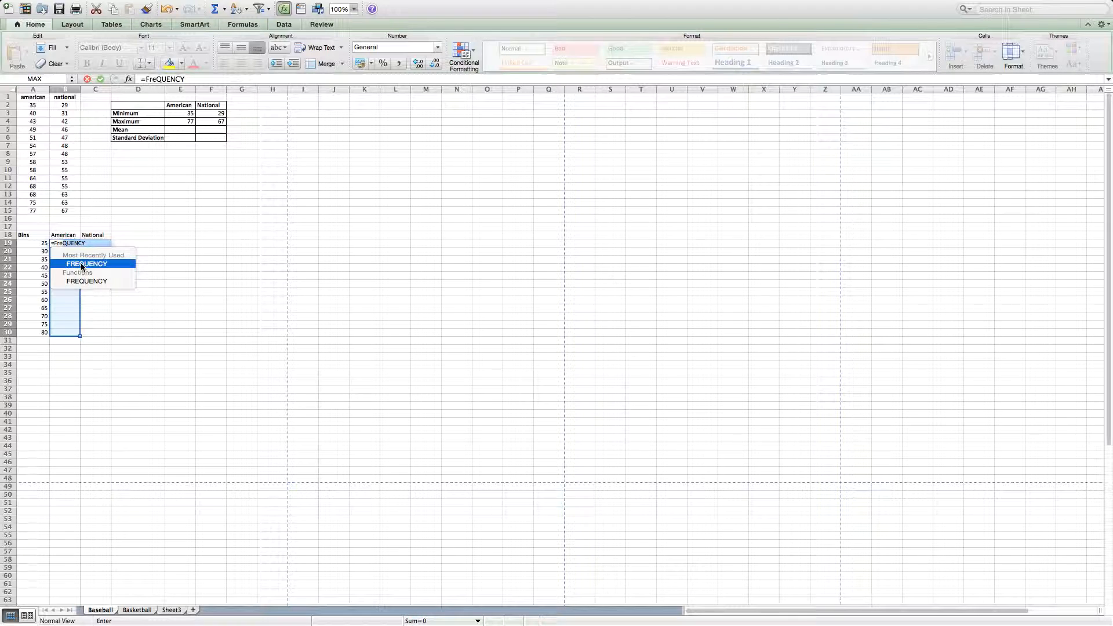
{"action": "double_click", "coordinate": [81, 264]}
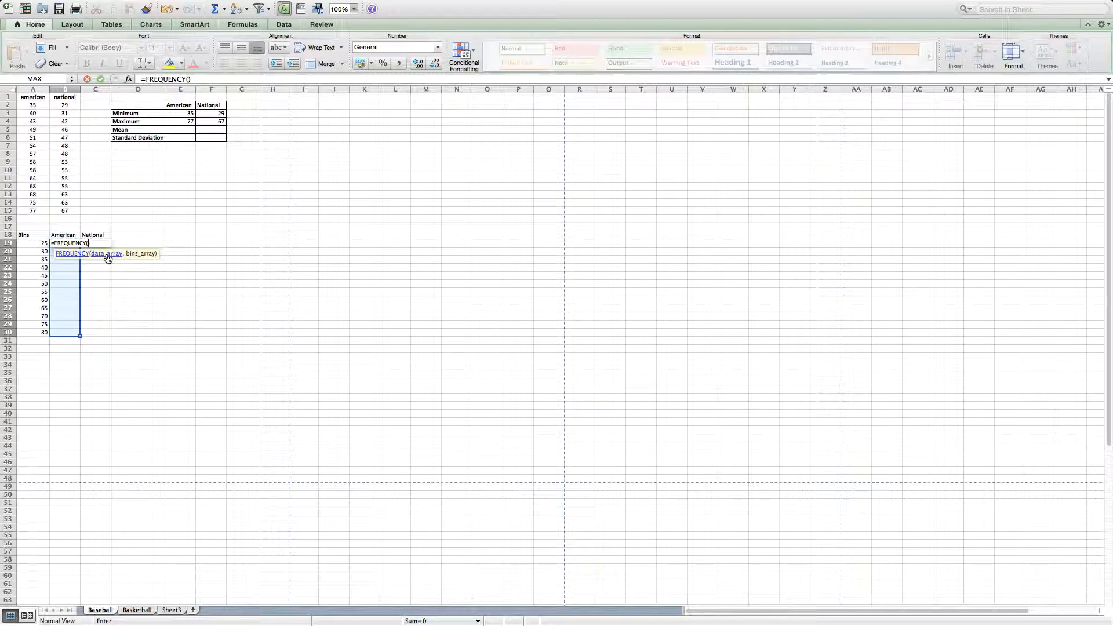
{"action": "left_click_drag", "start_coordinate": [36, 106], "coordinate": [36, 207]}
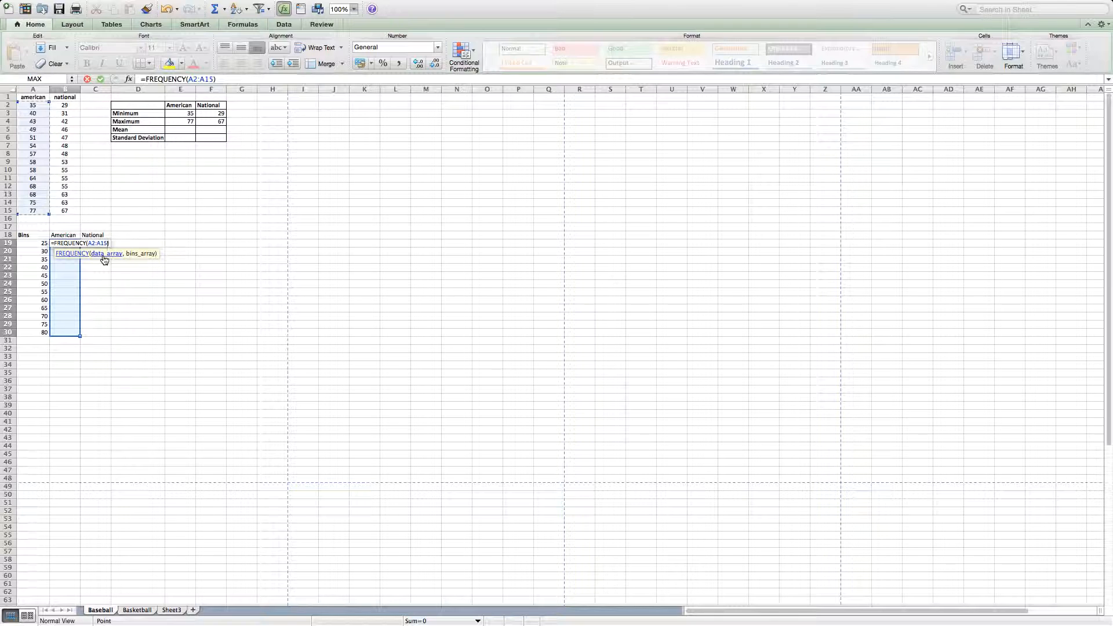
{"action": "type", "text": ","}
{"action": "left_click", "coordinate": [36, 243]}
{"action": "left_click_drag", "start_coordinate": [36, 243], "coordinate": [43, 331]}
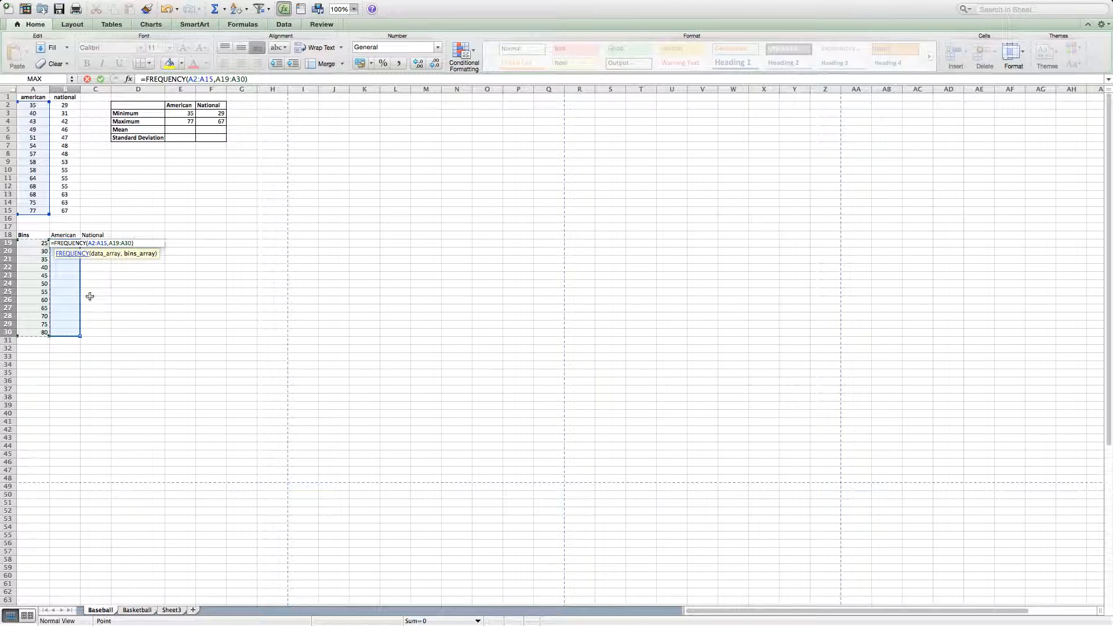
{"action": "key", "text": "ctrl+shift+Return"}
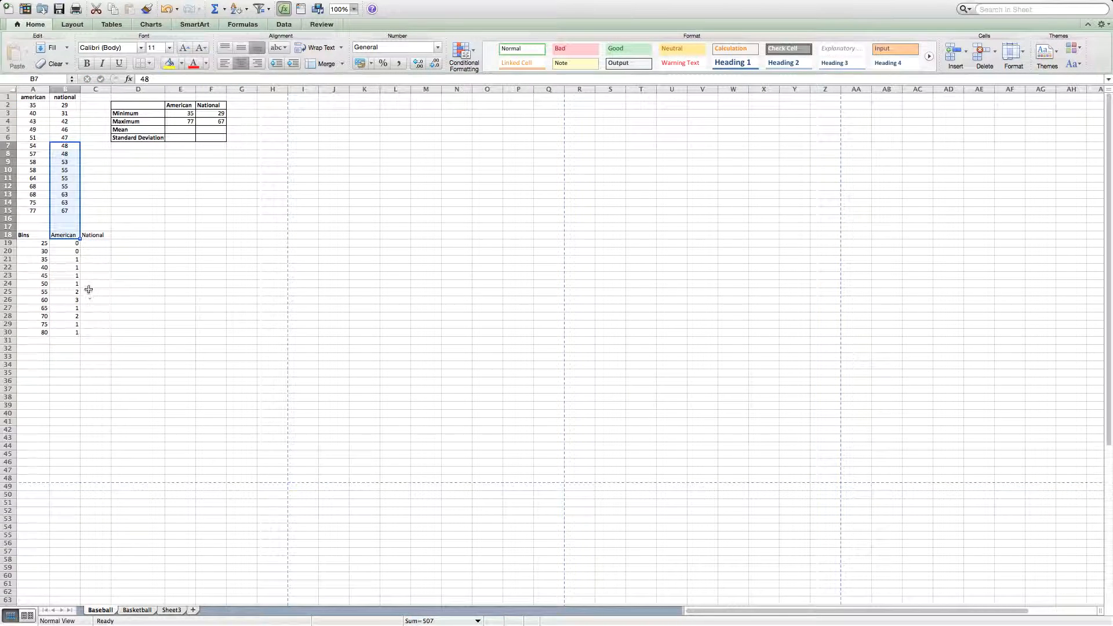
{"action": "left_click", "coordinate": [86, 261]}
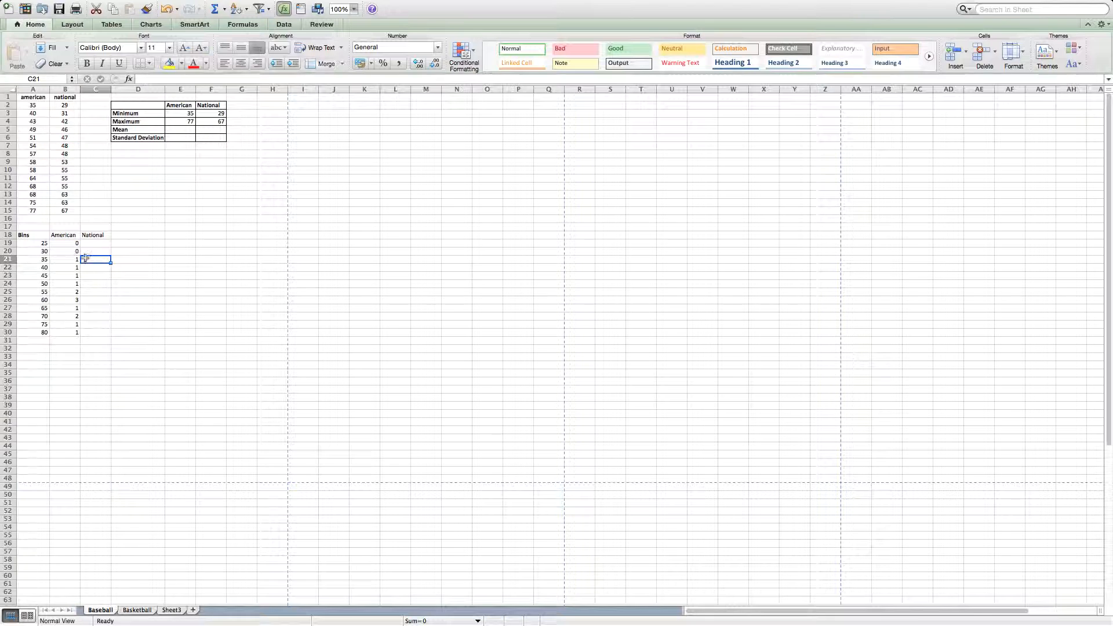
{"action": "left_click", "coordinate": [70, 244]}
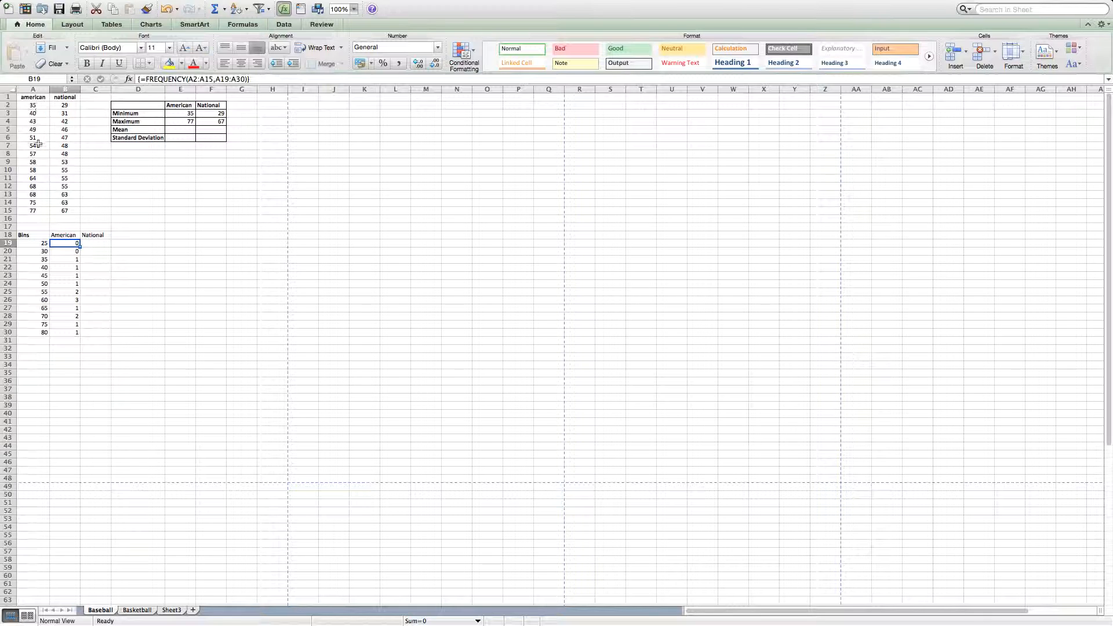
{"action": "left_click", "coordinate": [45, 252]}
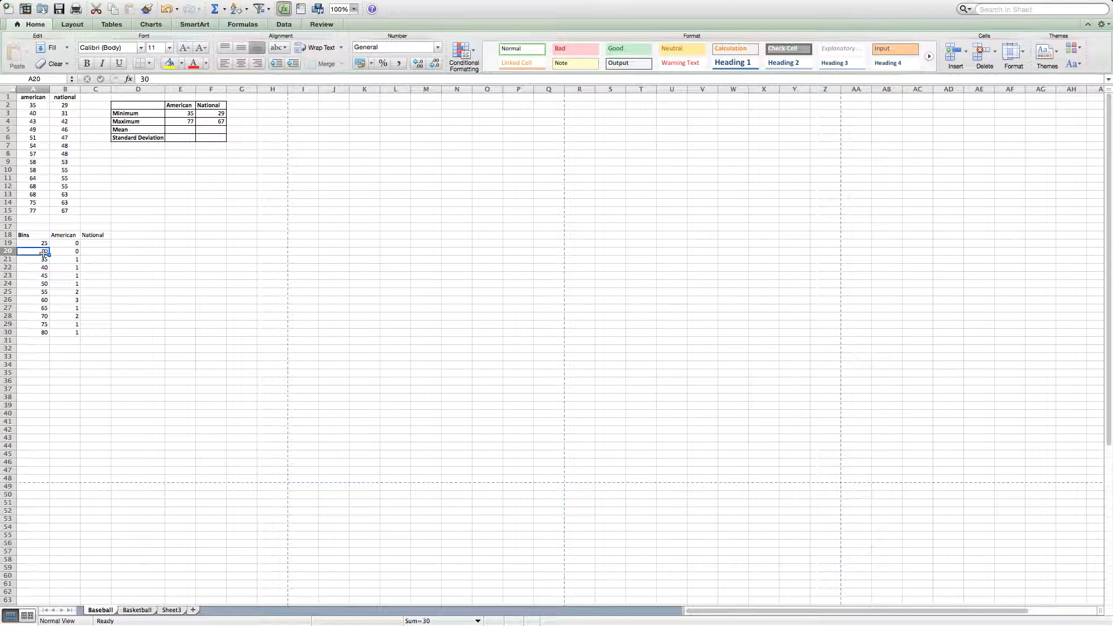
Step: Enter =FREQUENCY(B2:B15,A19:A30) as an array formula across C19:C30 to count the National values per bin
{"action": "left_click", "coordinate": [67, 251]}
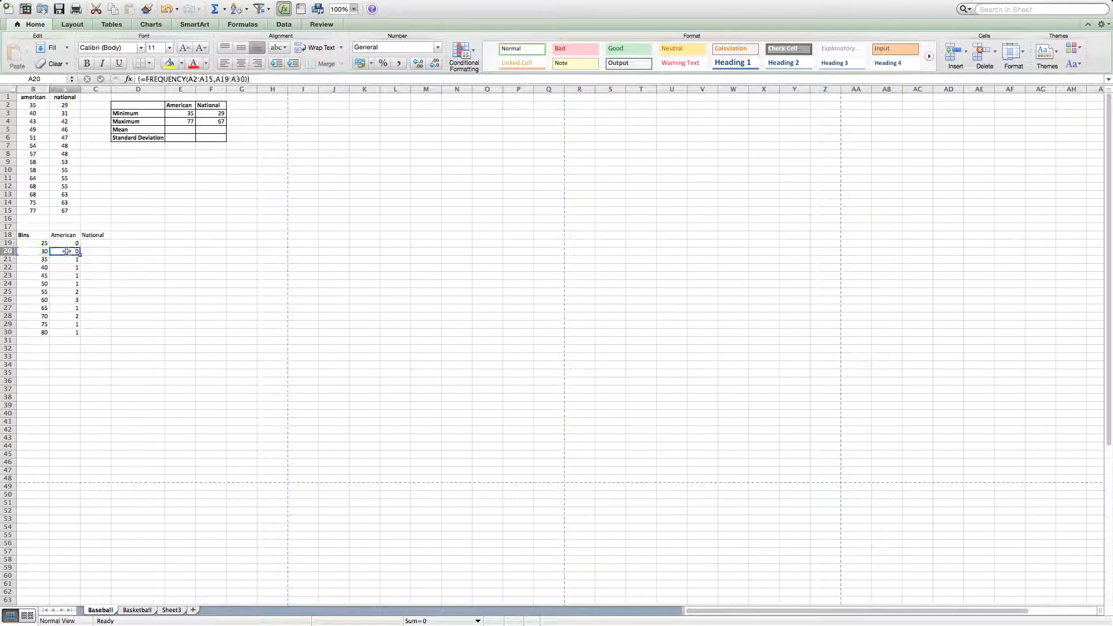
{"action": "left_click", "coordinate": [32, 104]}
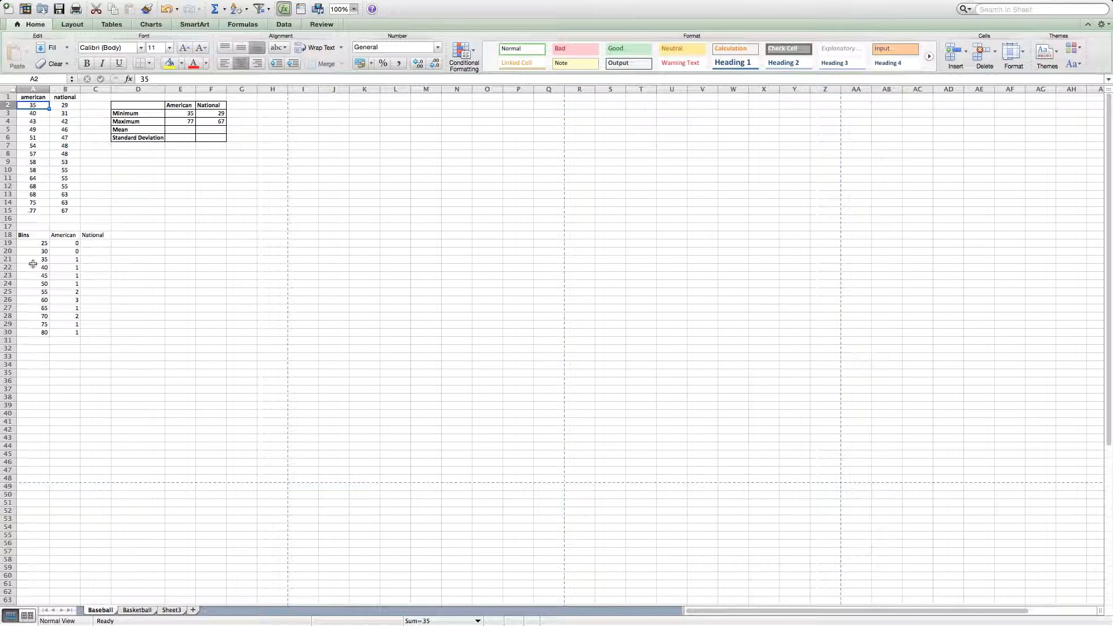
{"action": "left_click", "coordinate": [91, 243]}
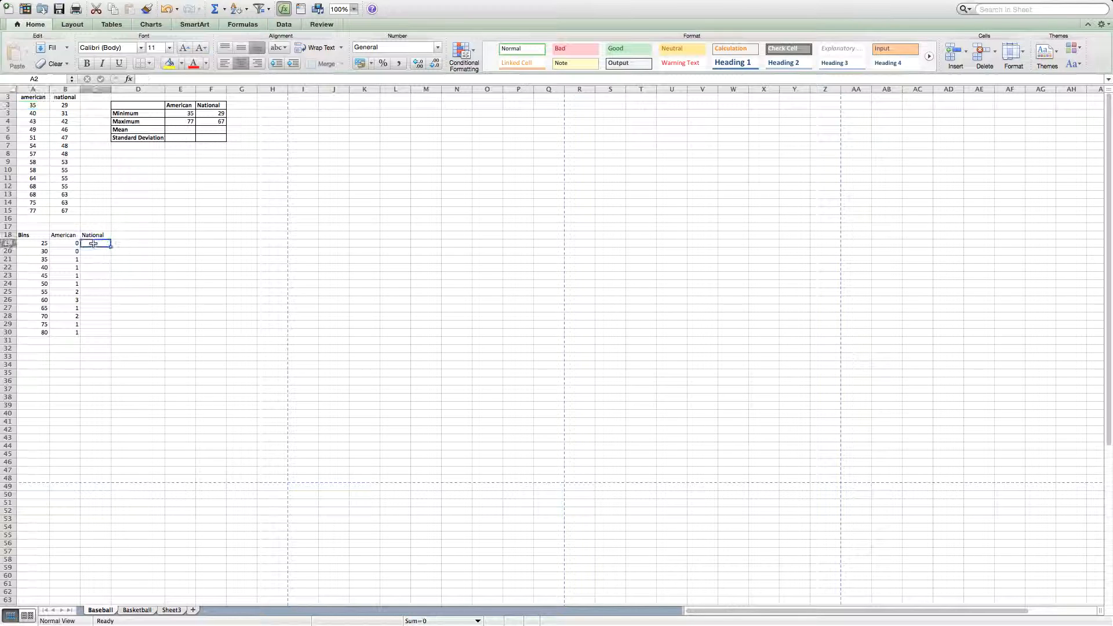
{"action": "left_click_drag", "start_coordinate": [94, 243], "coordinate": [93, 333]}
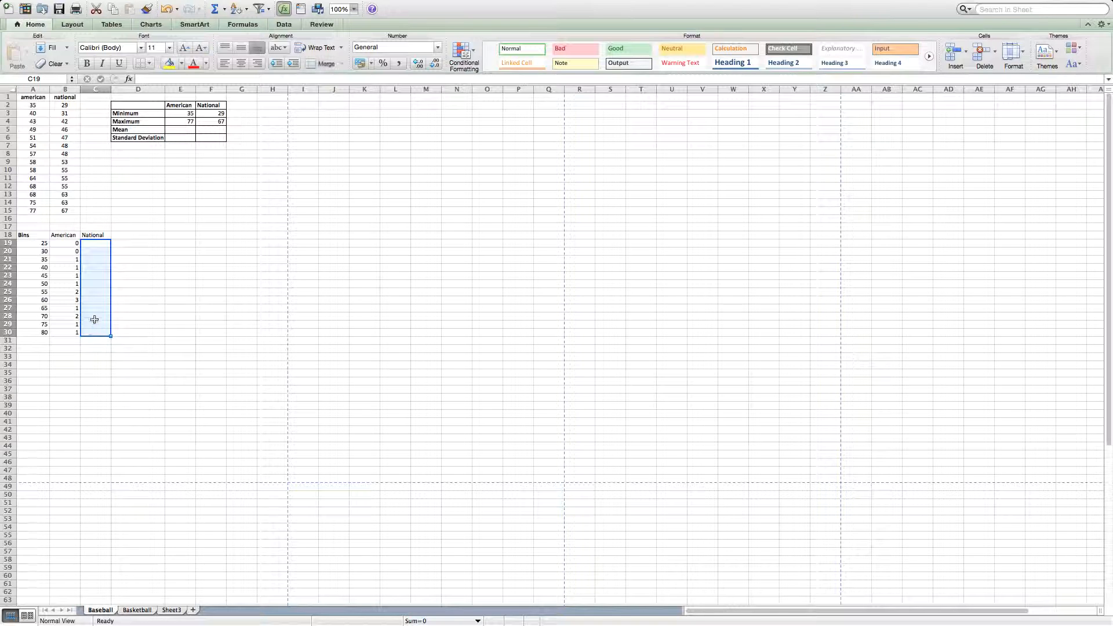
{"action": "type", "text": "=FreQUENCY"}
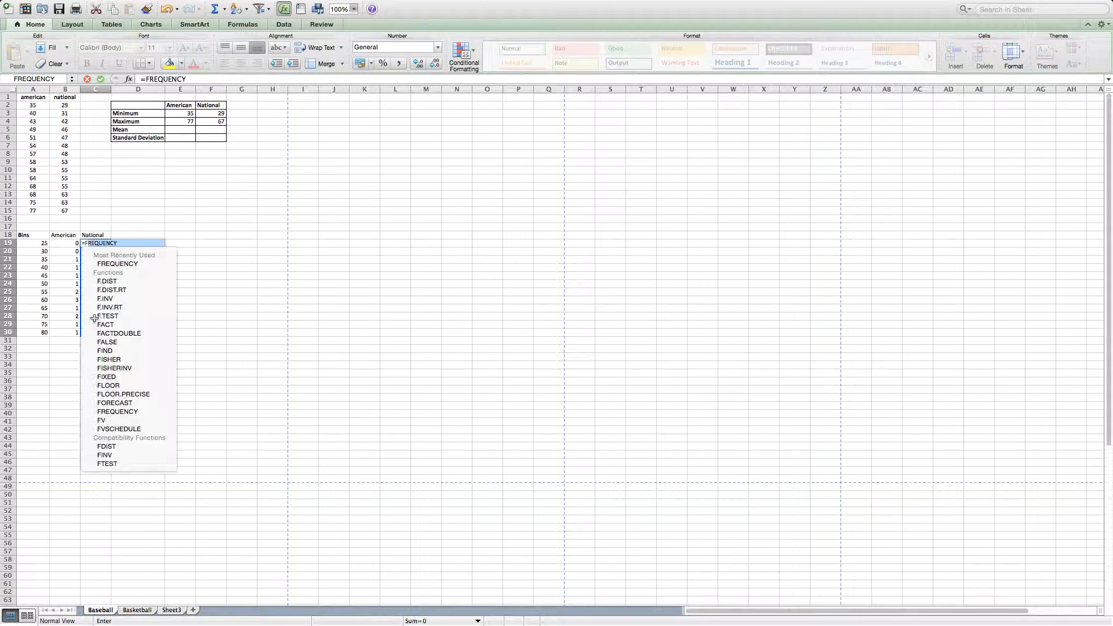
{"action": "double_click", "coordinate": [116, 264]}
{"action": "left_click_drag", "start_coordinate": [65, 105], "coordinate": [62, 210]}
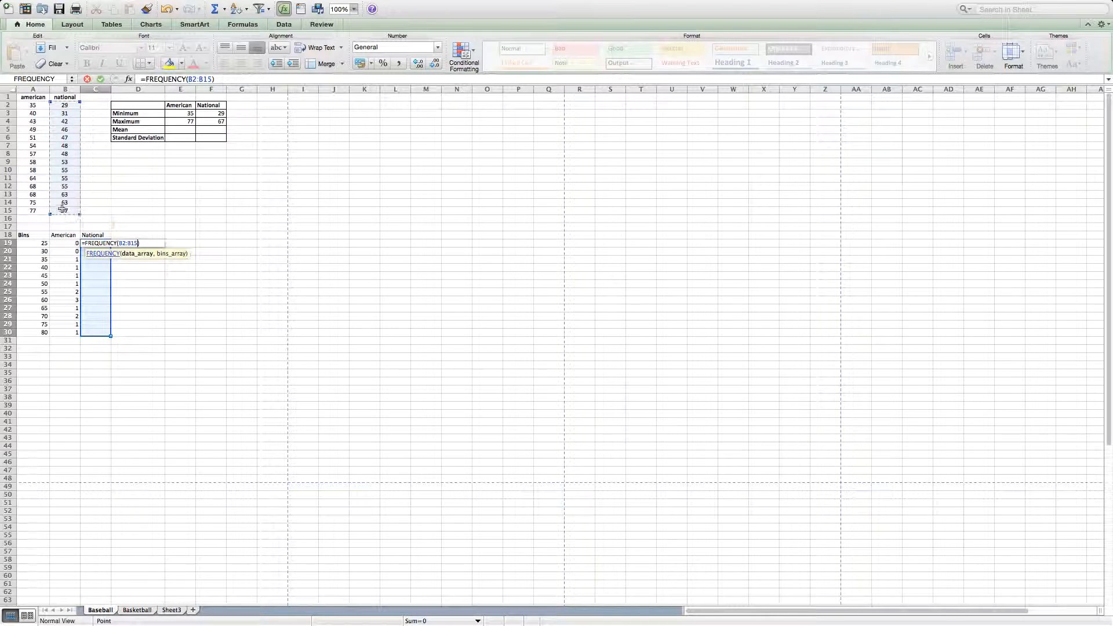
{"action": "type", "text": ","}
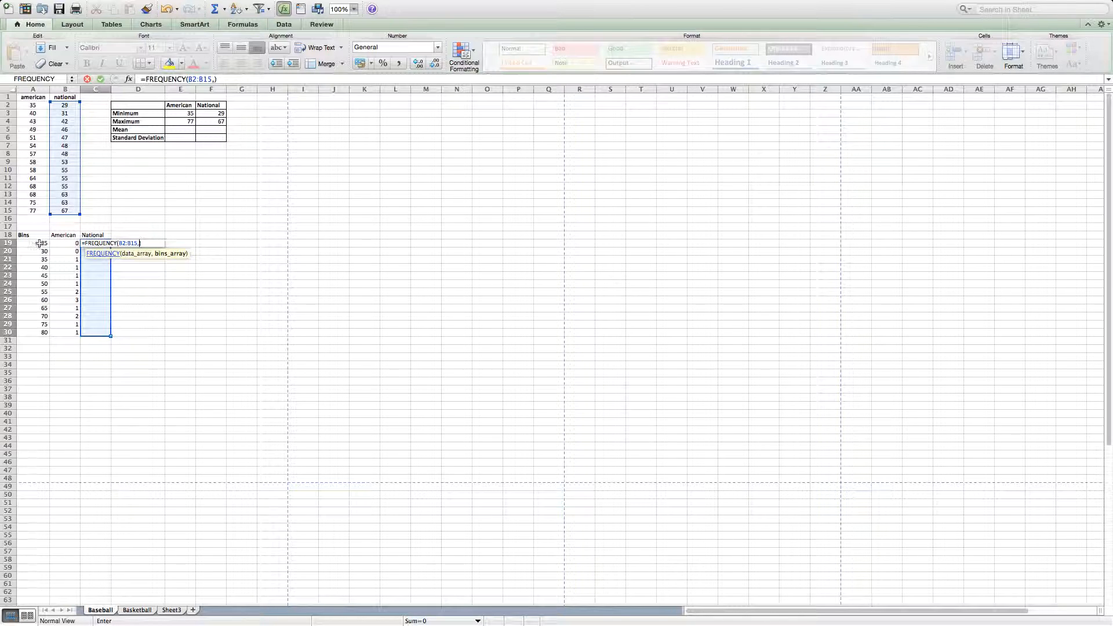
{"action": "left_click_drag", "start_coordinate": [39, 243], "coordinate": [39, 332]}
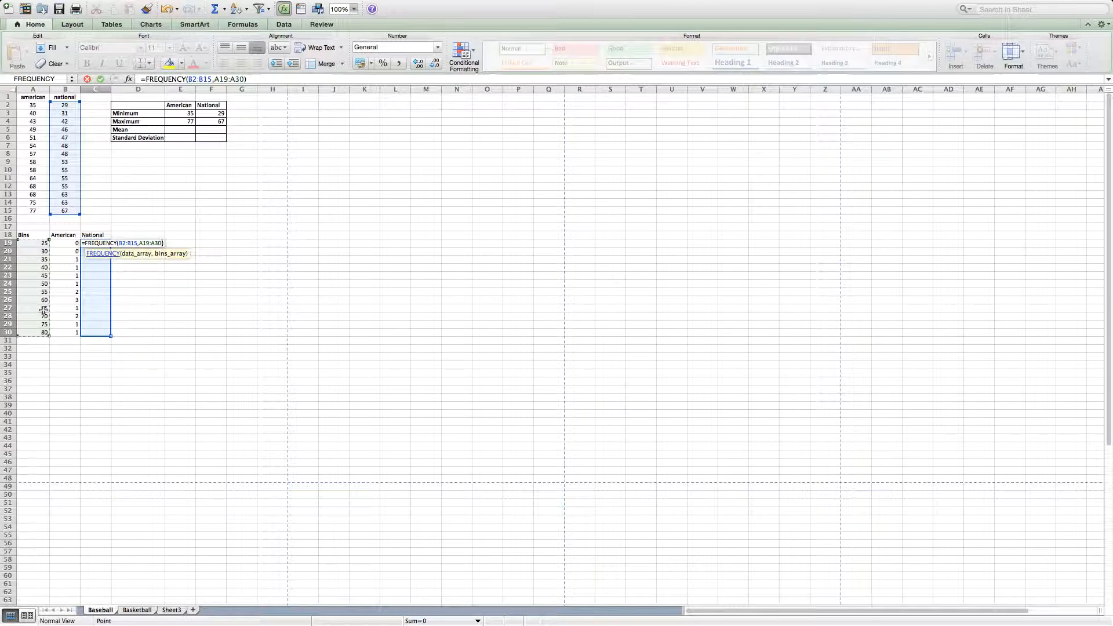
{"action": "key", "text": "ctrl+shift+Return"}
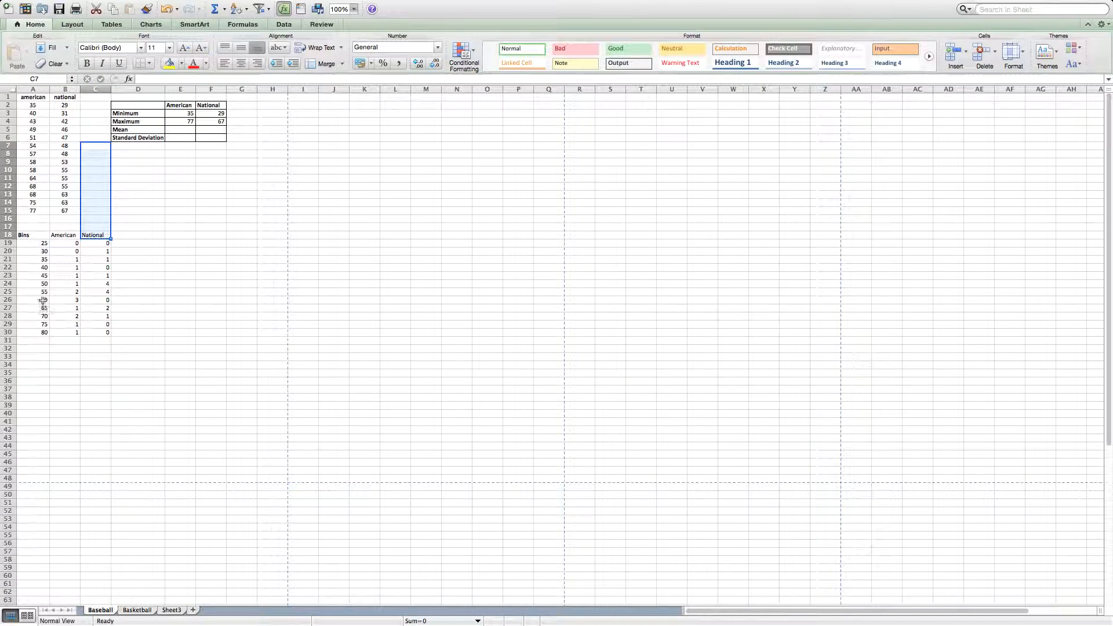
{"action": "left_click", "coordinate": [99, 243]}
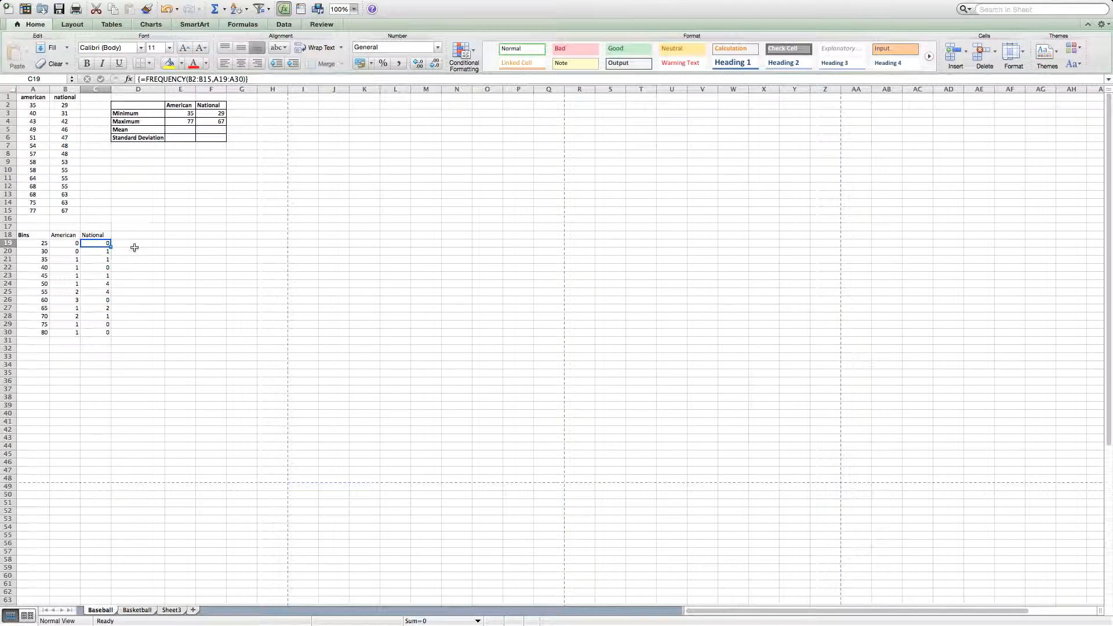
Step: Insert a 2-D clustered column chart of the American counts in B18:B30 and place it just below the statistics table
{"action": "left_click_drag", "start_coordinate": [63, 236], "coordinate": [64, 331]}
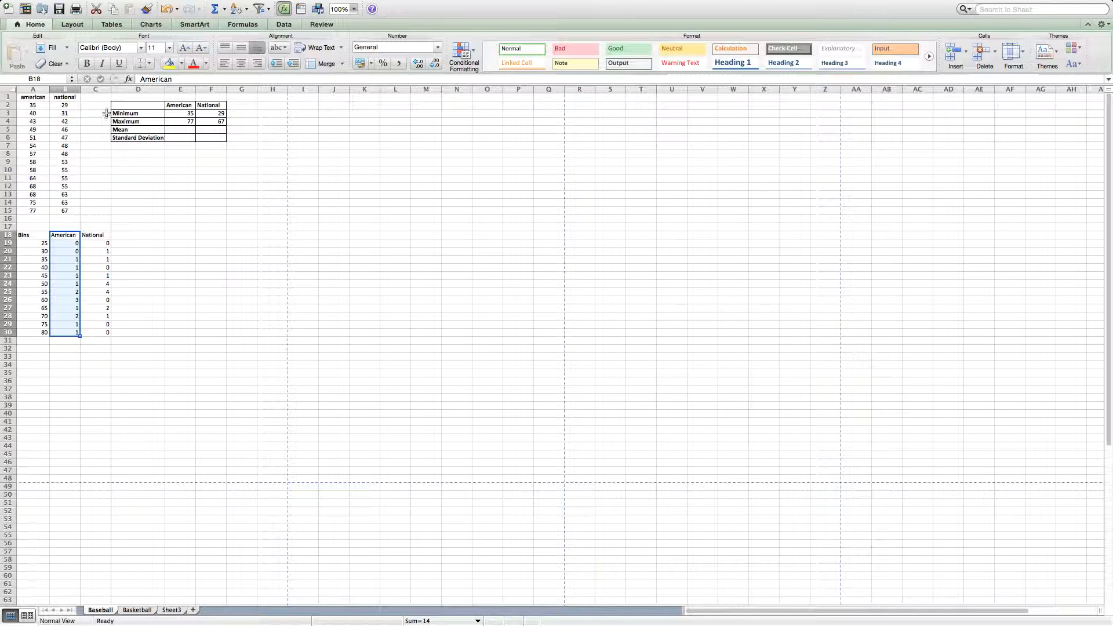
{"action": "left_click", "coordinate": [150, 24]}
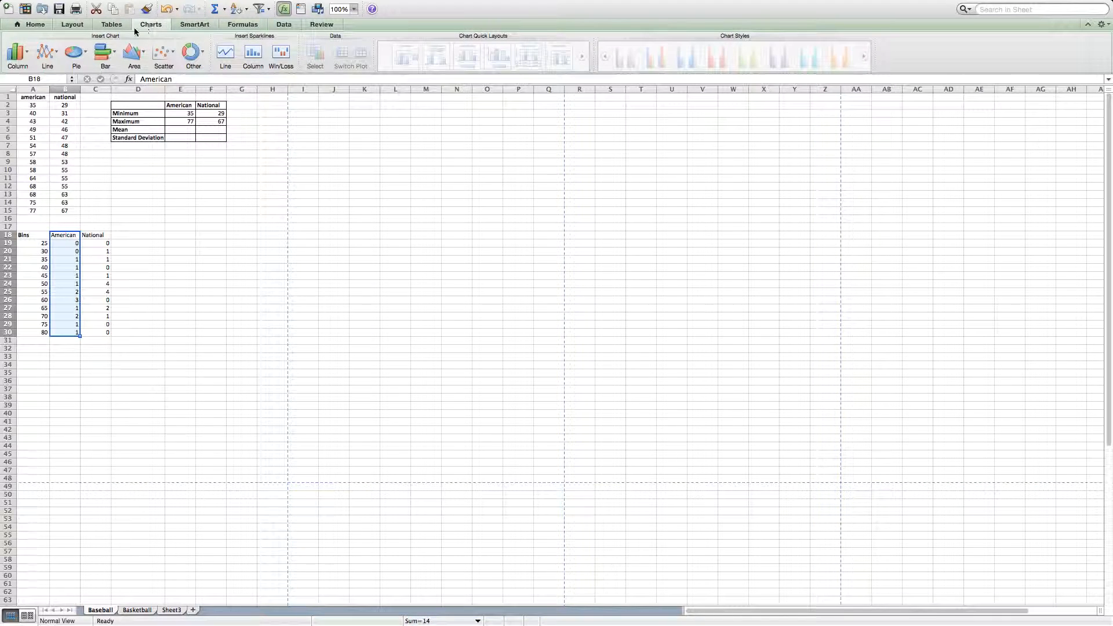
{"action": "left_click", "coordinate": [28, 53]}
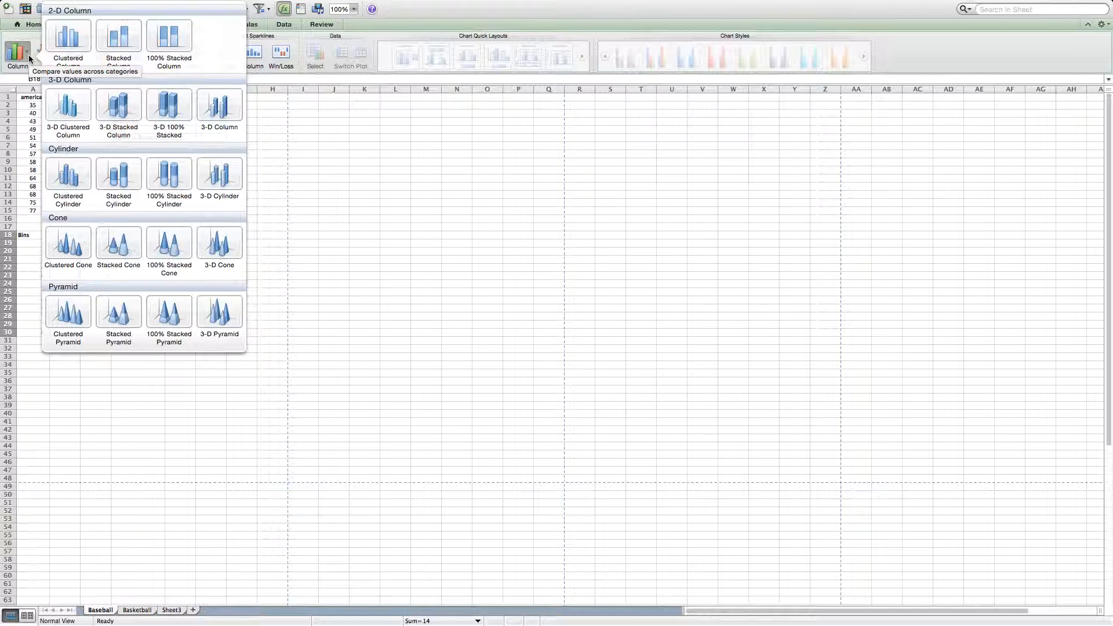
{"action": "left_click", "coordinate": [69, 44]}
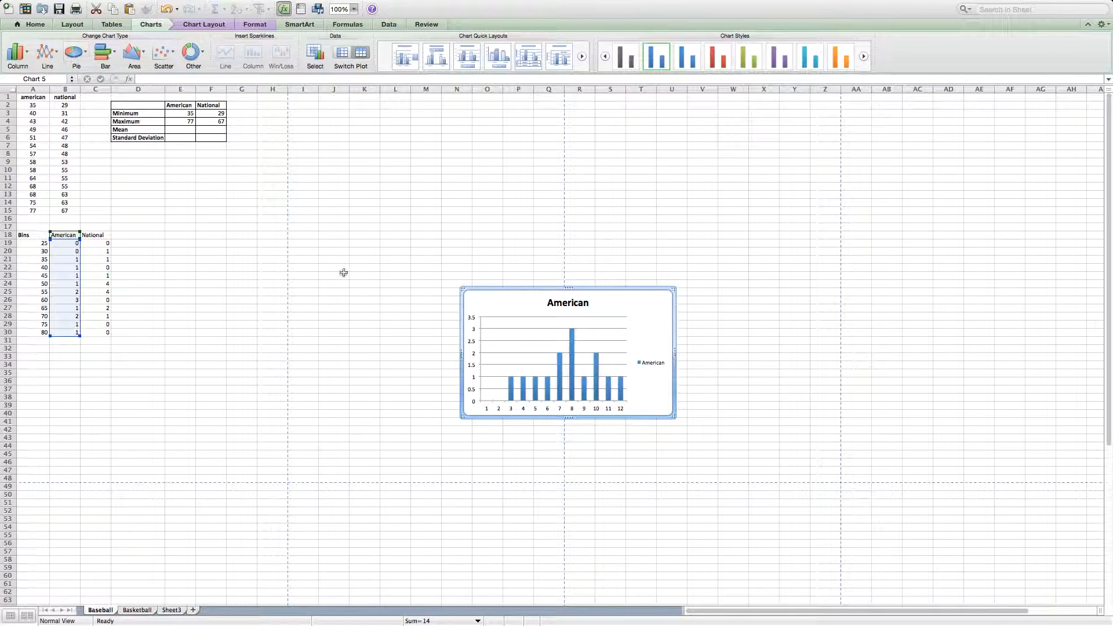
{"action": "left_click_drag", "start_coordinate": [513, 288], "coordinate": [168, 153]}
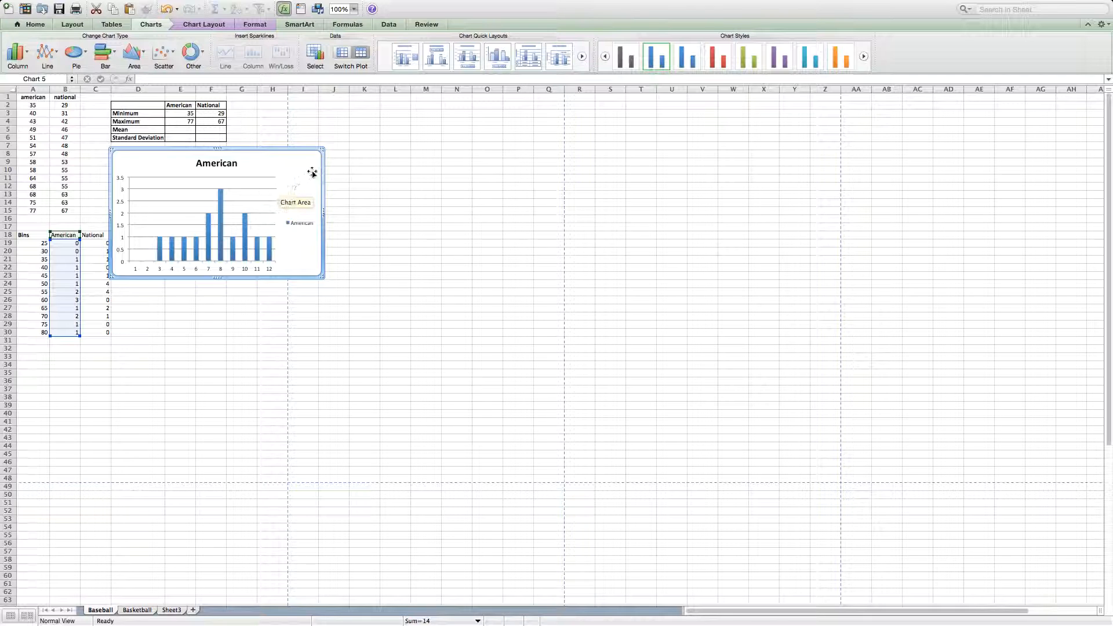
Step: Set the American chart's category axis labels to the bin values in A19:A30
{"action": "left_click", "coordinate": [317, 60]}
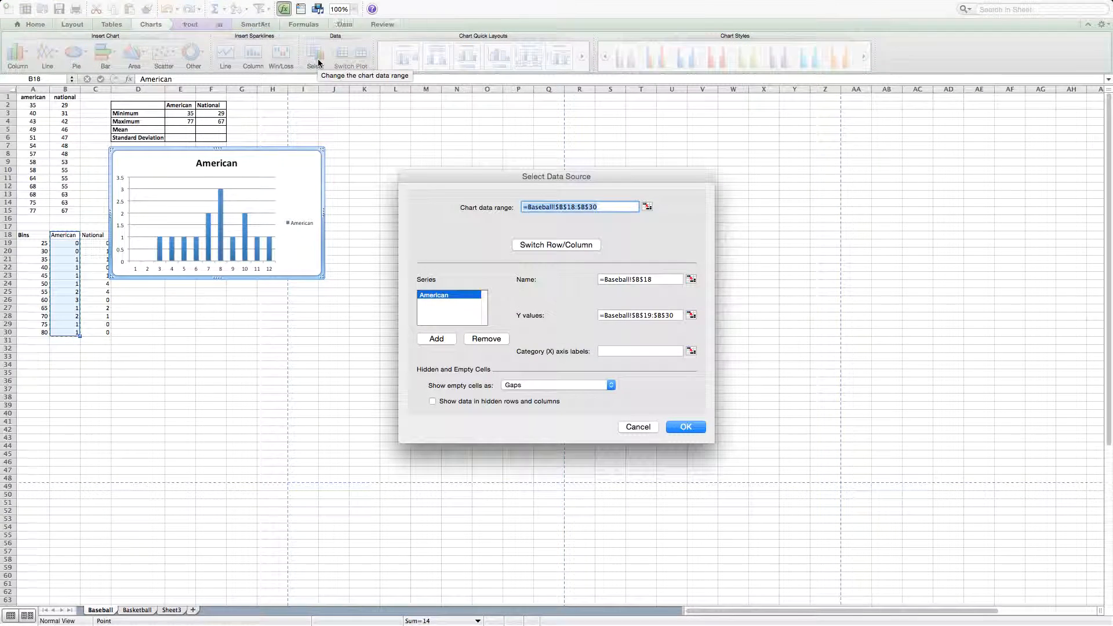
{"action": "left_click", "coordinate": [613, 351]}
{"action": "left_click", "coordinate": [31, 244]}
{"action": "left_click_drag", "start_coordinate": [31, 244], "coordinate": [35, 334]}
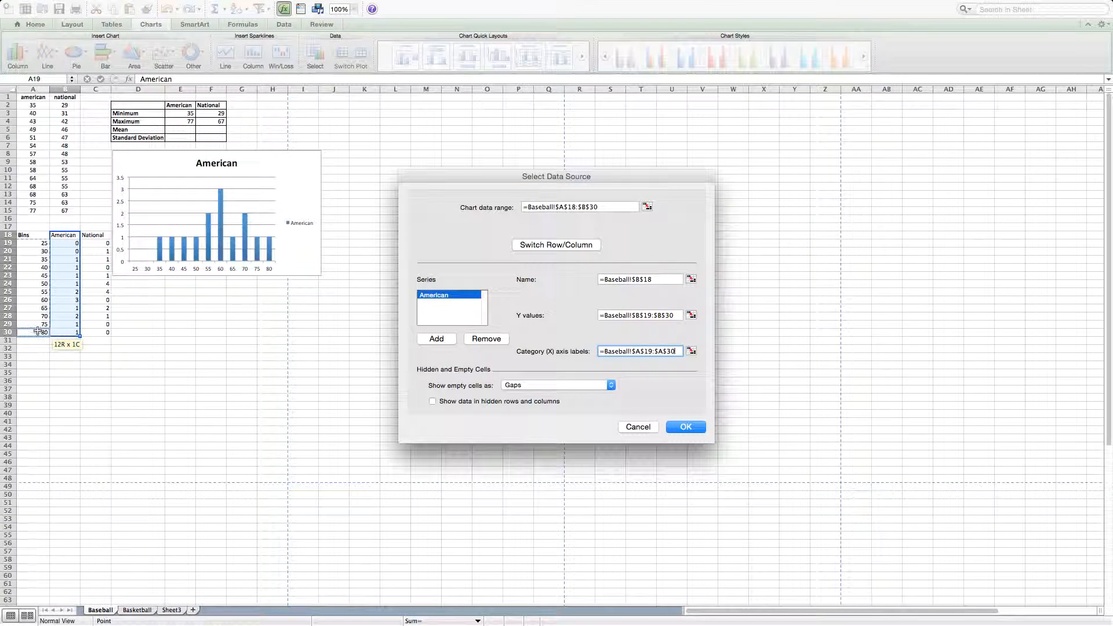
{"action": "left_click", "coordinate": [686, 427]}
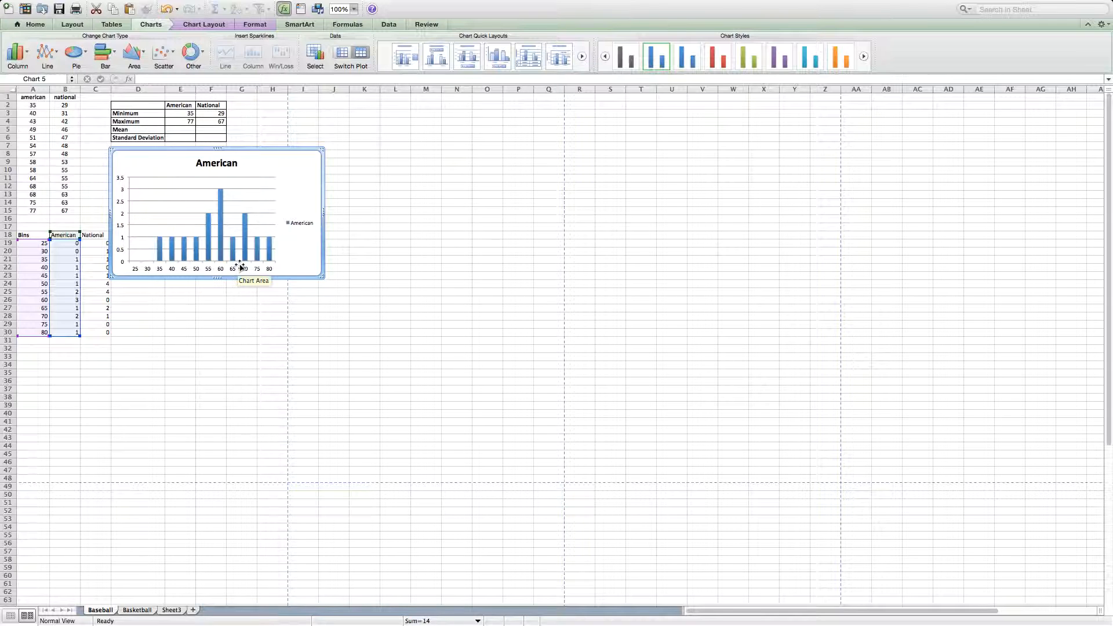
Step: Remove the gap between the American chart's columns through the series gap width, and delete the chart's legend
{"action": "mouse_move", "coordinate": [221, 258]}
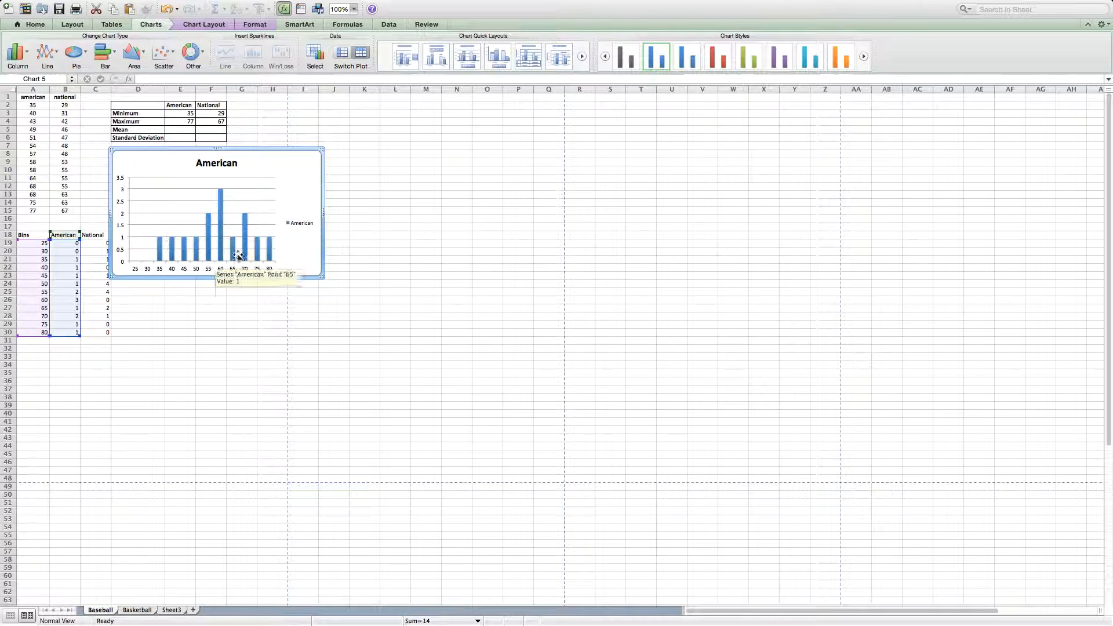
{"action": "double_click", "coordinate": [222, 254]}
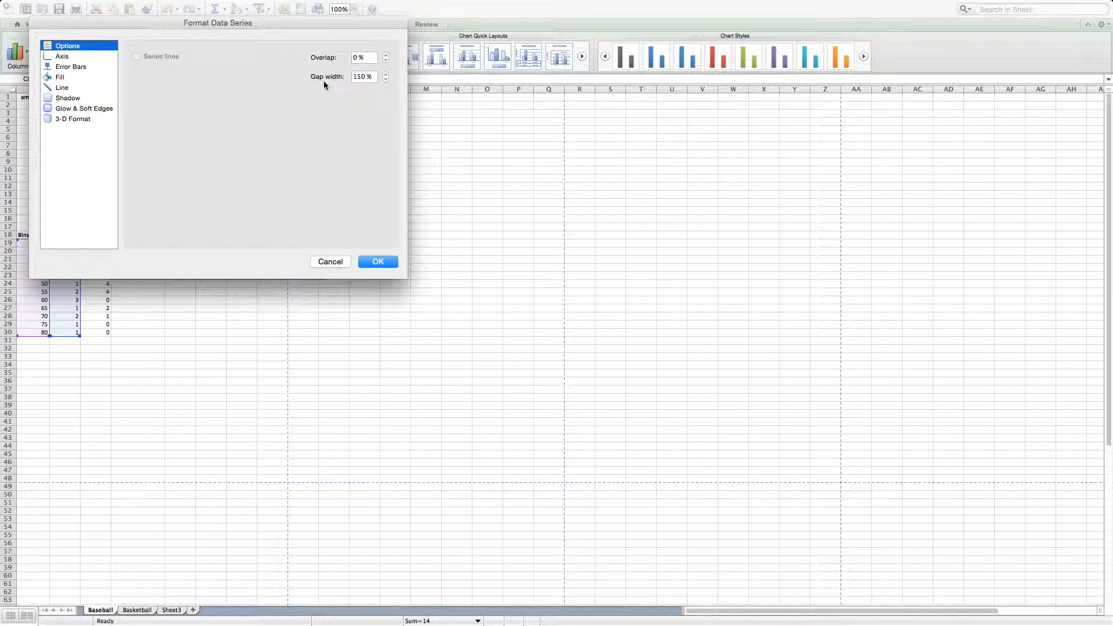
{"action": "left_click", "coordinate": [362, 77]}
{"action": "left_click", "coordinate": [374, 264]}
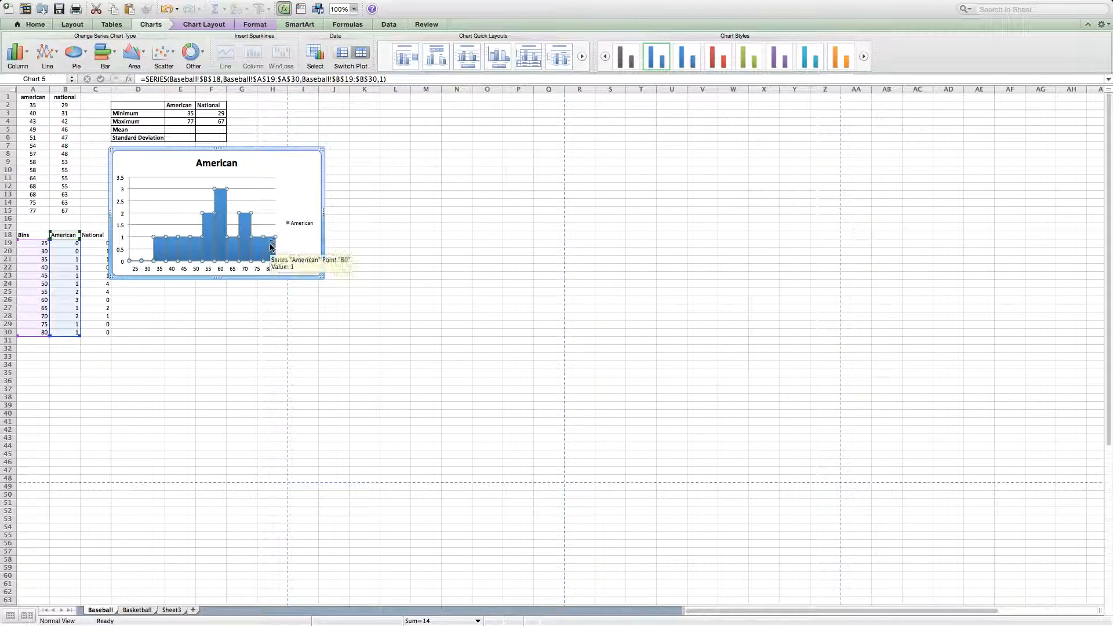
{"action": "left_click", "coordinate": [303, 225]}
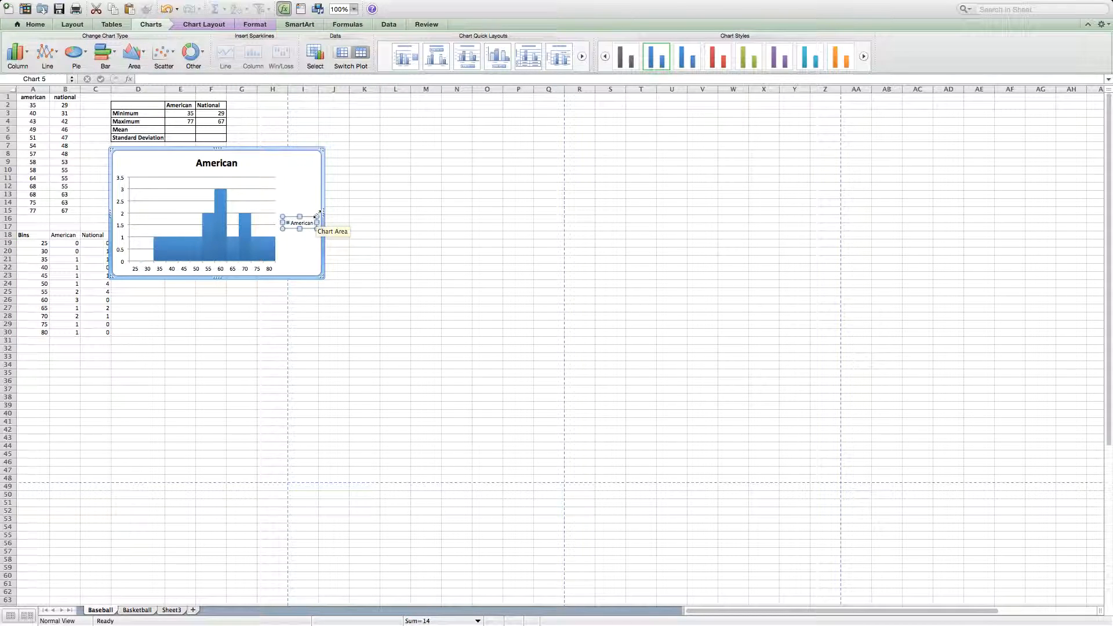
{"action": "key", "text": "Delete"}
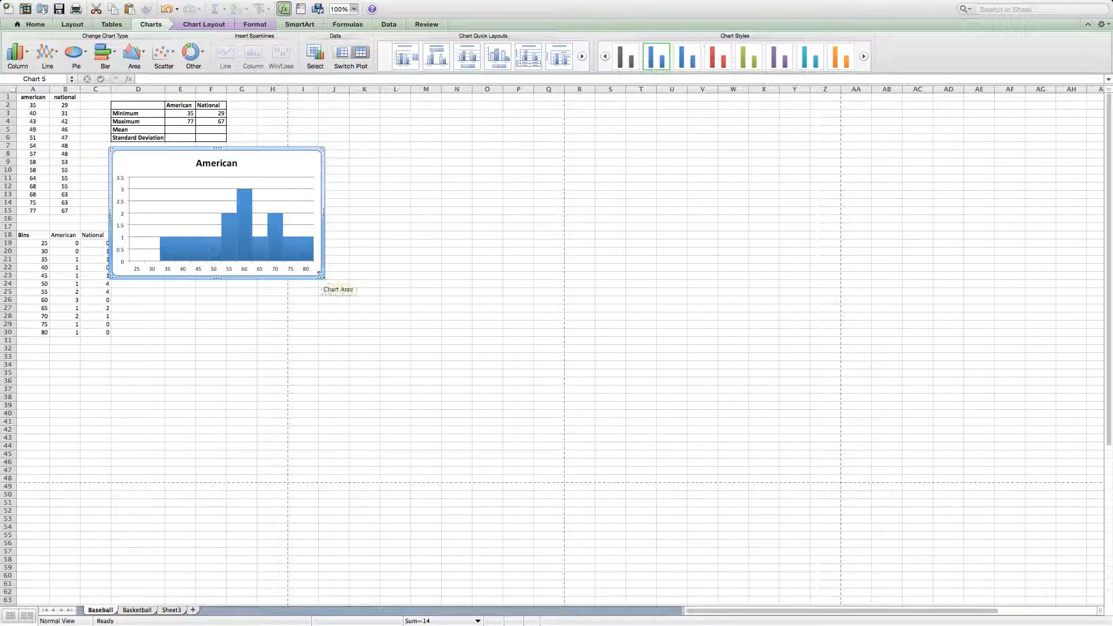
Step: Shrink the American chart to about rows 7 to 20 and shift it slightly to uncover the National counts
{"action": "left_click_drag", "start_coordinate": [323, 278], "coordinate": [271, 251]}
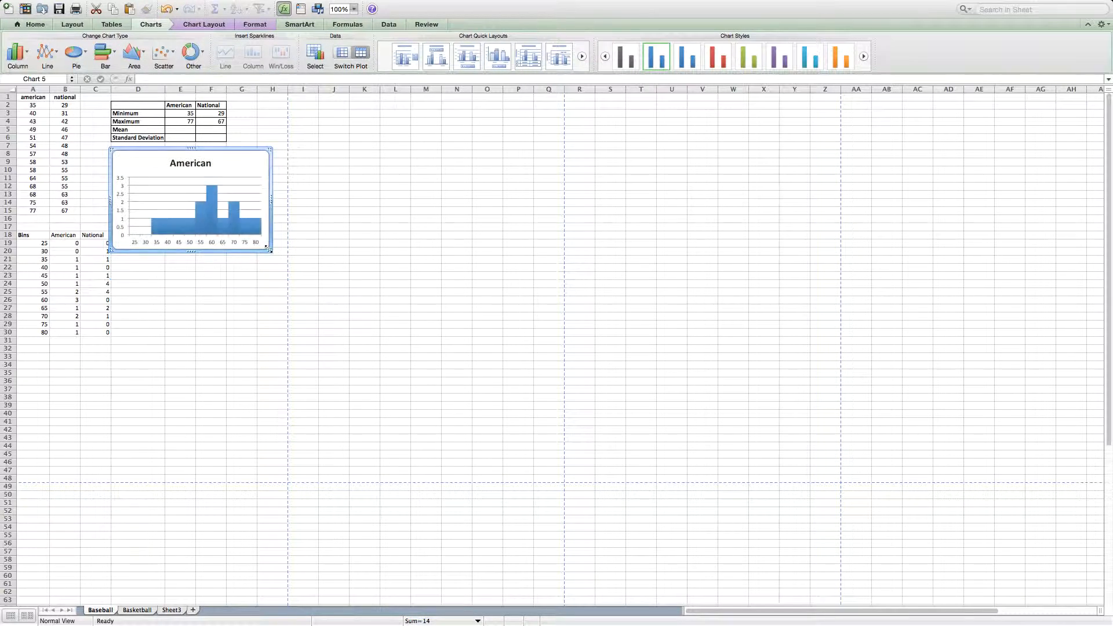
{"action": "left_click_drag", "start_coordinate": [228, 147], "coordinate": [236, 145]}
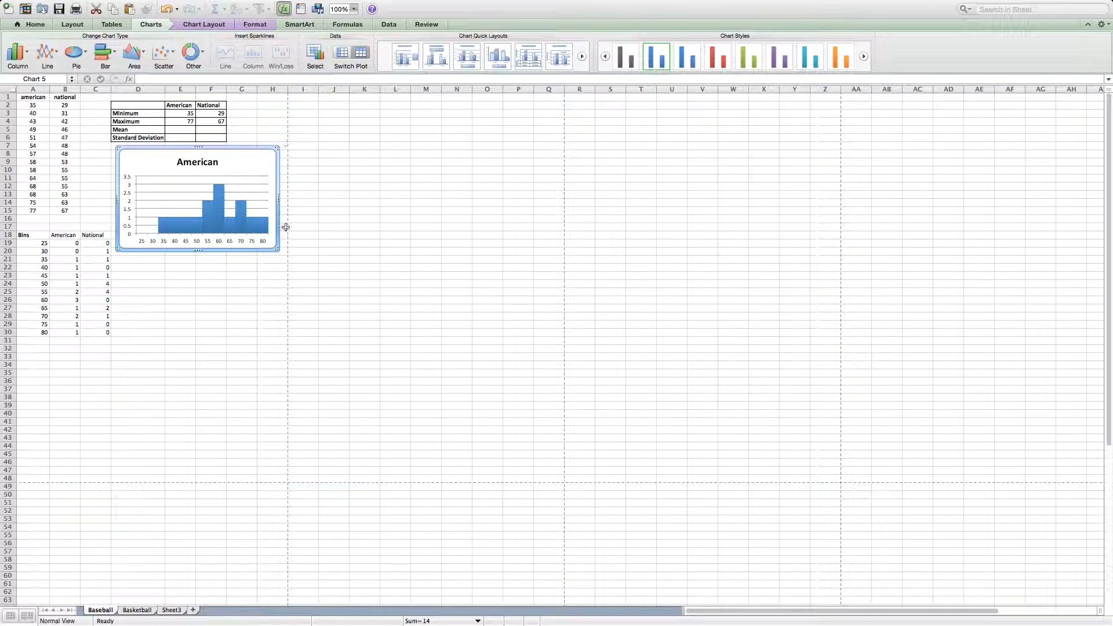
{"action": "left_click", "coordinate": [232, 273]}
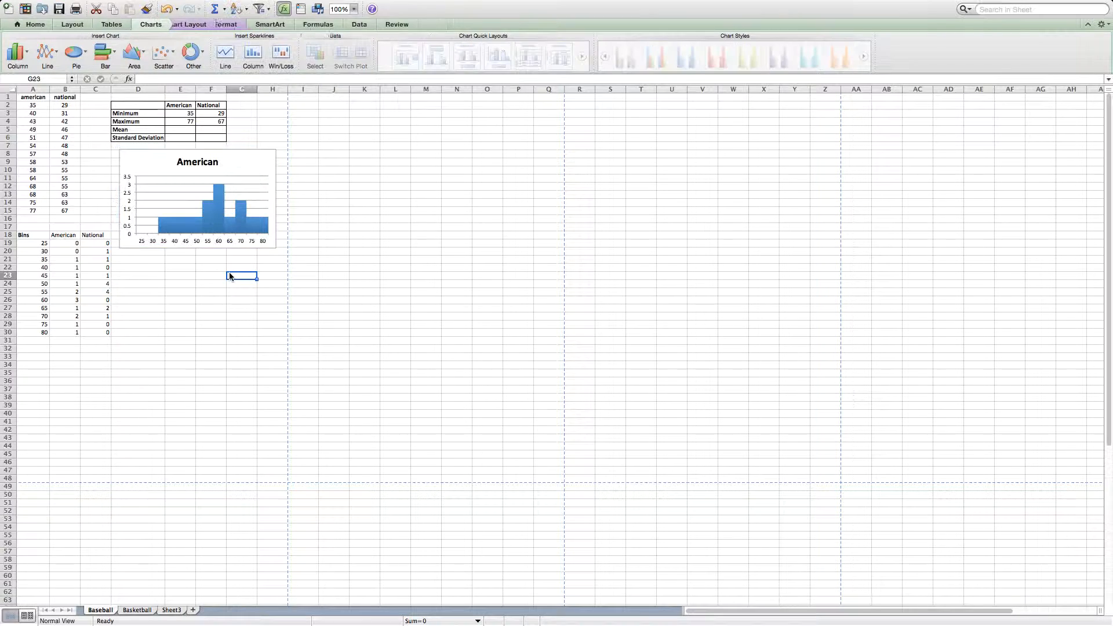
{"action": "left_click", "coordinate": [200, 286]}
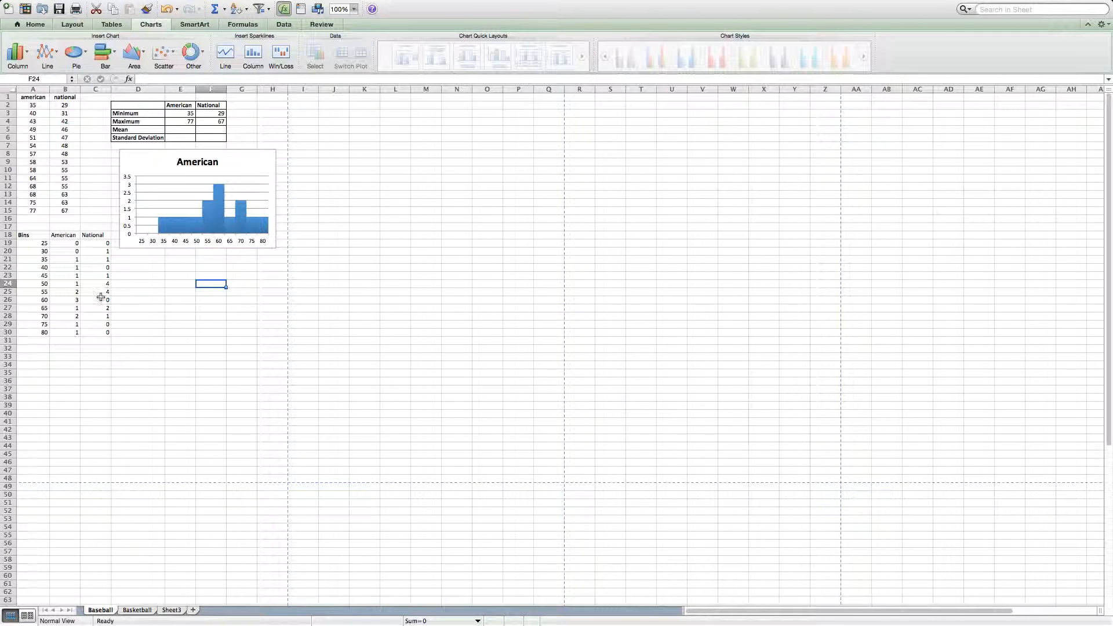
Step: Insert a 2-D clustered column chart of the National counts in C18:C30 and place it below the American chart
{"action": "left_click_drag", "start_coordinate": [99, 235], "coordinate": [95, 333]}
{"action": "left_click", "coordinate": [29, 56]}
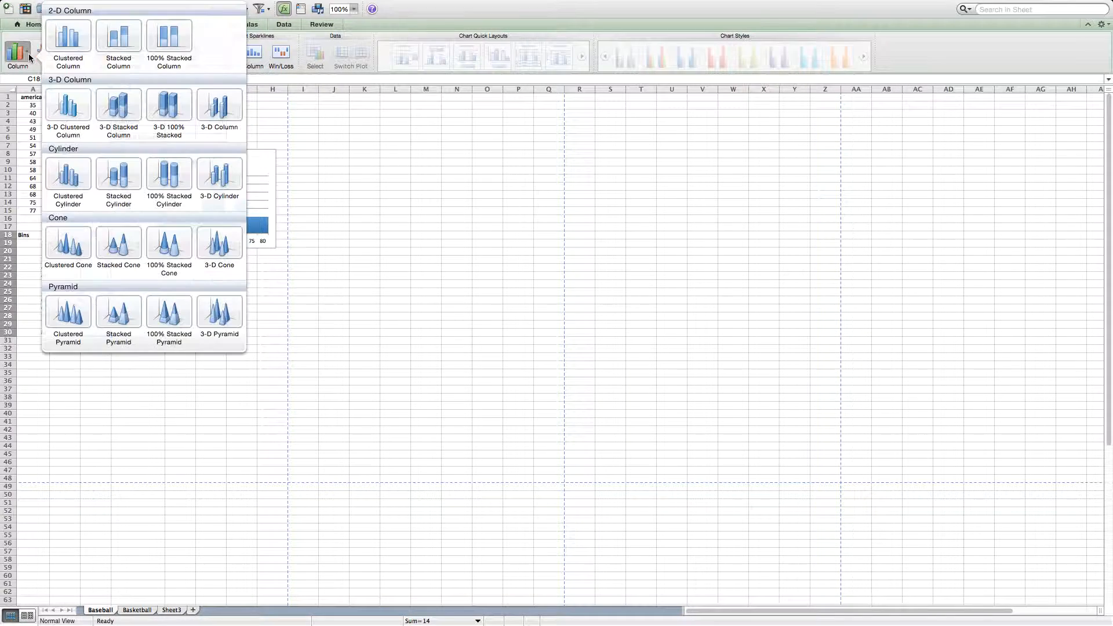
{"action": "left_click", "coordinate": [68, 36]}
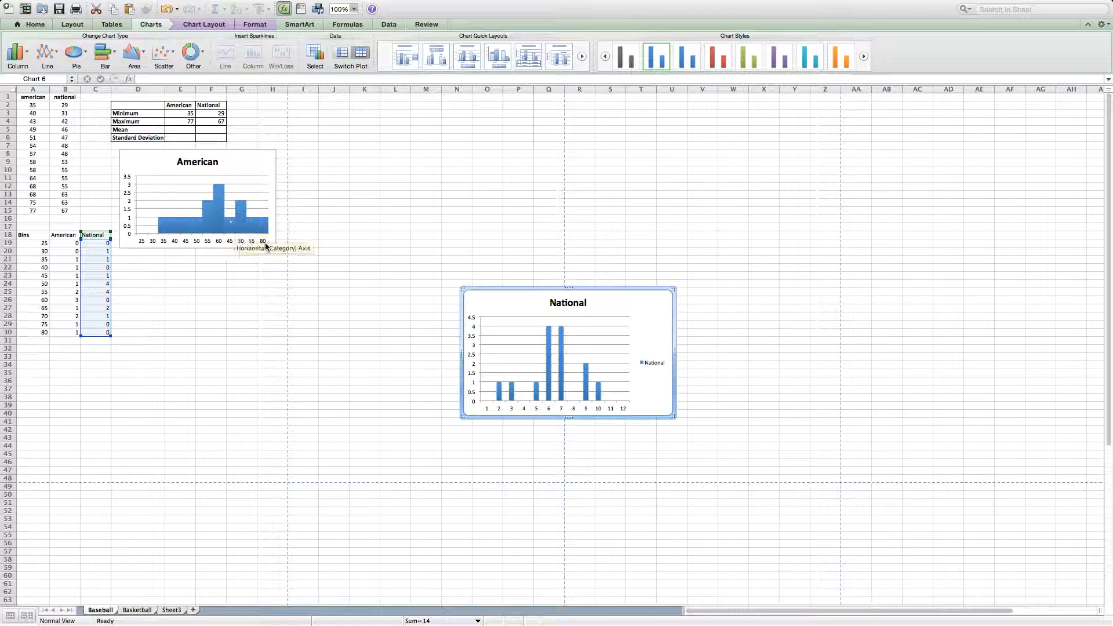
{"action": "left_click_drag", "start_coordinate": [499, 298], "coordinate": [206, 262]}
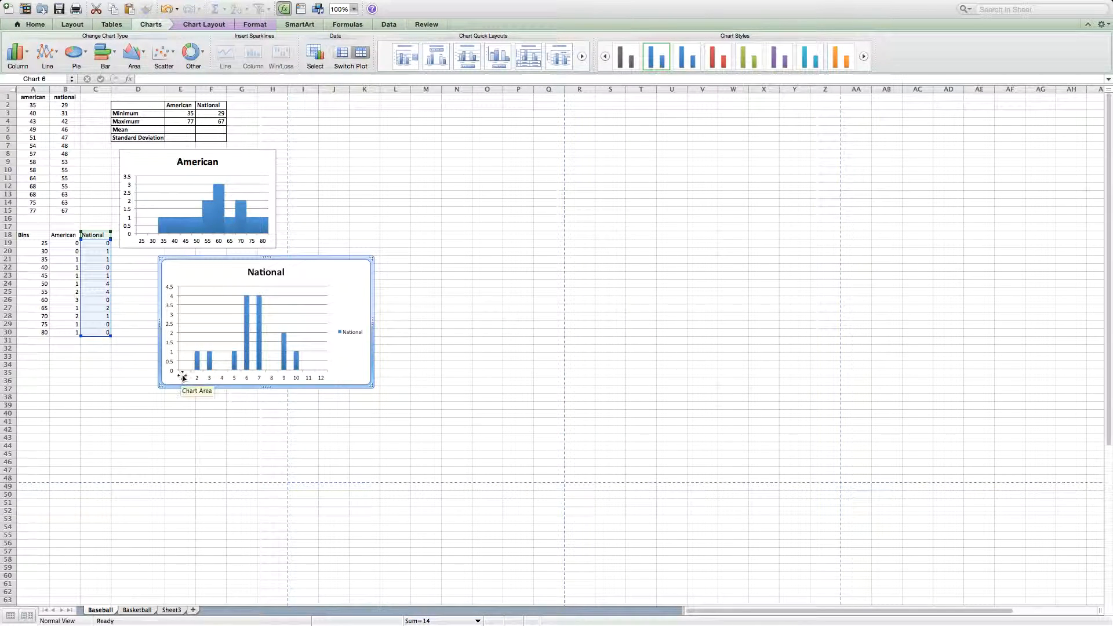
Step: Set the National chart's category axis labels to the bin values in A19:A30
{"action": "left_click", "coordinate": [316, 55]}
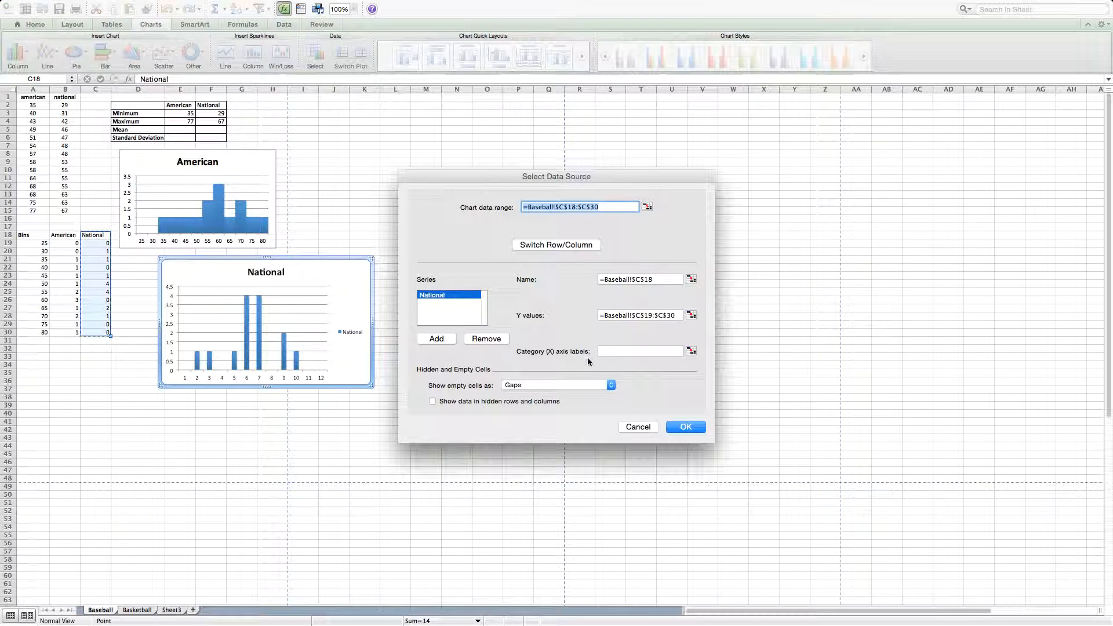
{"action": "left_click", "coordinate": [614, 351]}
{"action": "left_click", "coordinate": [42, 243]}
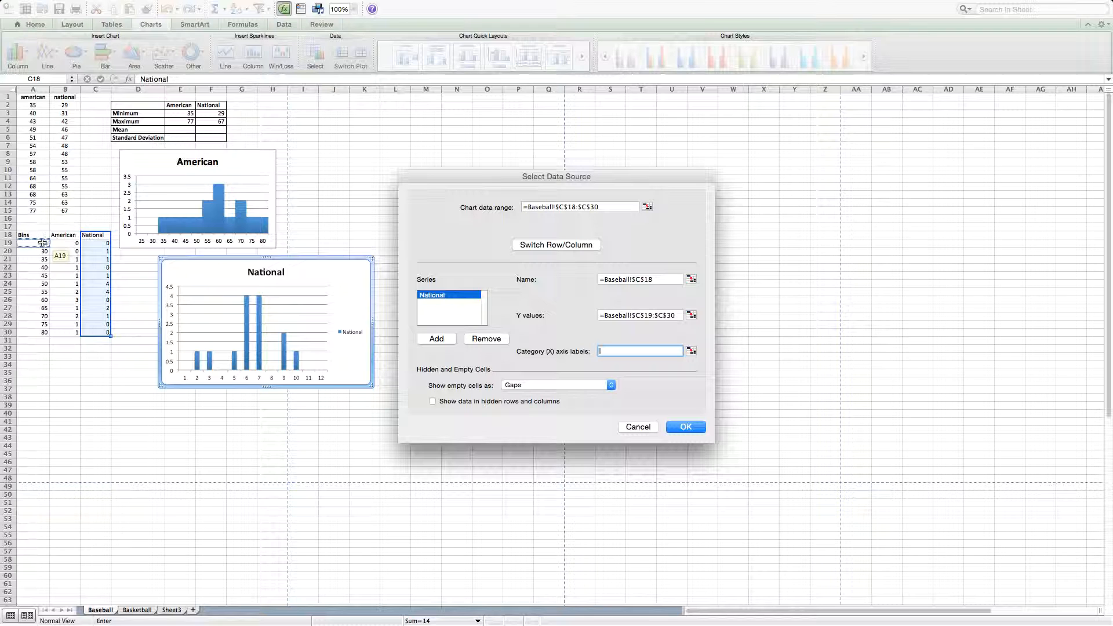
{"action": "left_click_drag", "start_coordinate": [42, 243], "coordinate": [43, 332]}
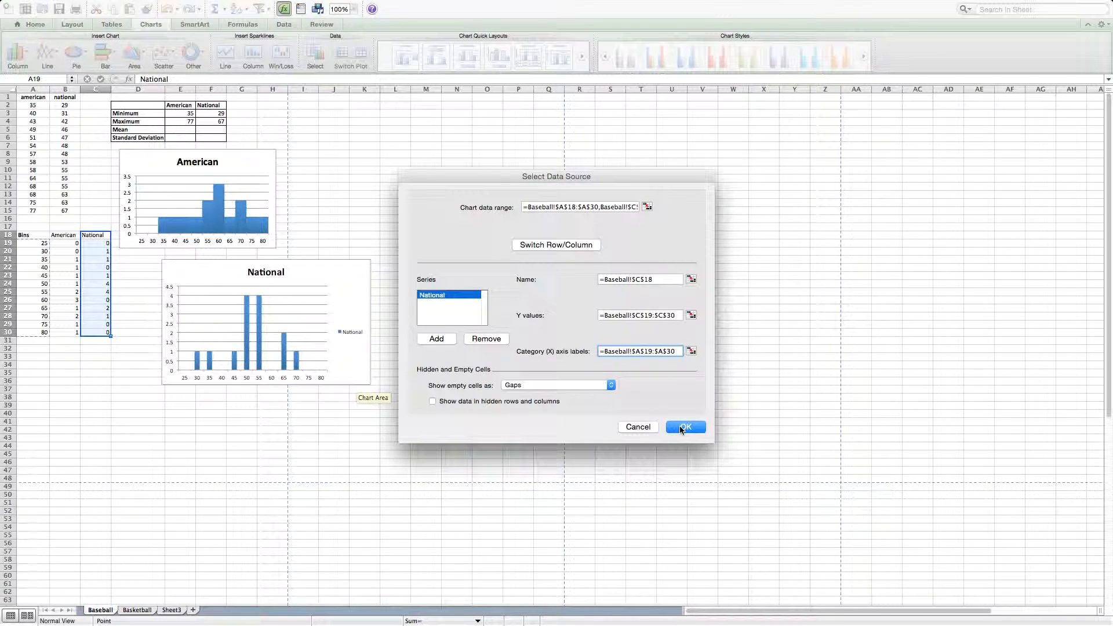
{"action": "left_click", "coordinate": [681, 428]}
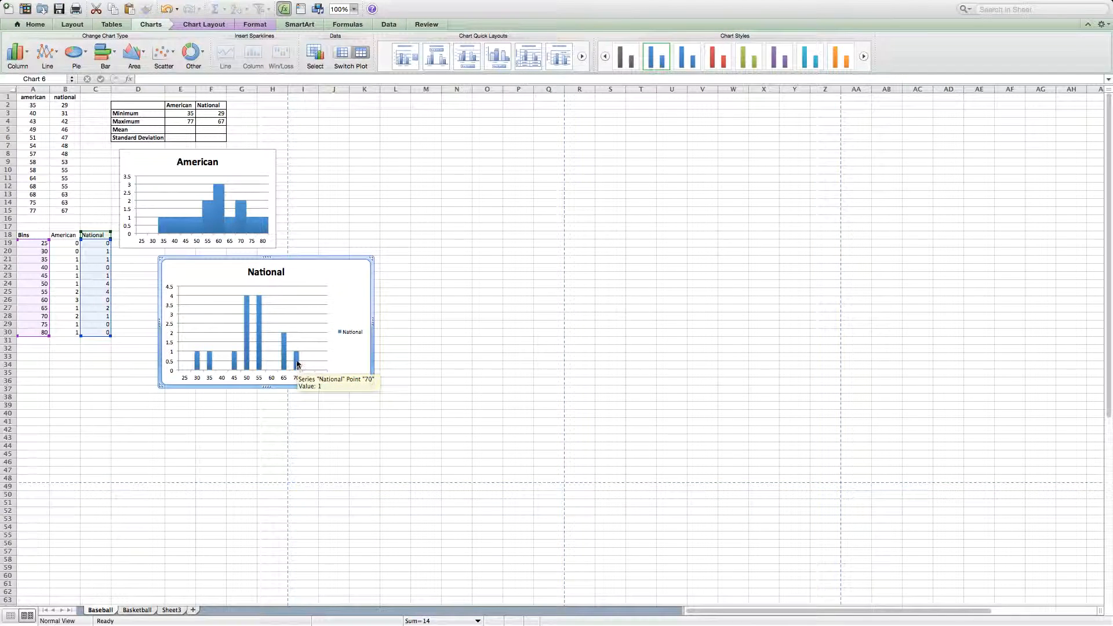
Step: Remove the gap between the National chart's columns through the series gap width, and delete the chart's legend
{"action": "double_click", "coordinate": [260, 349]}
{"action": "left_click", "coordinate": [361, 79]}
{"action": "left_click_drag", "start_coordinate": [363, 79], "coordinate": [348, 80]}
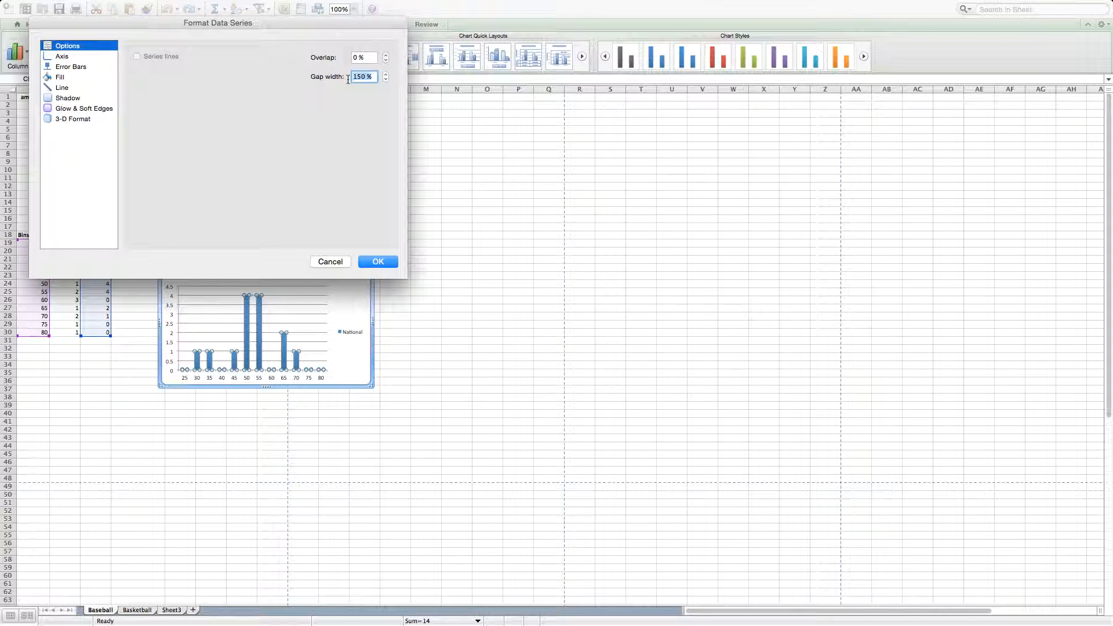
{"action": "key", "text": "Return"}
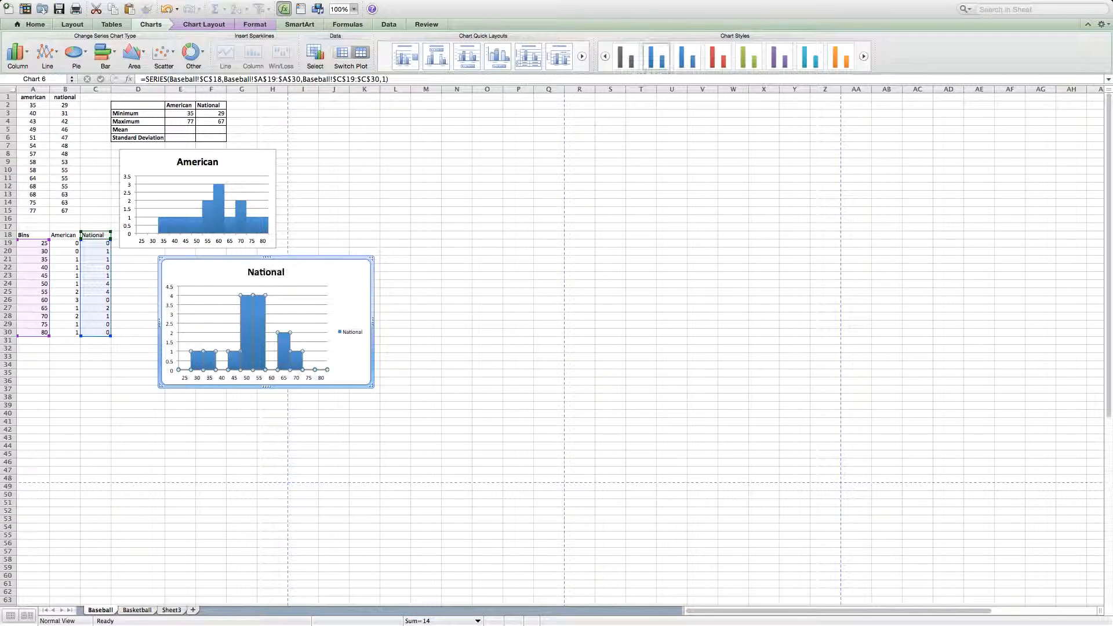
{"action": "left_click", "coordinate": [353, 332]}
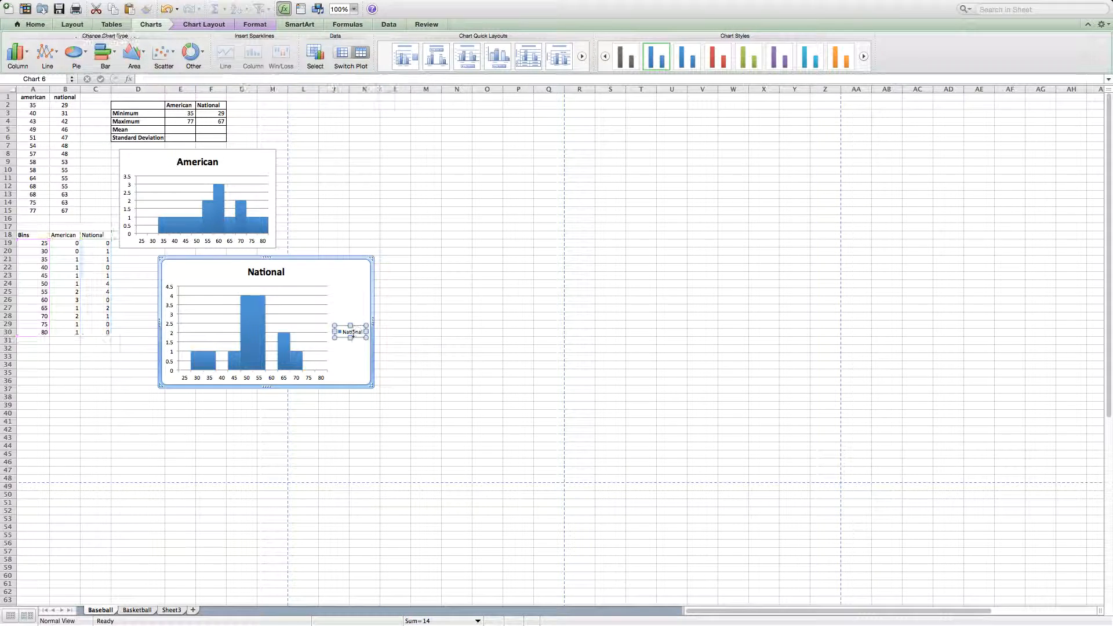
{"action": "key", "text": "Delete"}
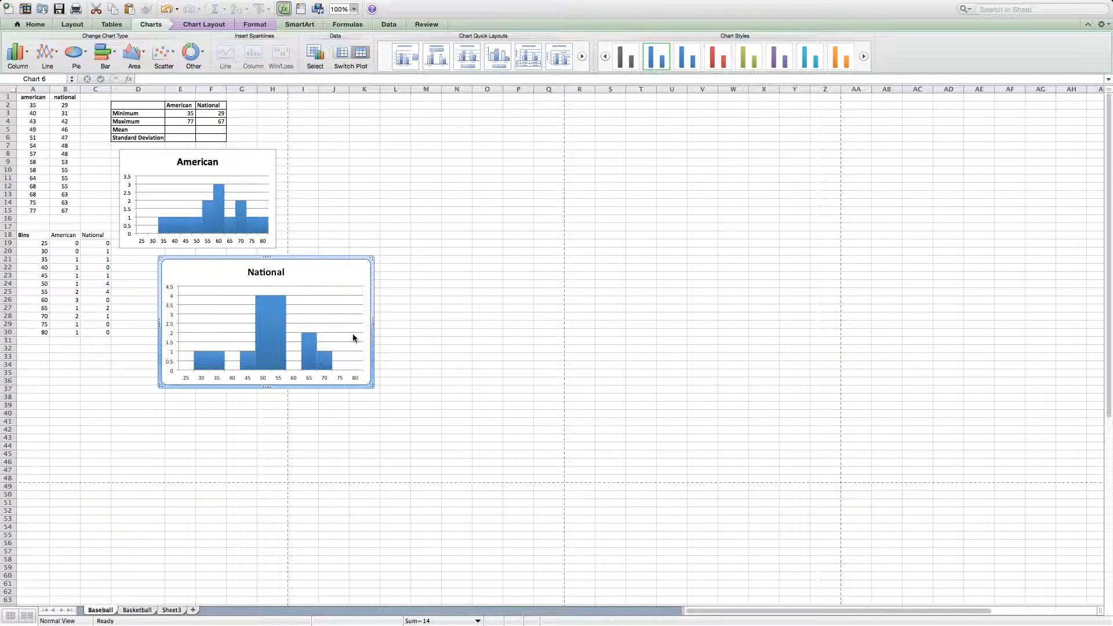
Step: Align the National chart directly below the American chart and shrink it to the same width, spanning about rows 20 to 33
{"action": "left_click_drag", "start_coordinate": [374, 382], "coordinate": [330, 383]}
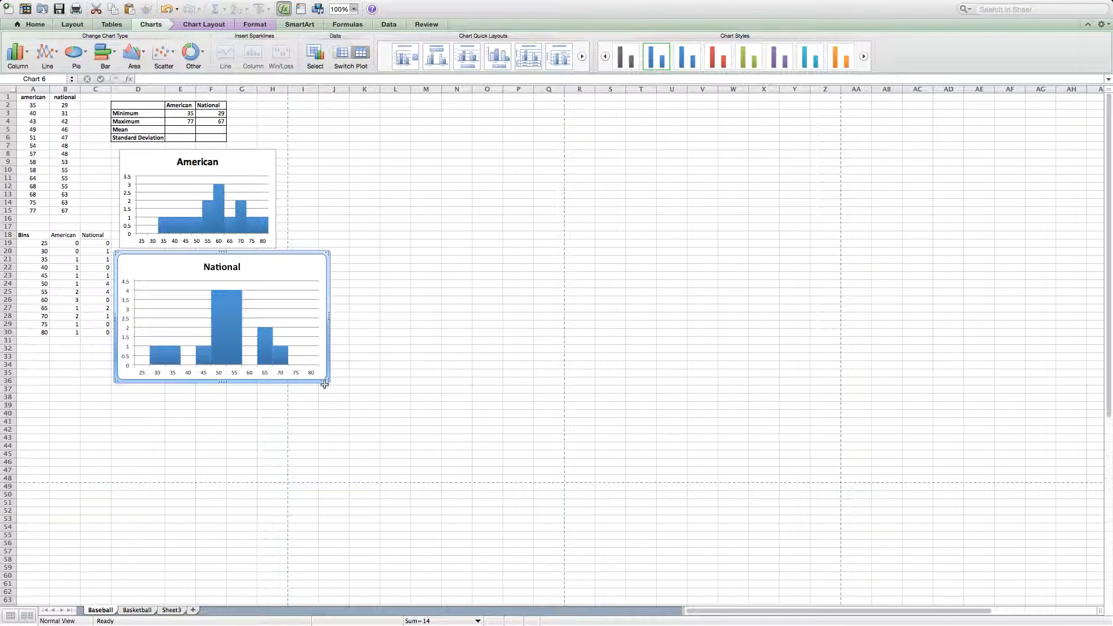
{"action": "left_click_drag", "start_coordinate": [328, 381], "coordinate": [281, 357]}
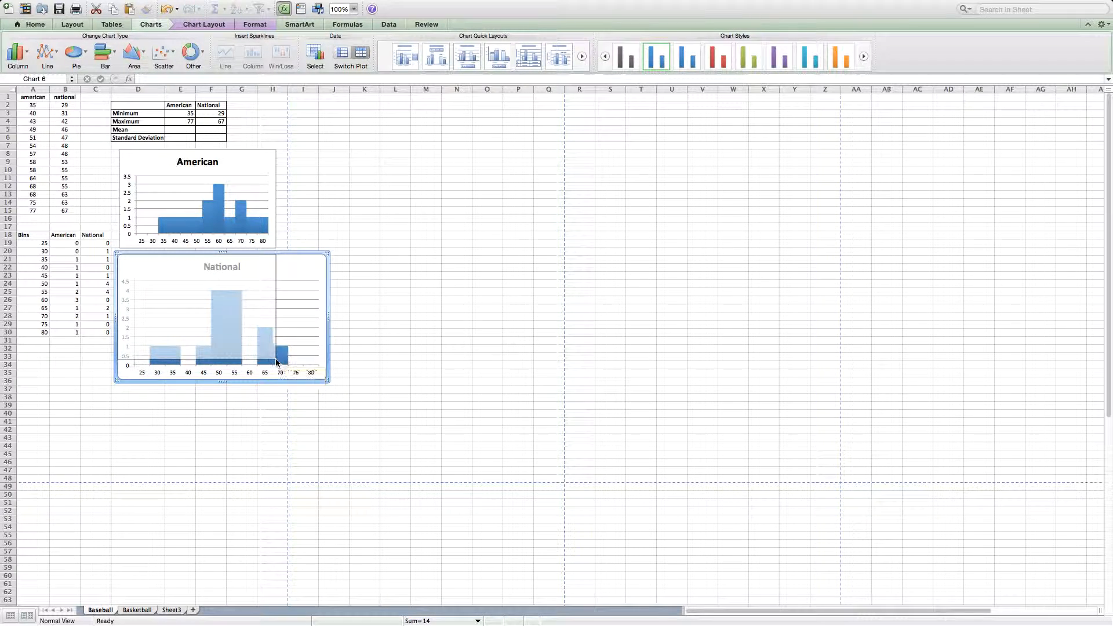
{"action": "left_click", "coordinate": [152, 390]}
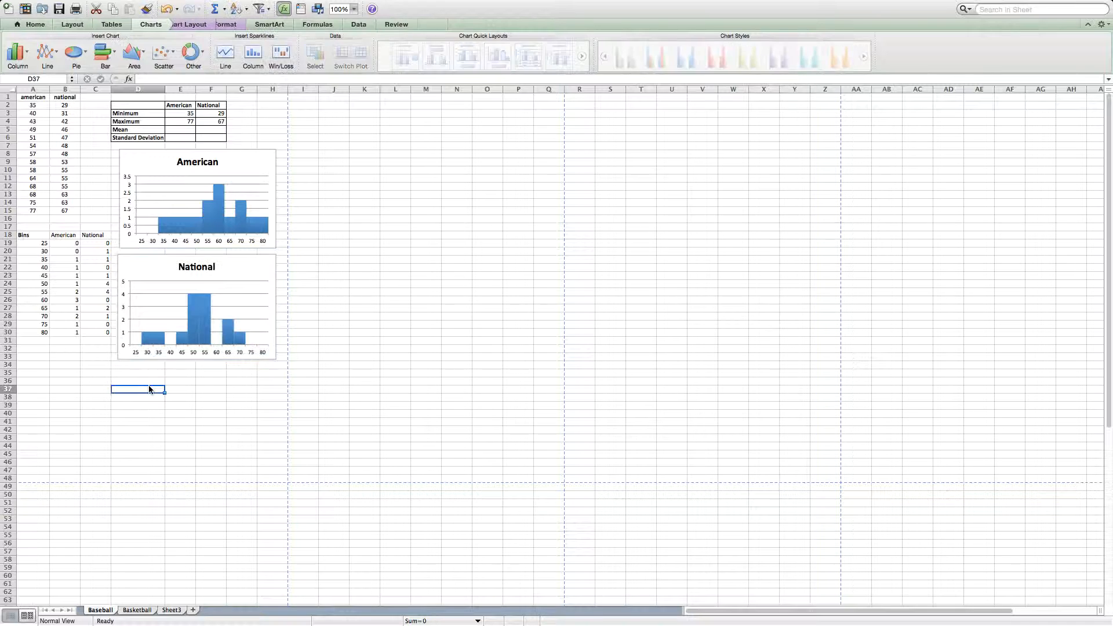
{"action": "left_click", "coordinate": [250, 267]}
{"action": "left_click", "coordinate": [259, 171]}
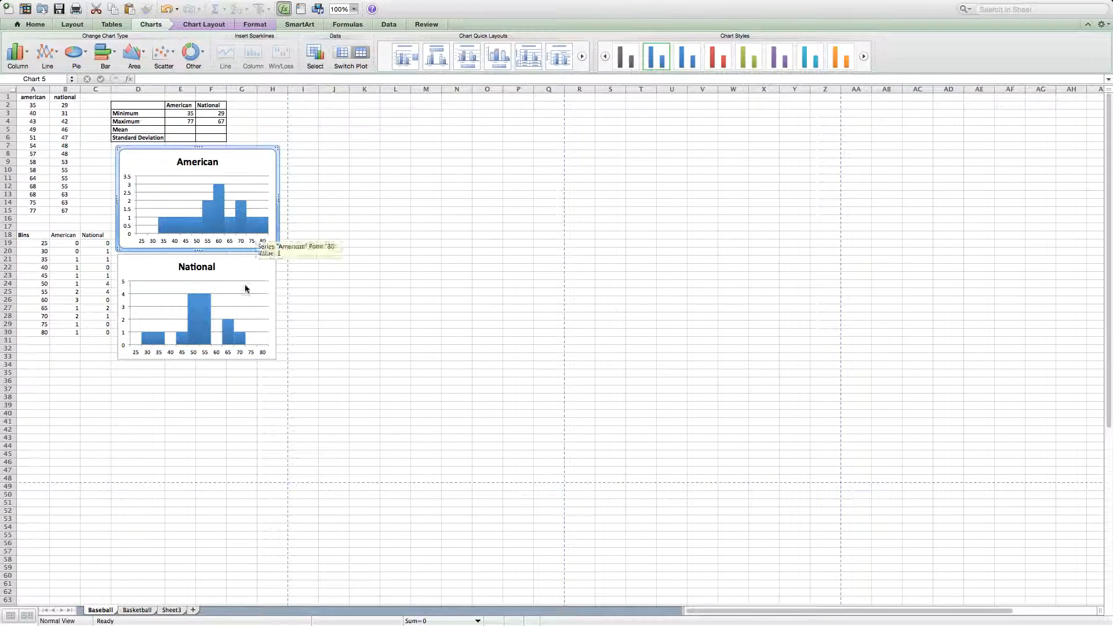
{"action": "left_click", "coordinate": [212, 395]}
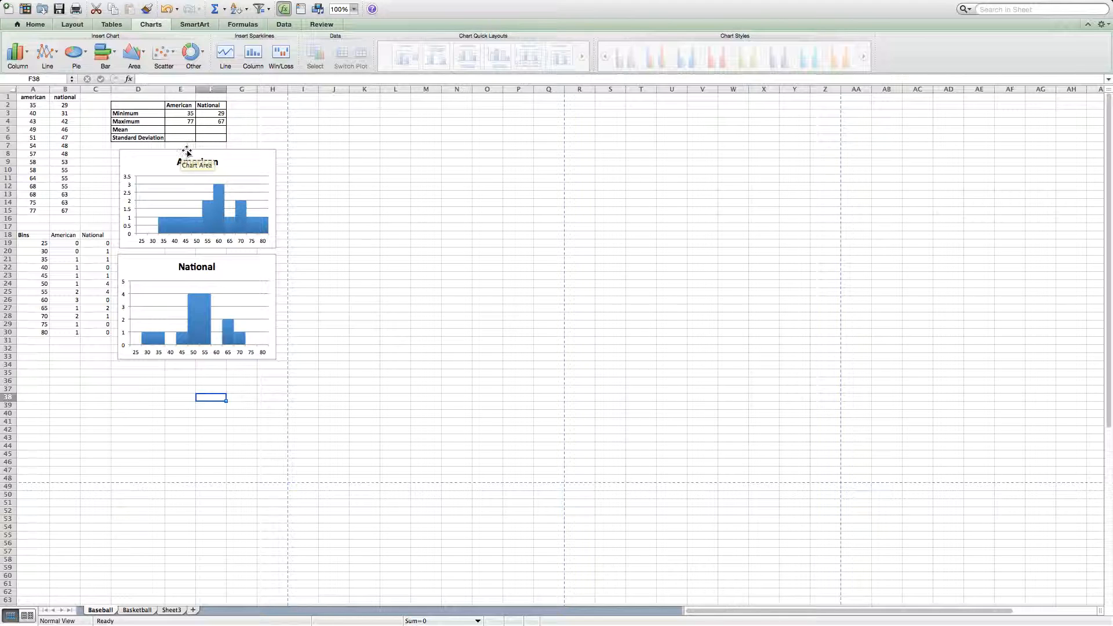
{"action": "mouse_move", "coordinate": [218, 210]}
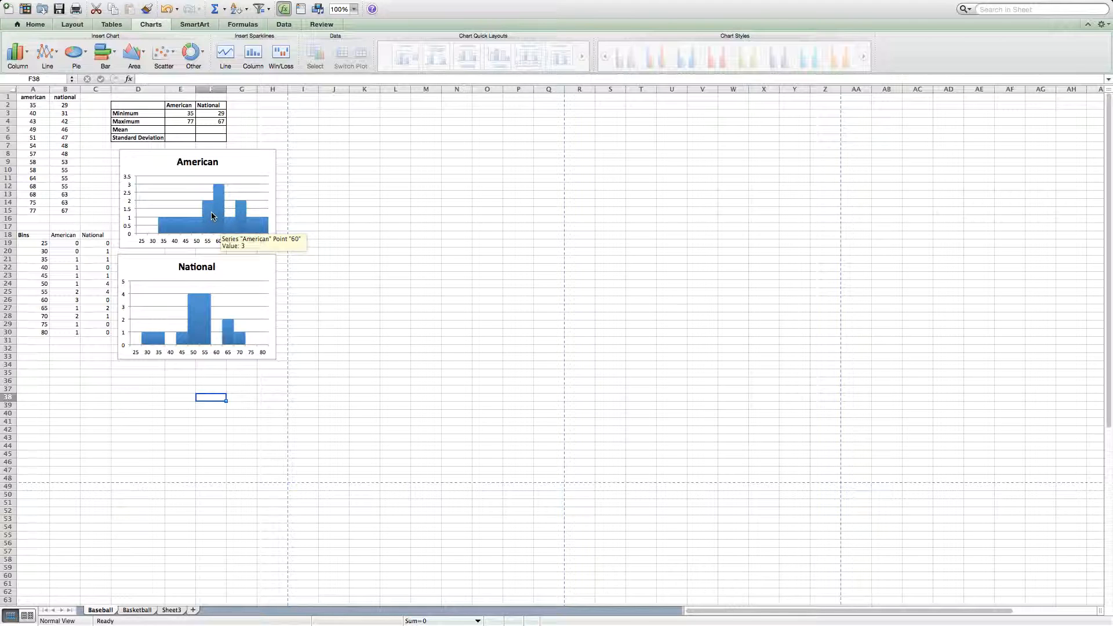
Step: Calculate the American mean in E5 with AVERAGE over A2:A15
{"action": "left_click", "coordinate": [178, 132]}
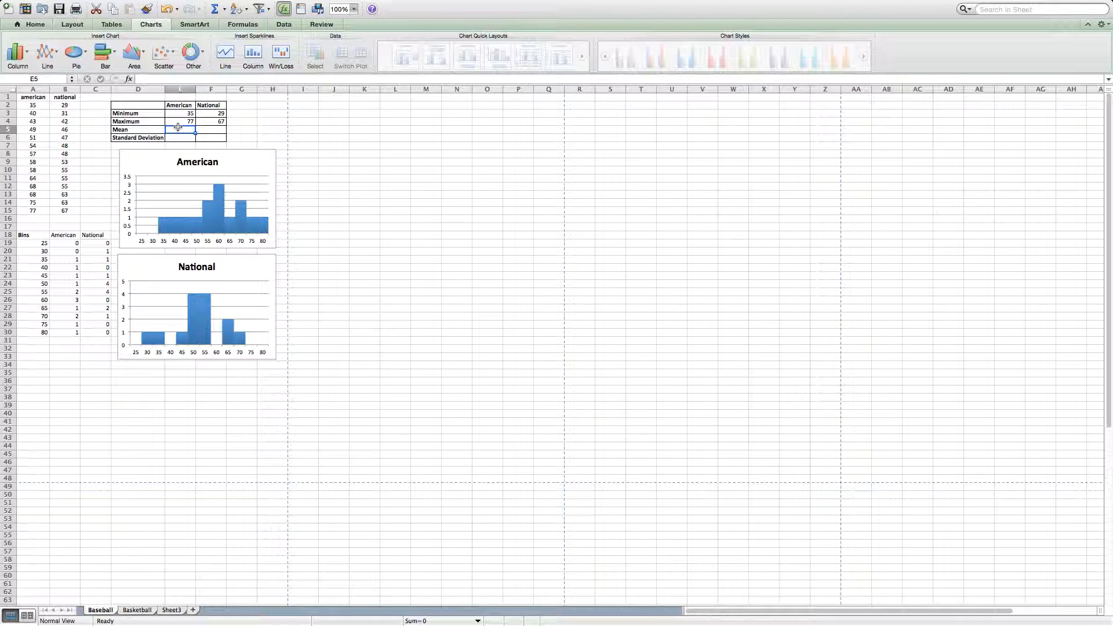
{"action": "type", "text": "="}
{"action": "left_click", "coordinate": [136, 130]}
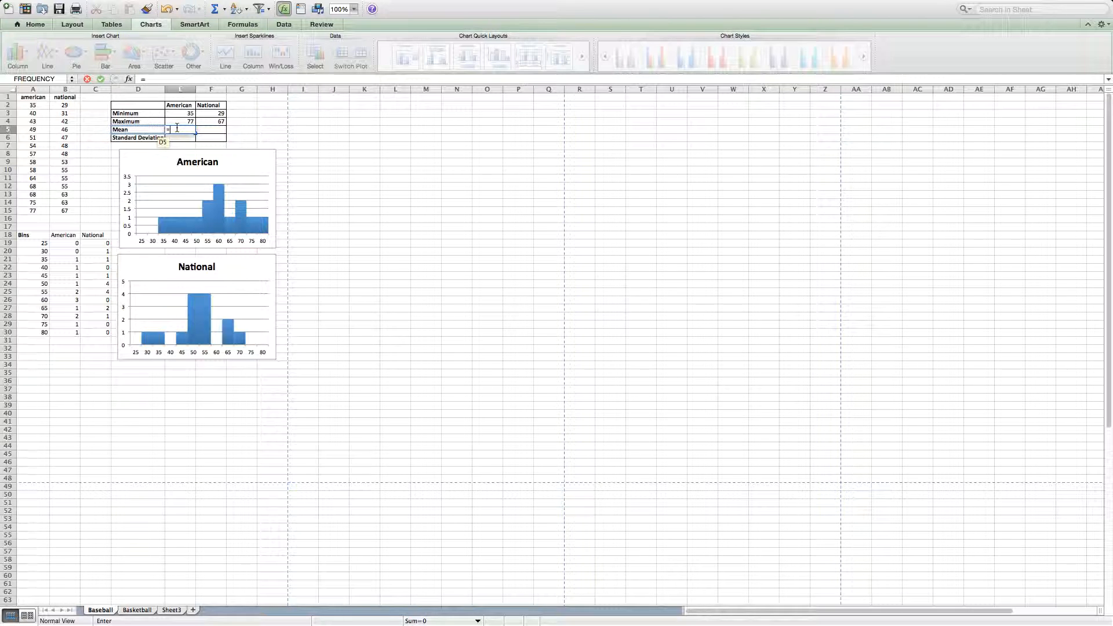
{"action": "type", "text": "av"}
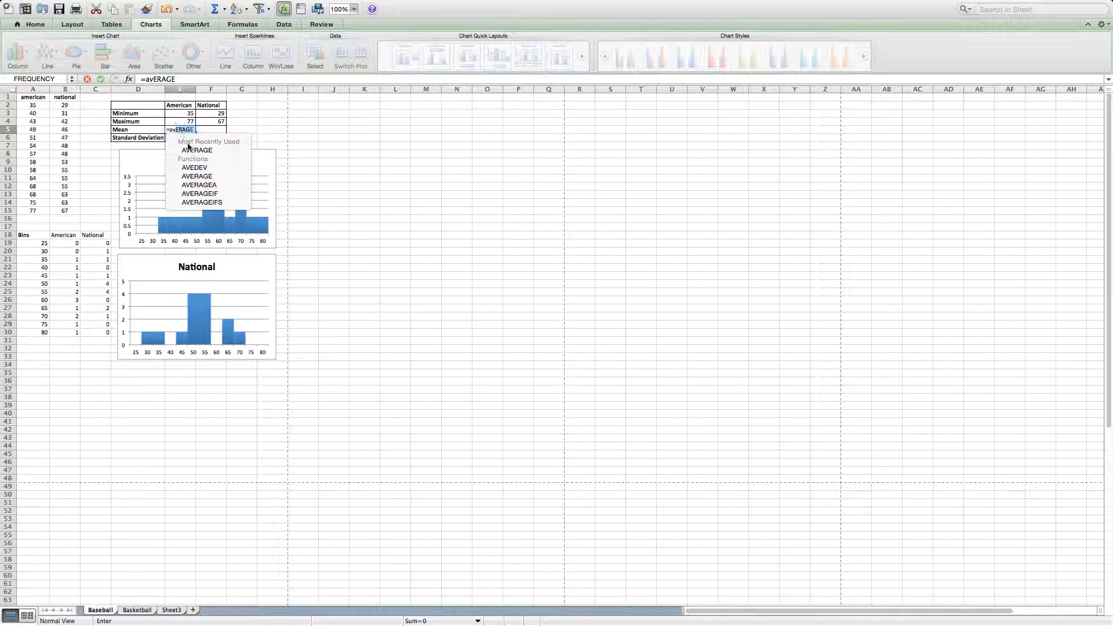
{"action": "left_click", "coordinate": [195, 150]}
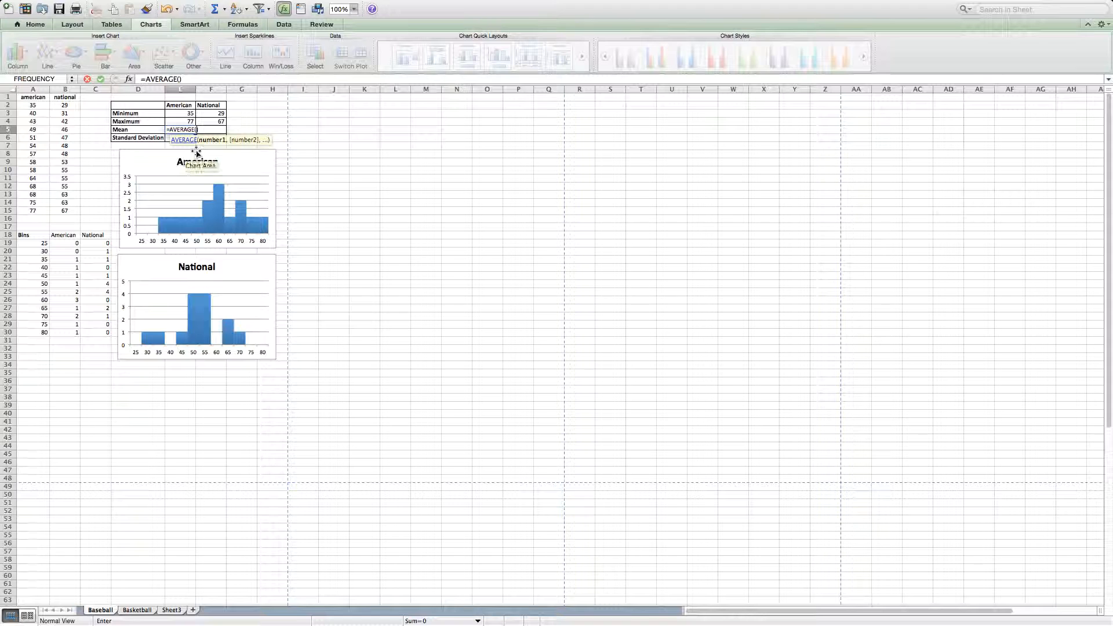
{"action": "left_click", "coordinate": [57, 126]}
{"action": "left_click_drag", "start_coordinate": [33, 106], "coordinate": [45, 210]}
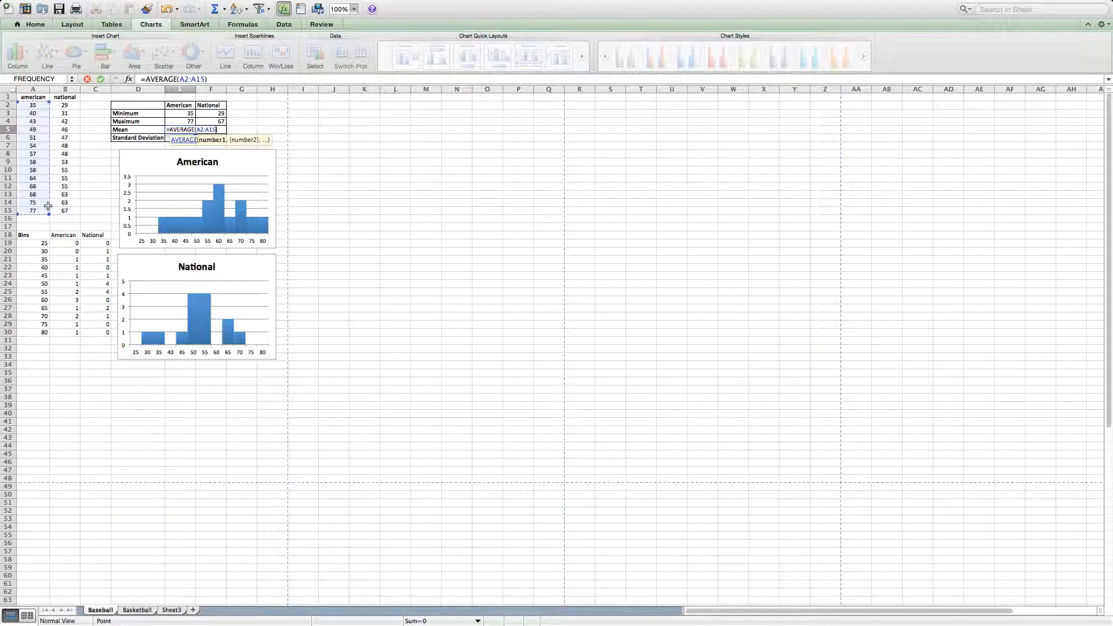
{"action": "key", "text": "Return"}
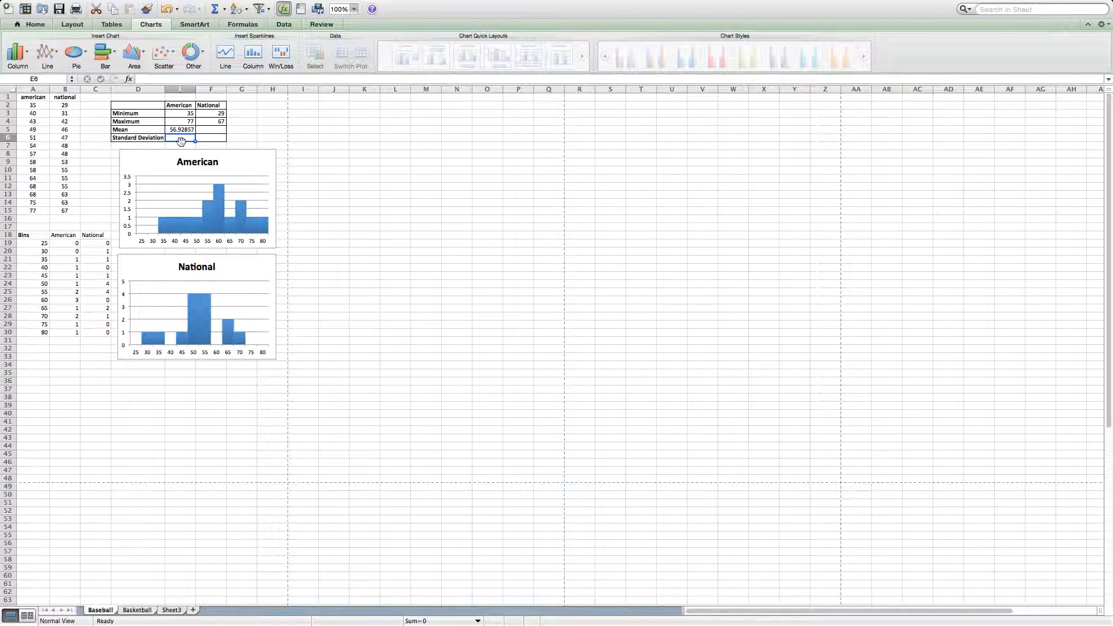
Step: Calculate the National mean in F5 with AVERAGE over B2:B15 and check both mean formulas
{"action": "left_click", "coordinate": [205, 130]}
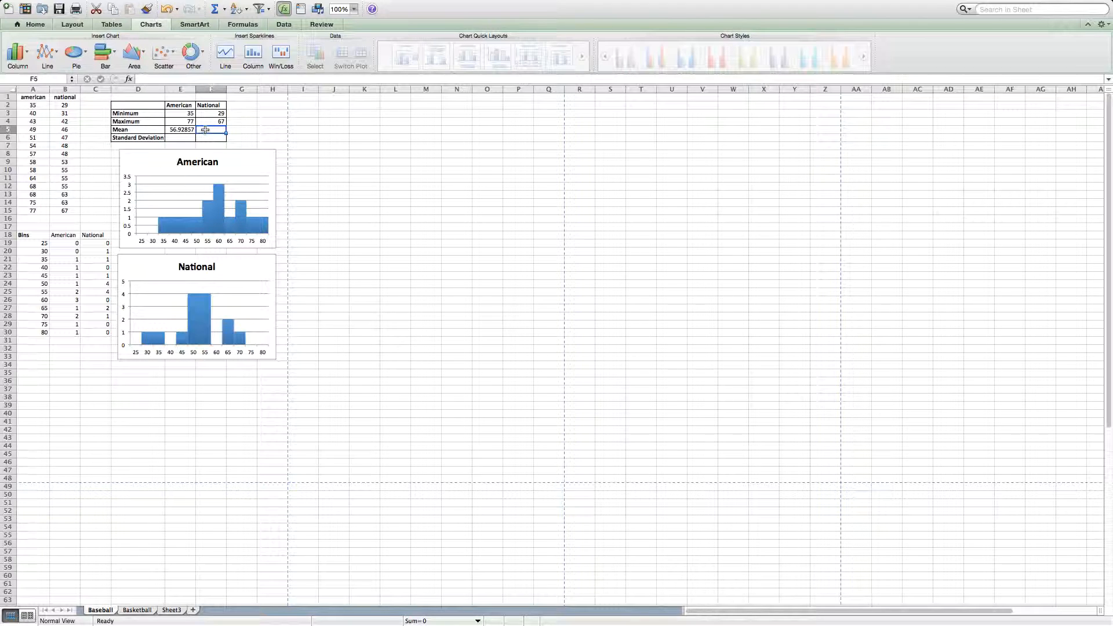
{"action": "type", "text": "=aver"}
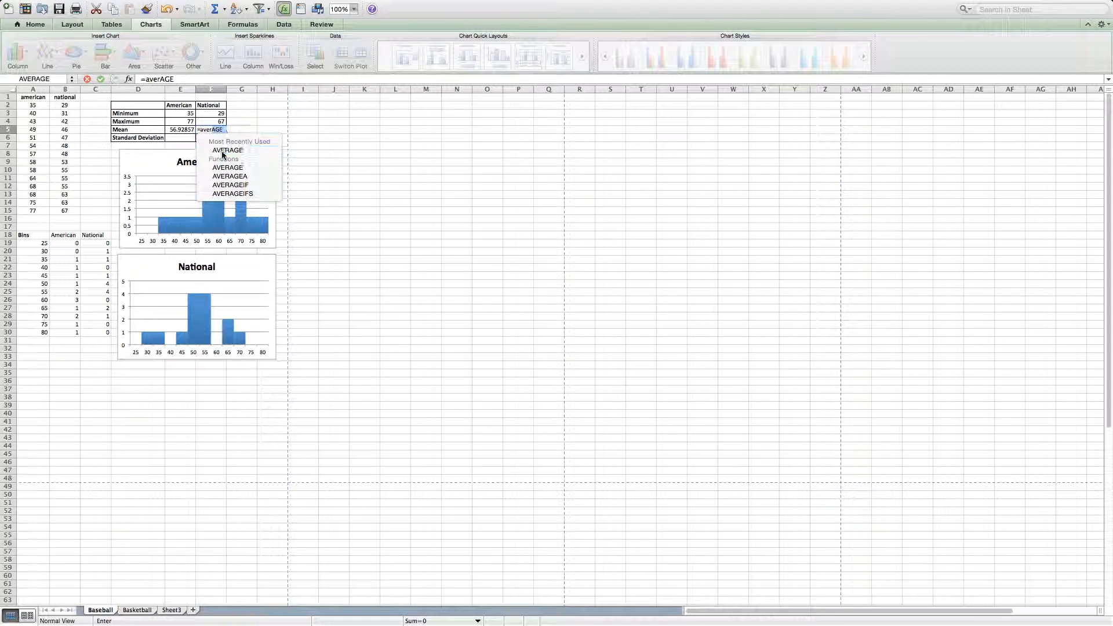
{"action": "double_click", "coordinate": [221, 151]}
{"action": "left_click_drag", "start_coordinate": [75, 106], "coordinate": [70, 209]}
{"action": "key", "text": "Return"}
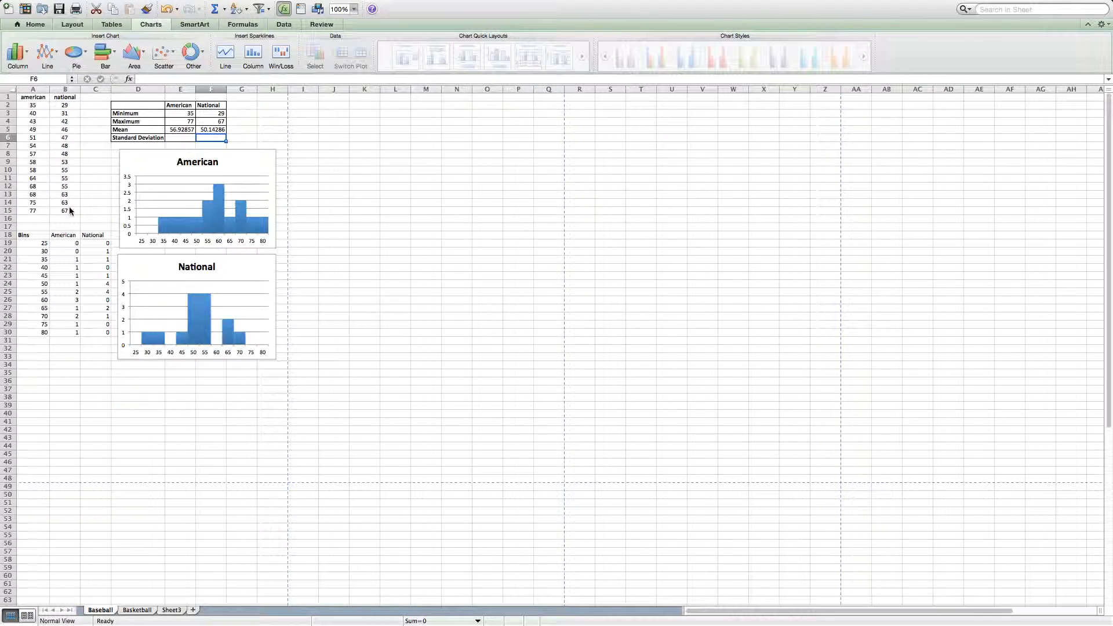
{"action": "key", "text": "Up"}
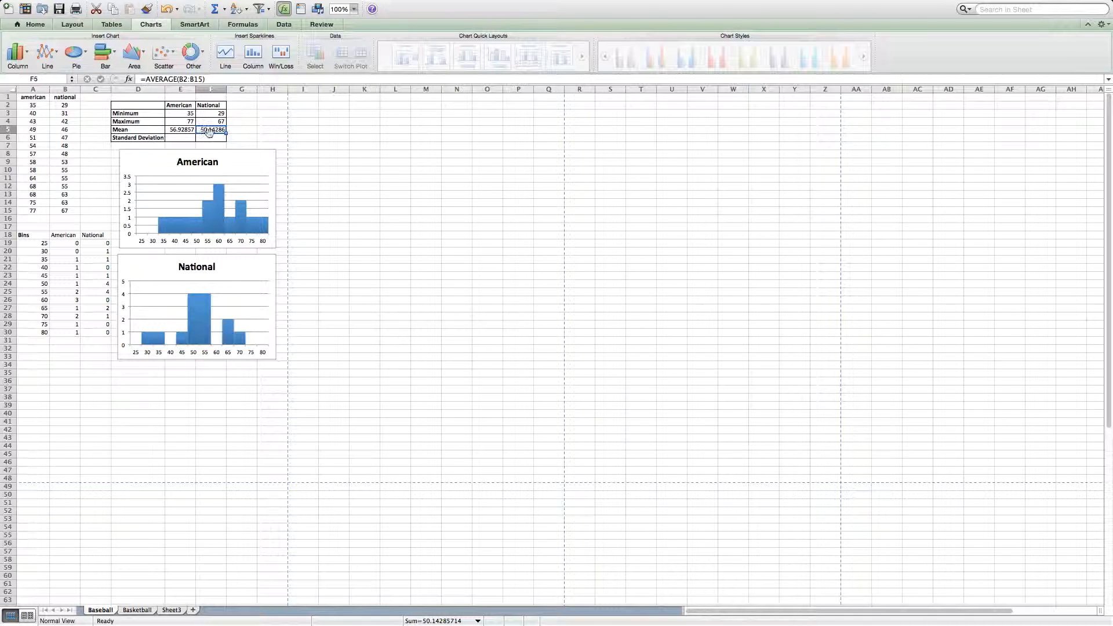
{"action": "left_click", "coordinate": [183, 130]}
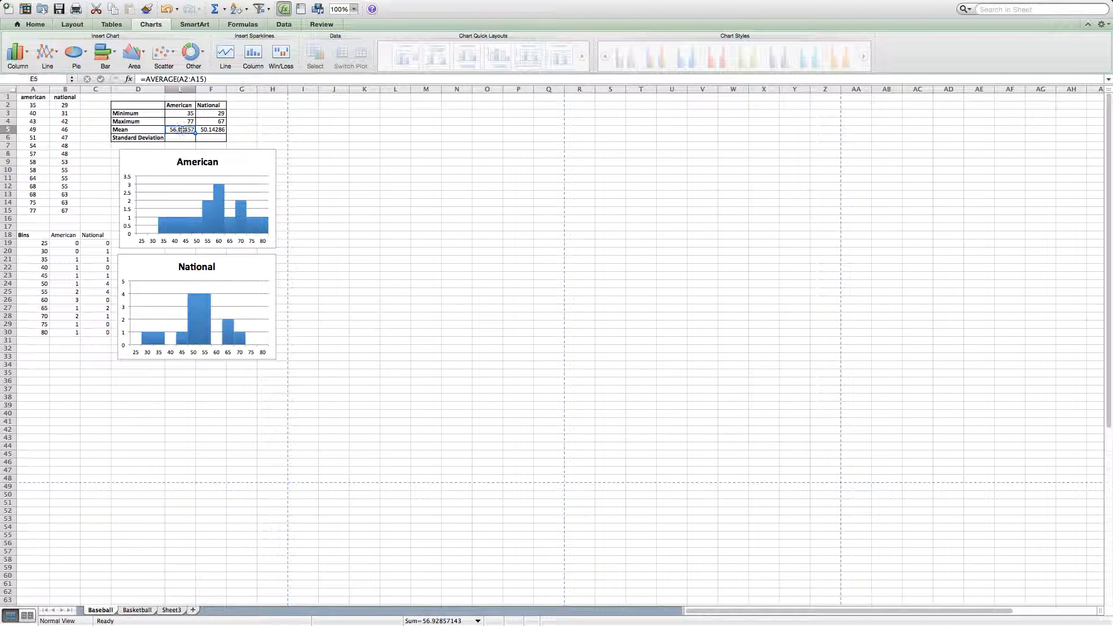
{"action": "left_click", "coordinate": [212, 129]}
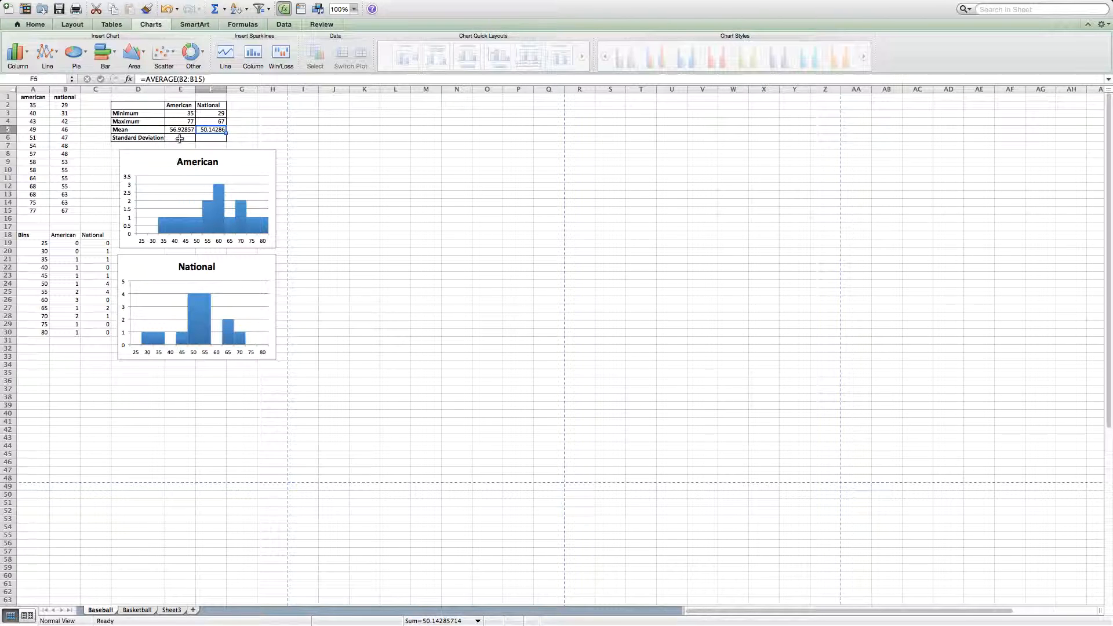
Step: Calculate the American standard deviation in E6 with STDEV.P over A2:A15
{"action": "left_click", "coordinate": [180, 138]}
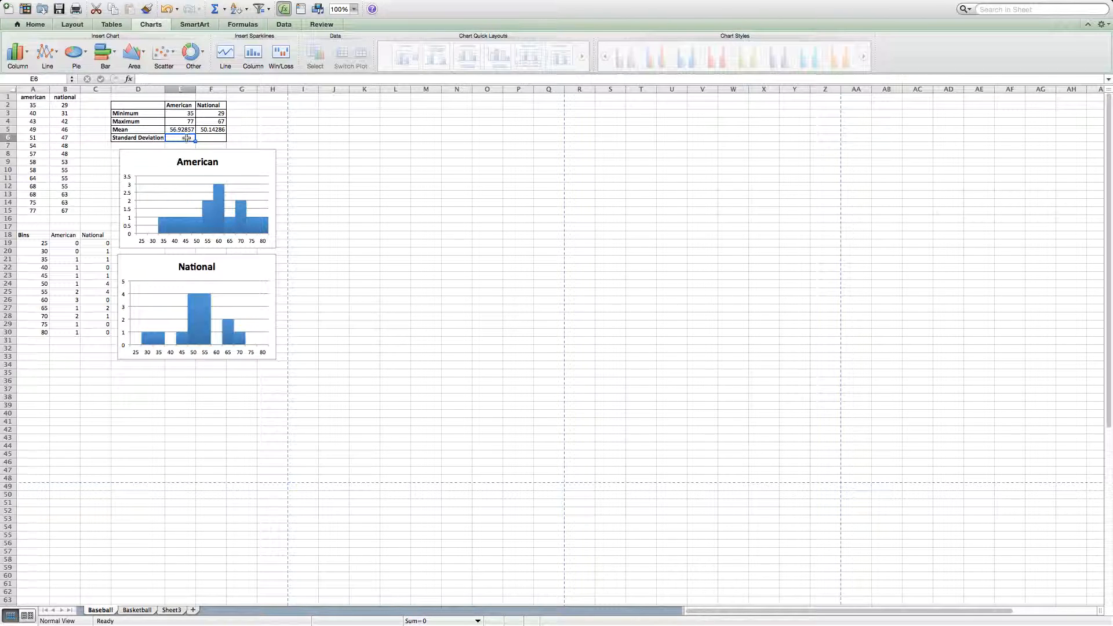
{"action": "type", "text": "=stdEV.P"}
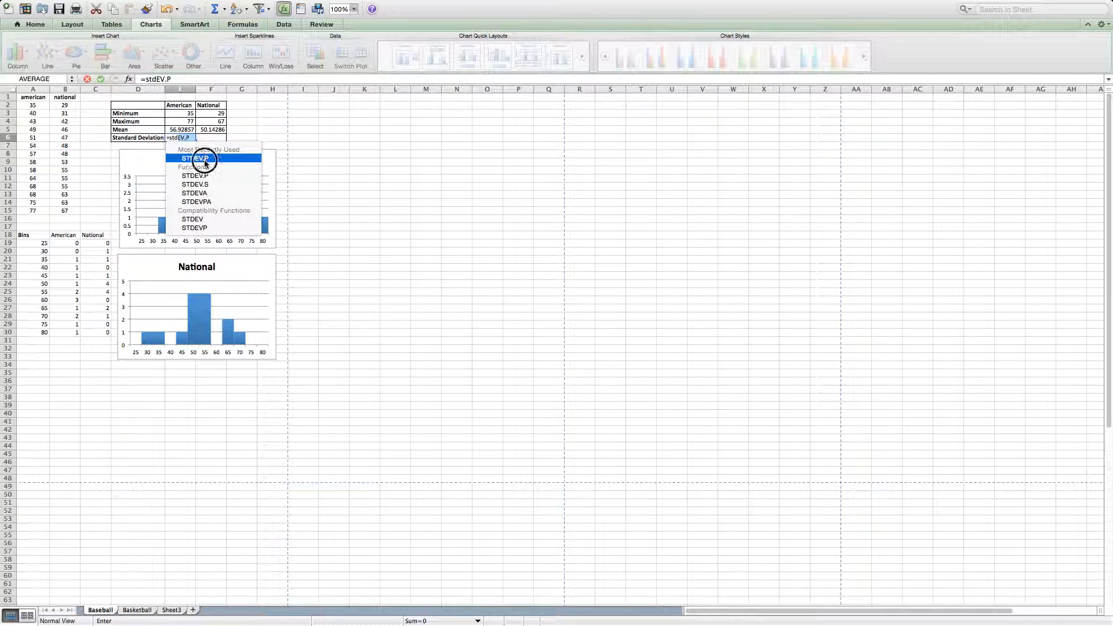
{"action": "double_click", "coordinate": [204, 163]}
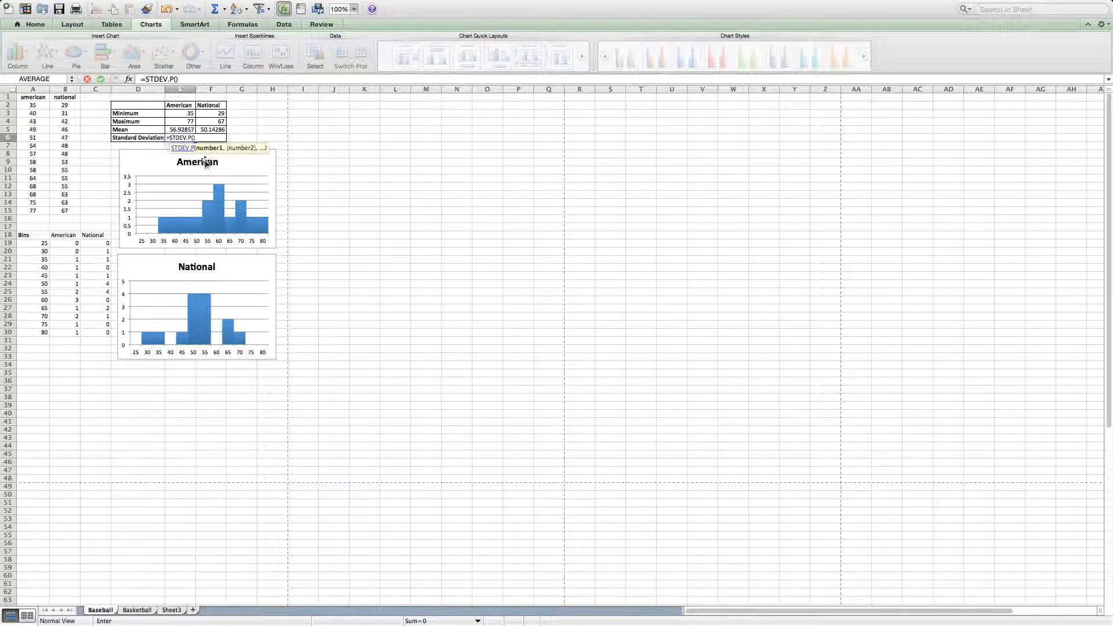
{"action": "left_click_drag", "start_coordinate": [40, 107], "coordinate": [34, 211]}
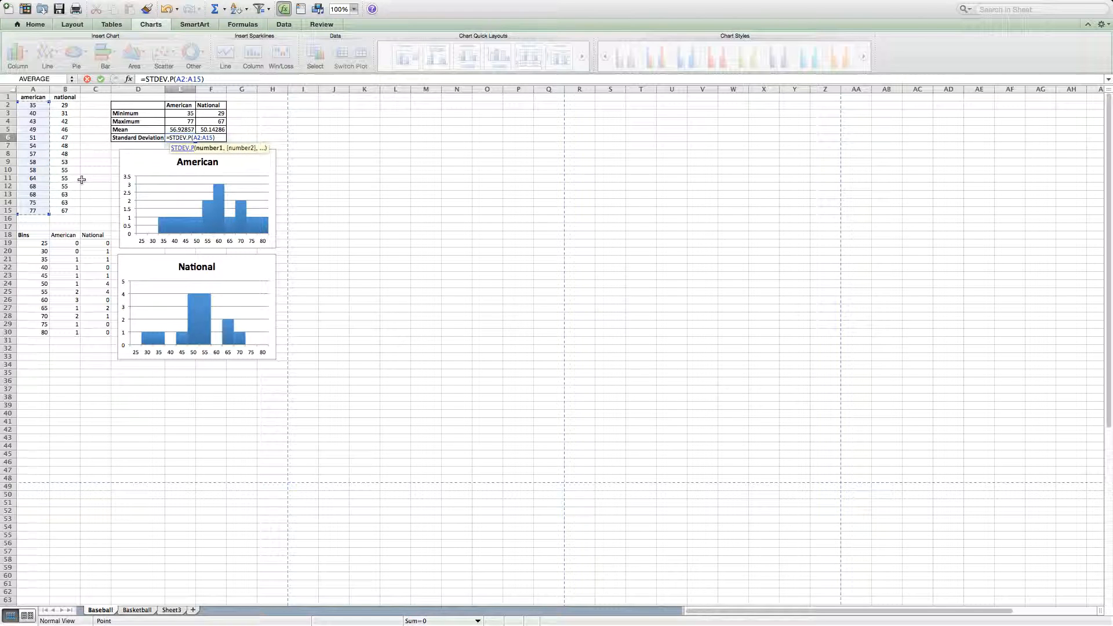
{"action": "key", "text": "Return"}
Step: Calculate the National standard deviation in F6 with STDEV.P over B2:B15
{"action": "left_click", "coordinate": [207, 138]}
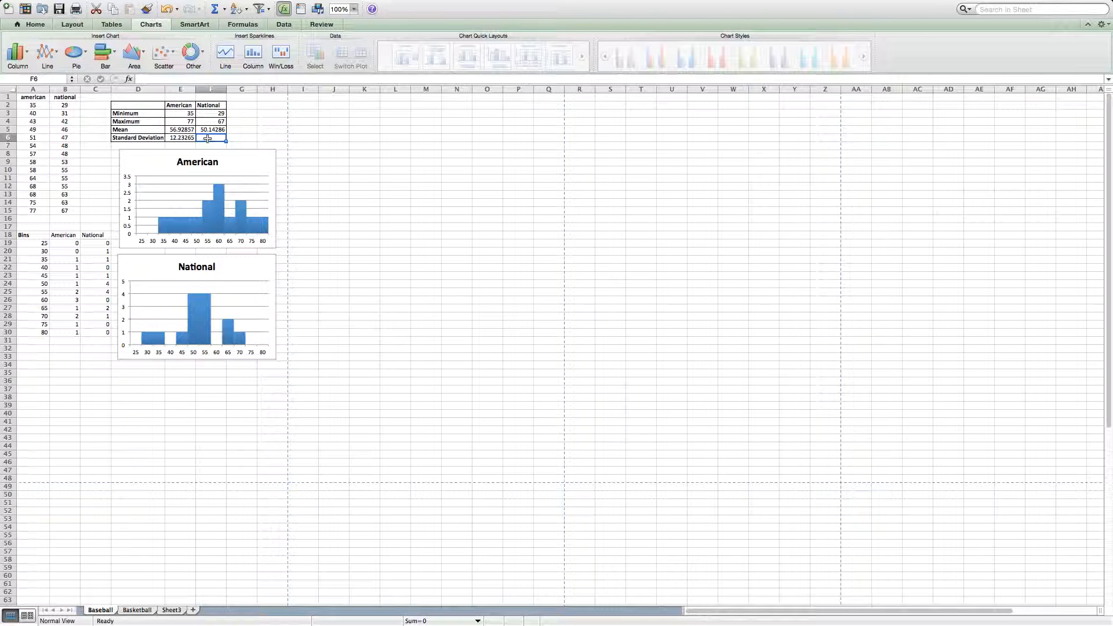
{"action": "type", "text": "=stdEV.P"}
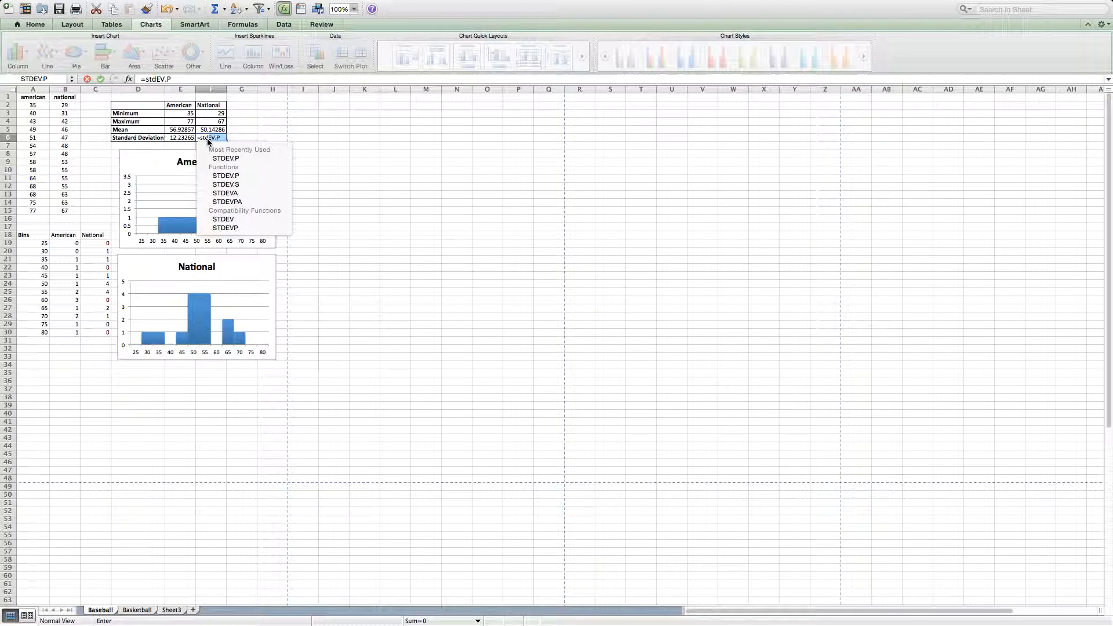
{"action": "double_click", "coordinate": [218, 154]}
{"action": "left_click_drag", "start_coordinate": [65, 106], "coordinate": [67, 214]}
{"action": "key", "text": "Return"}
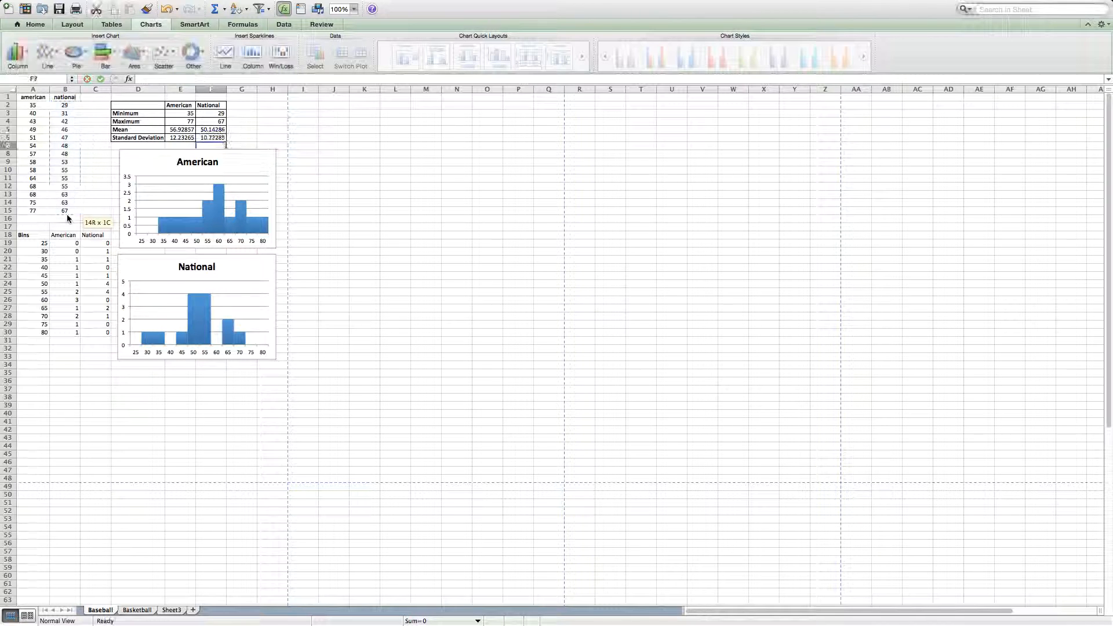
{"action": "left_click", "coordinate": [244, 122]}
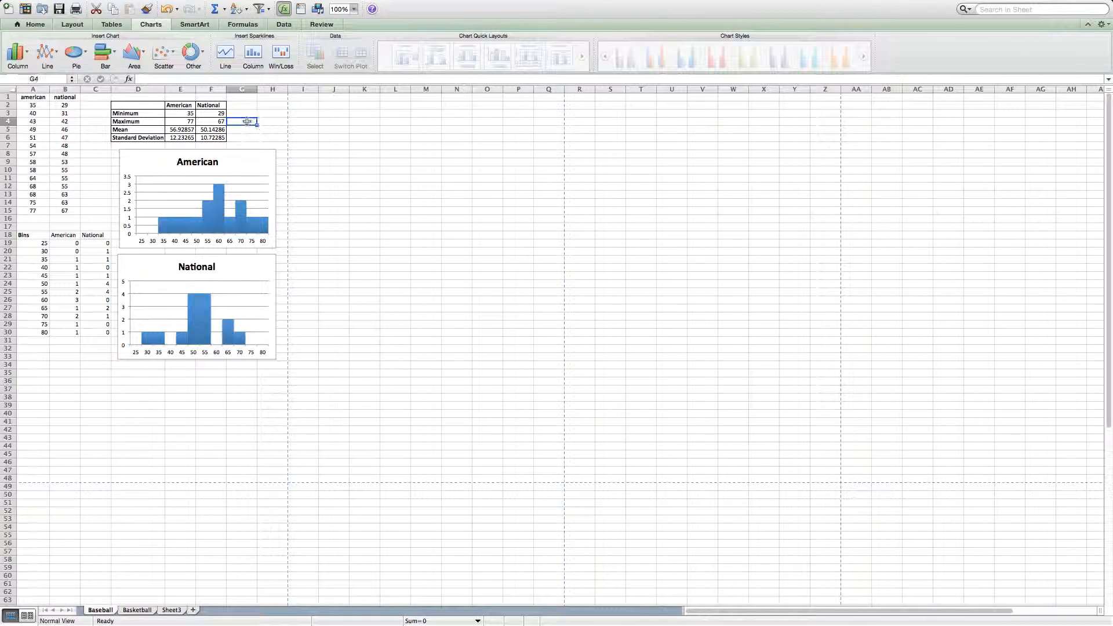
Step: Compare the mean and standard deviation cells of the American and National data, and leave the full-screen view
{"action": "left_click", "coordinate": [180, 131]}
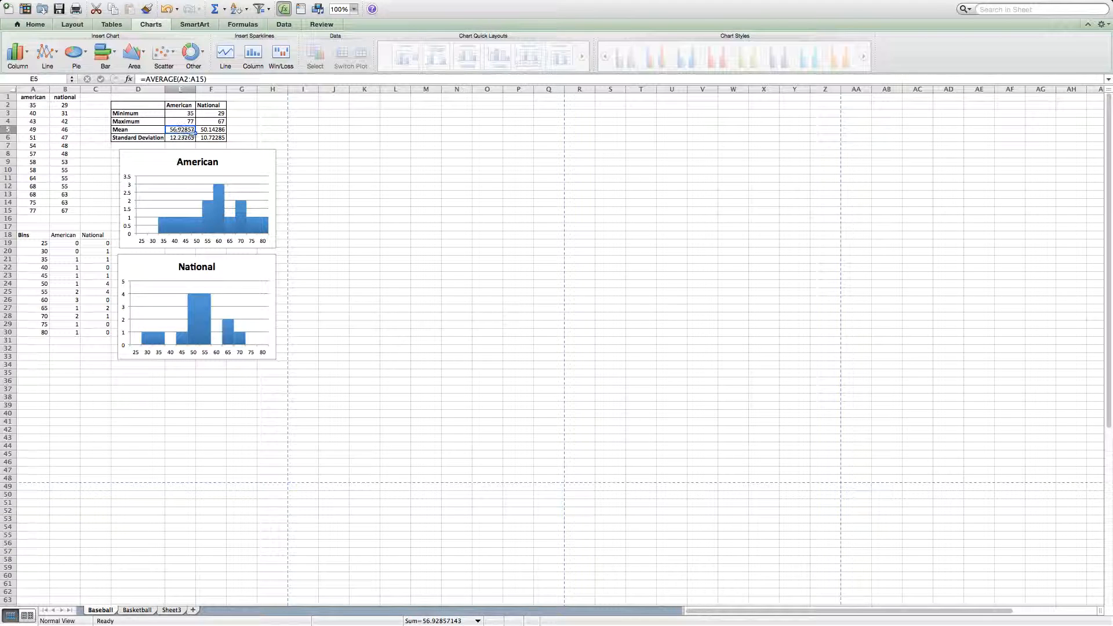
{"action": "left_click", "coordinate": [180, 138]}
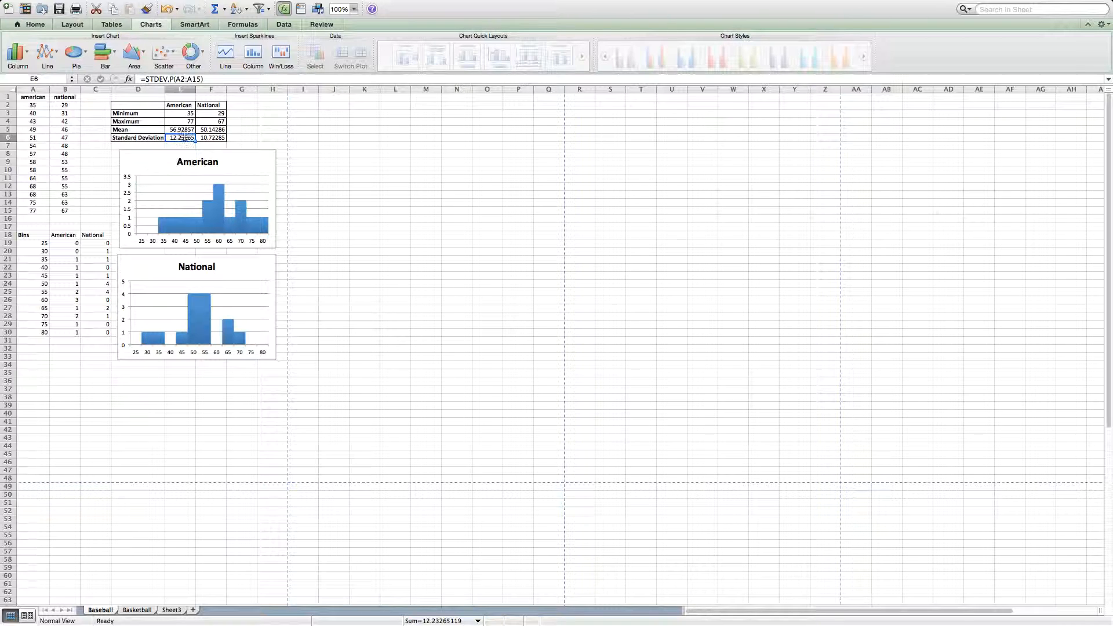
{"action": "left_click", "coordinate": [205, 140]}
{"action": "left_click", "coordinate": [209, 131]}
{"action": "left_click", "coordinate": [208, 139]}
{"action": "left_click", "coordinate": [185, 140]}
{"action": "left_click", "coordinate": [207, 139]}
{"action": "left_click", "coordinate": [207, 131]}
{"action": "left_click", "coordinate": [188, 131]}
{"action": "left_click", "coordinate": [189, 137]}
{"action": "key", "text": "Escape"}
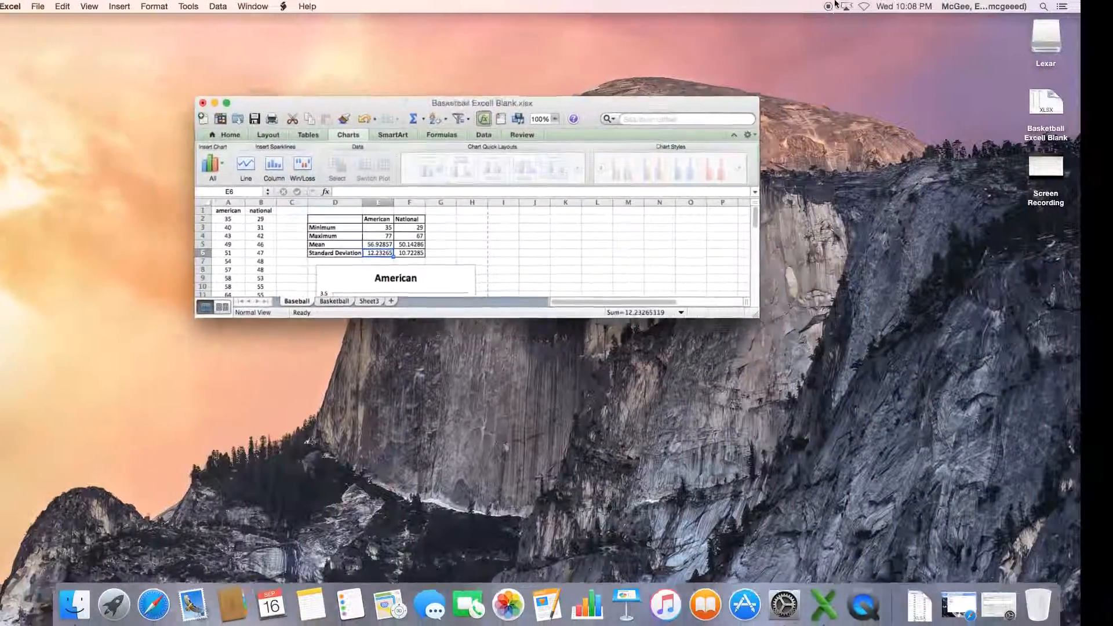